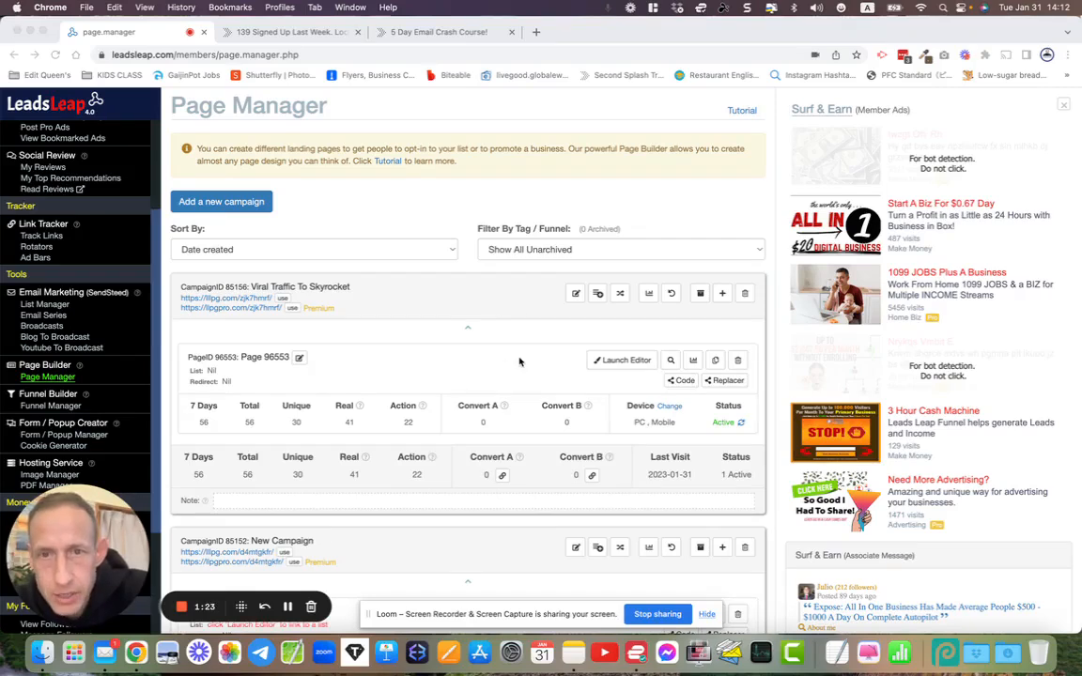
Add a new campaign named "My new page 1" in the Page Manager
left_click(415, 208)
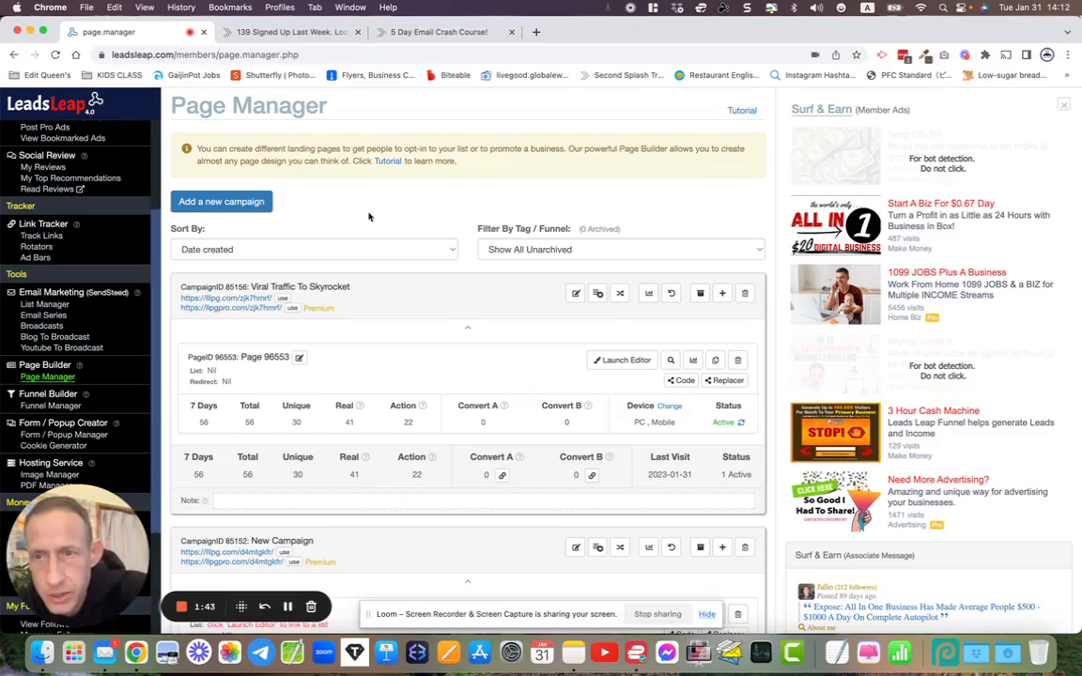
left_click(211, 207)
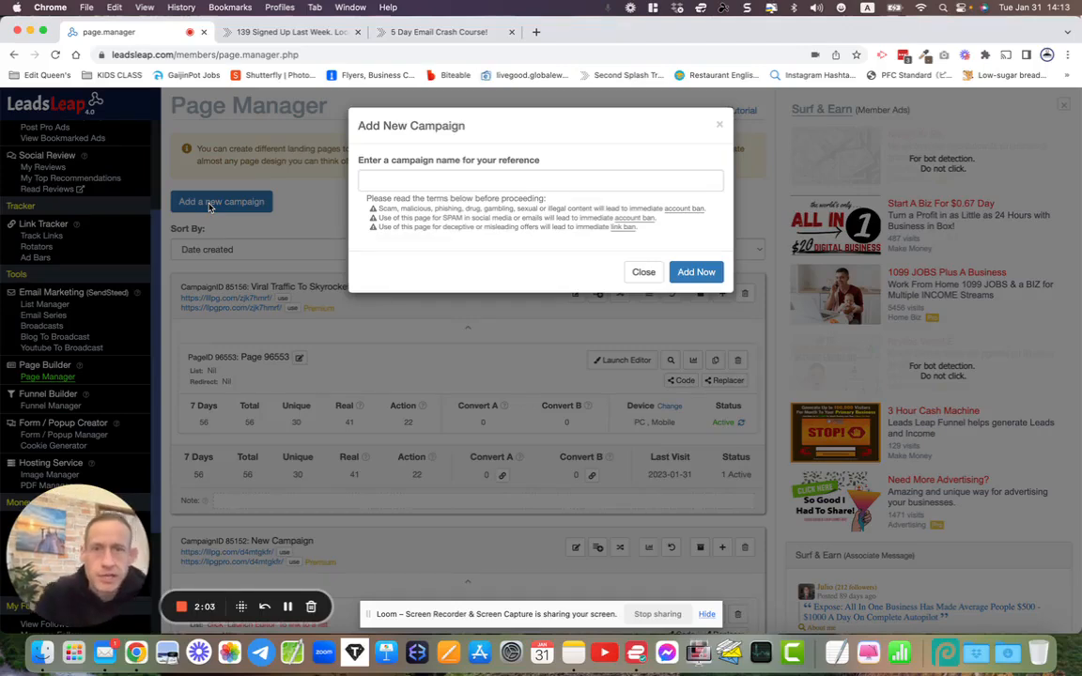
left_click(380, 177)
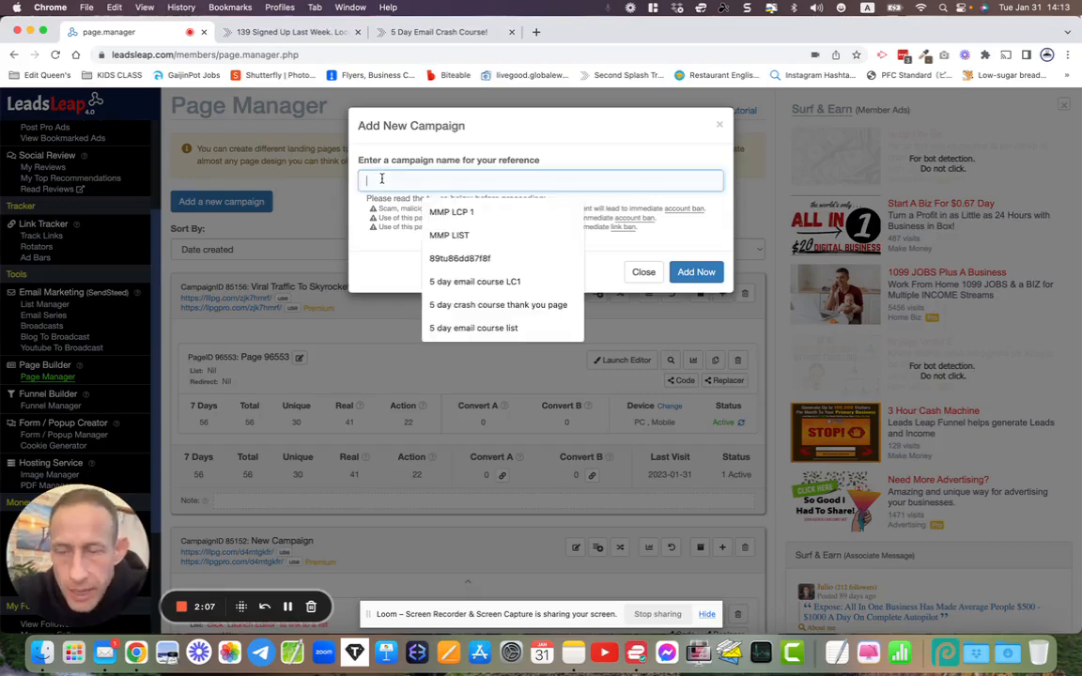
type("My ")
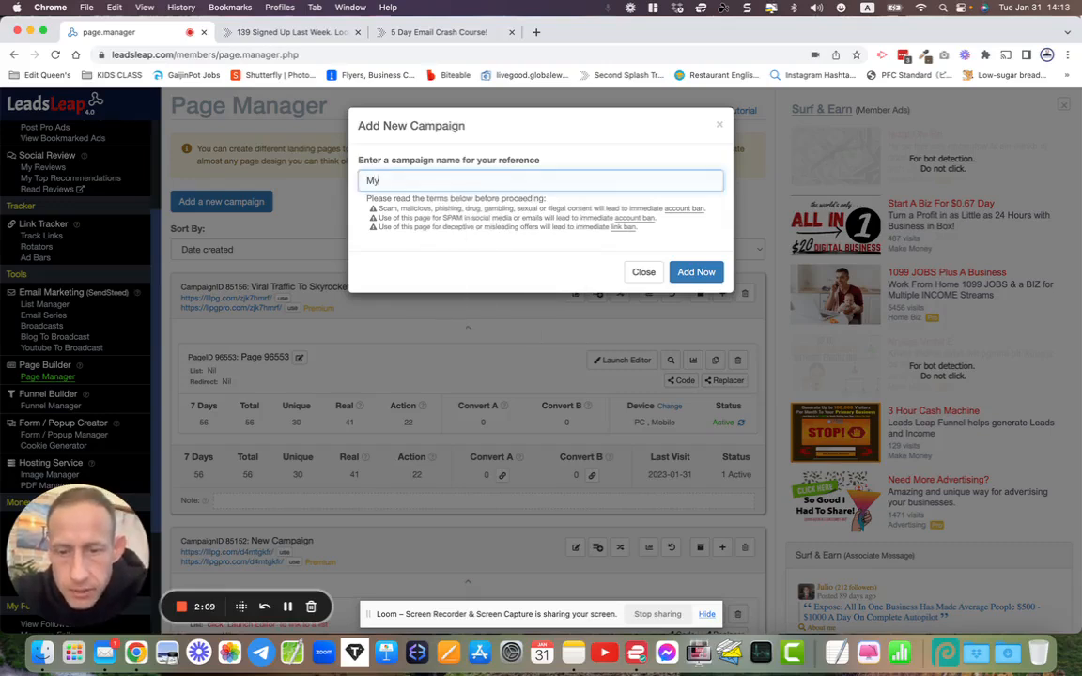
type("new")
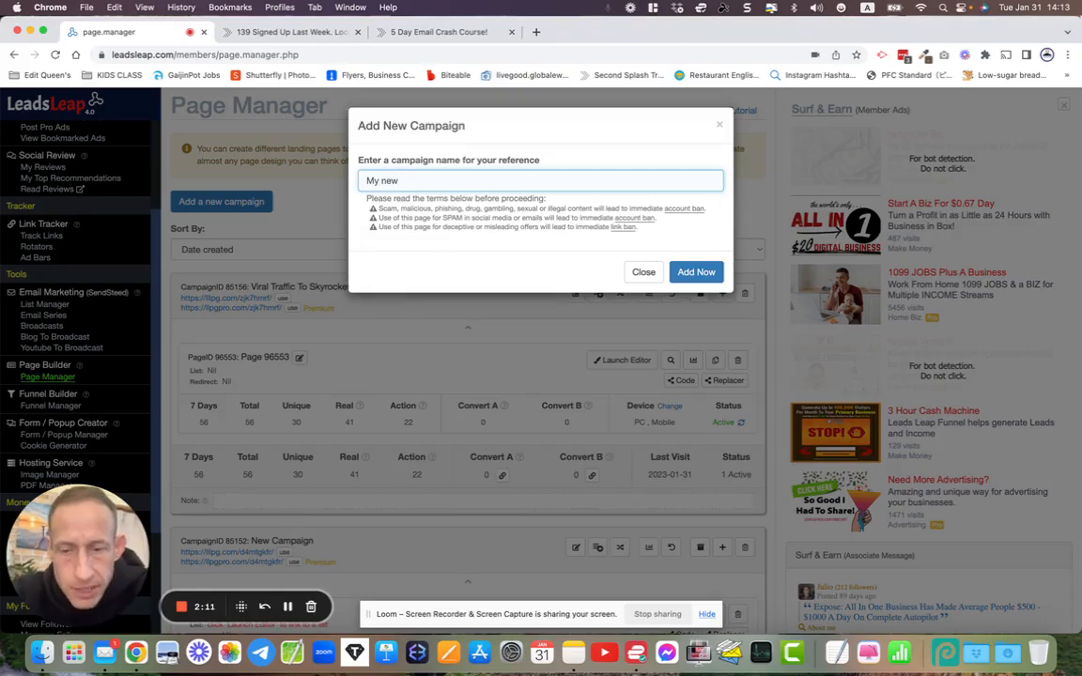
type(" page 1")
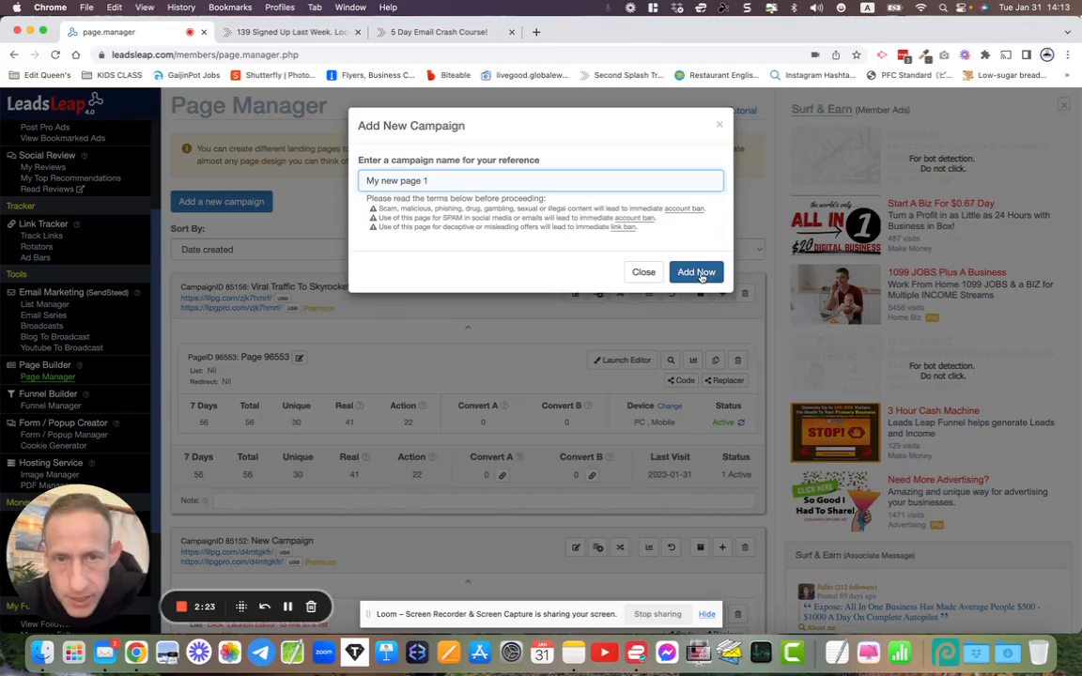
left_click(700, 274)
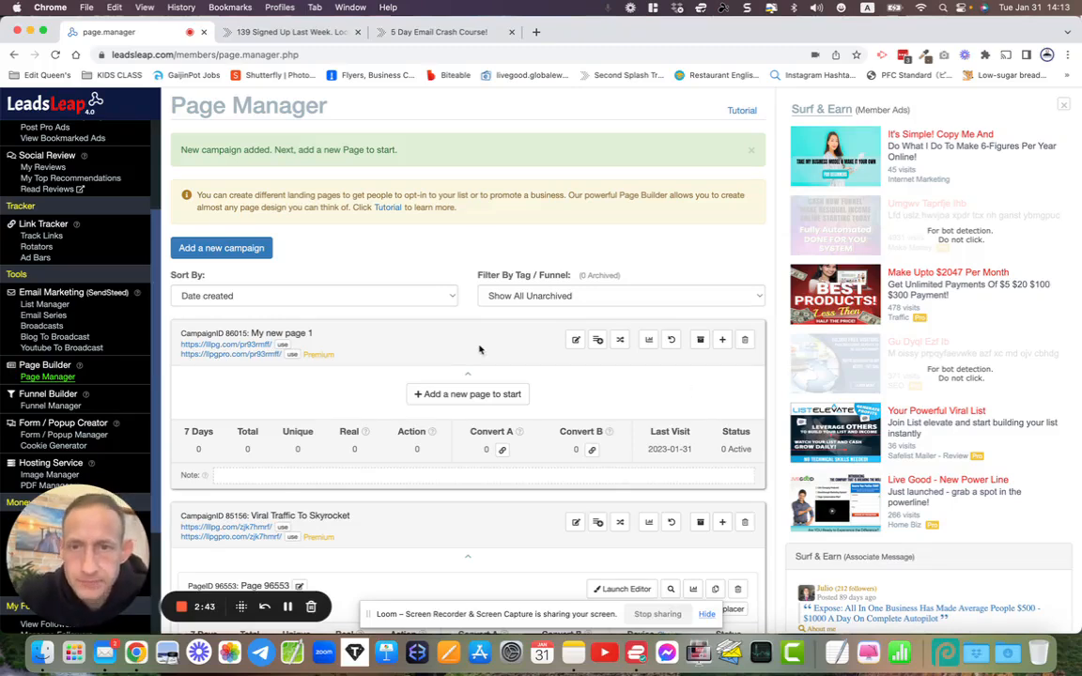
Add a blank page to the "My new page 1" campaign and launch the page editor for it
left_click(437, 395)
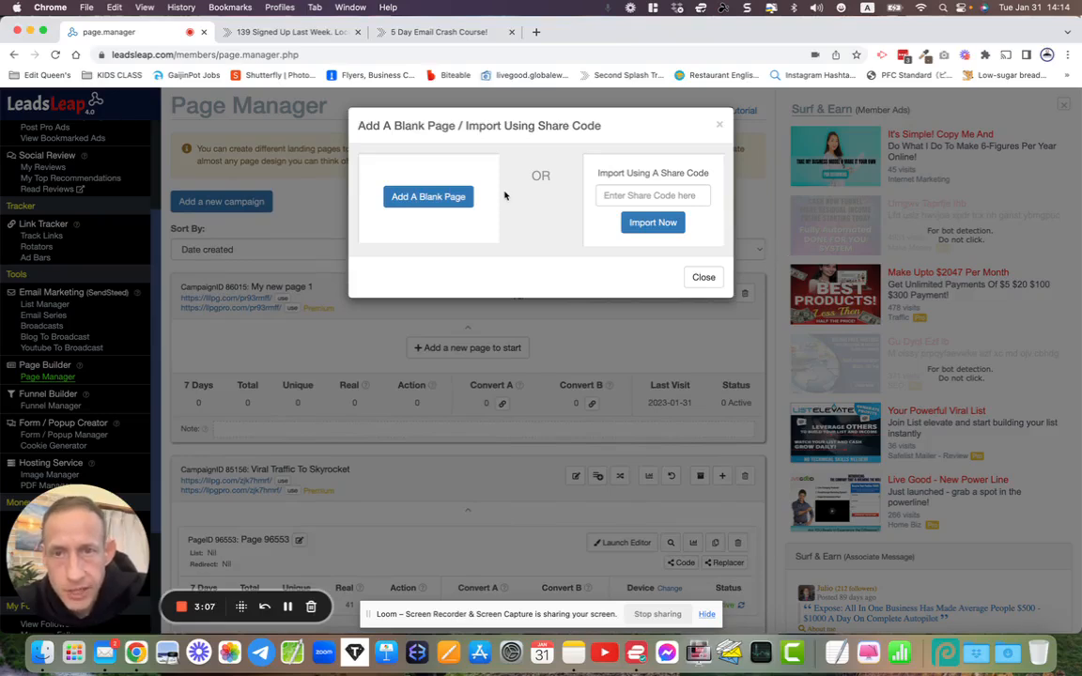
left_click(415, 199)
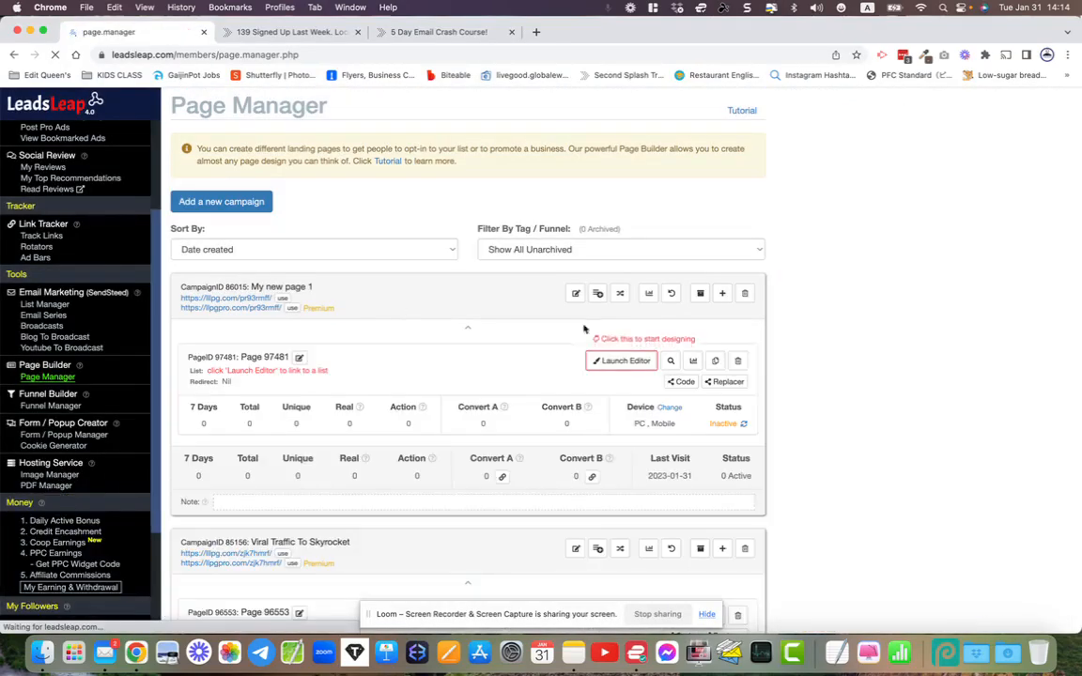
left_click(615, 367)
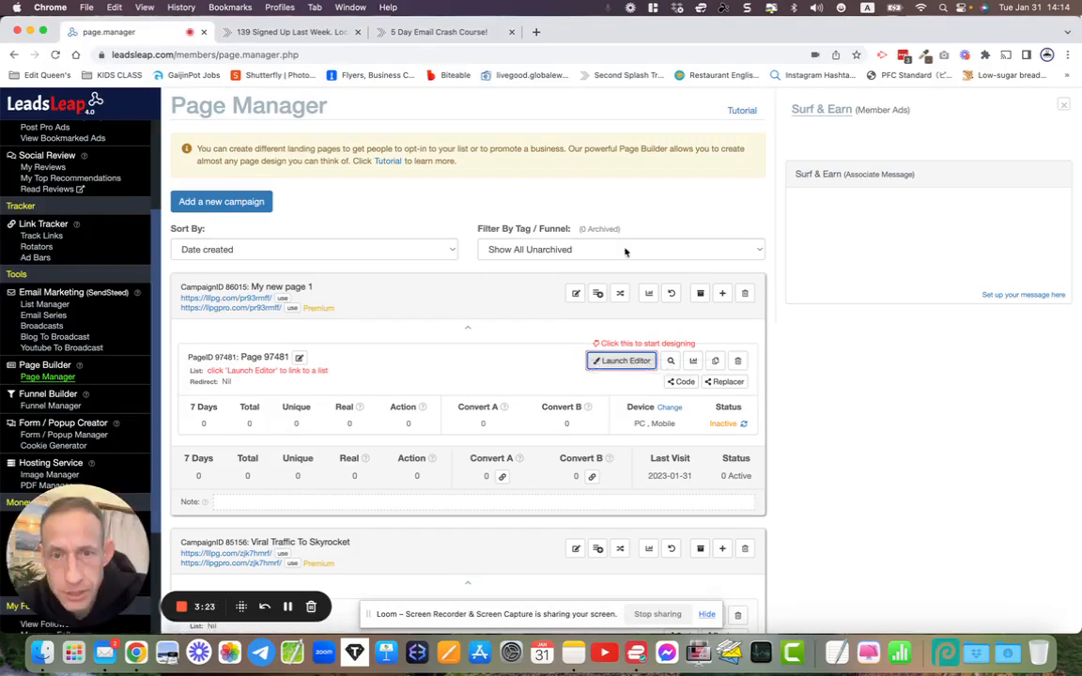
left_click(622, 362)
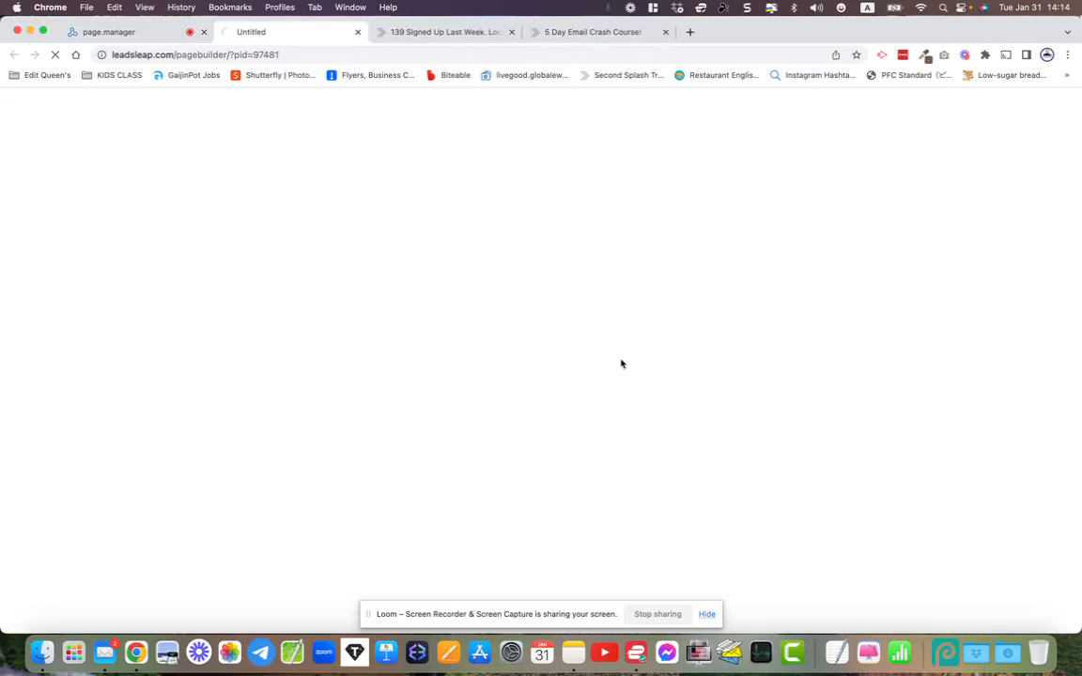
Browse the template categories and apply the opt-in page template with the out-of-the-box design
scroll(621, 363, "down", 1)
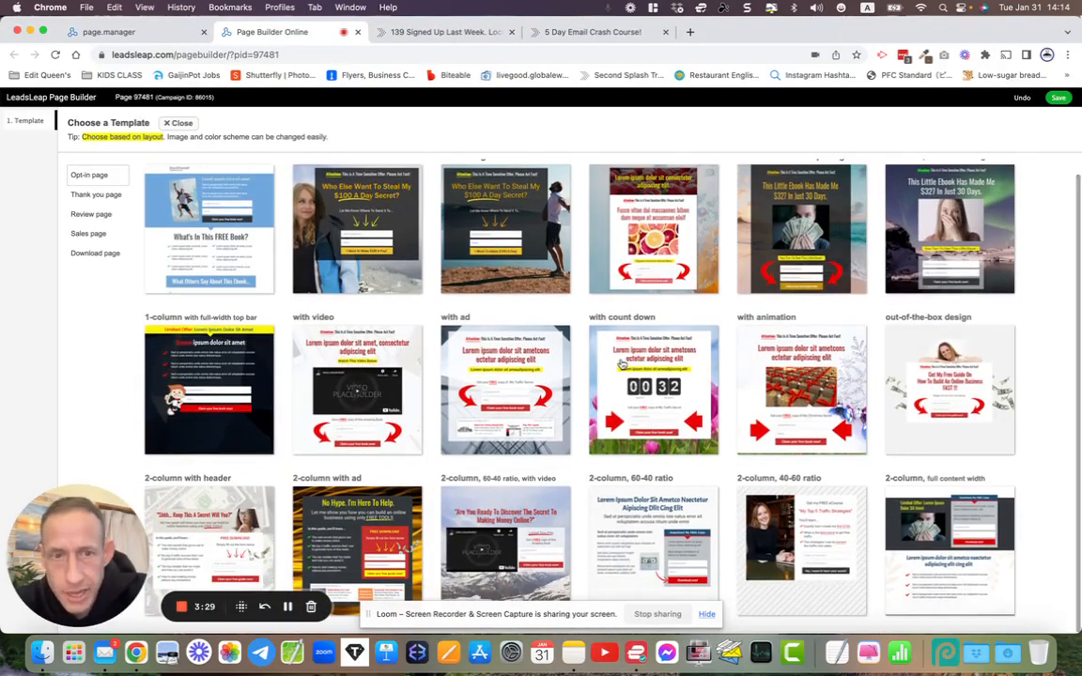
scroll(526, 357, "up", 1)
left_click(108, 196)
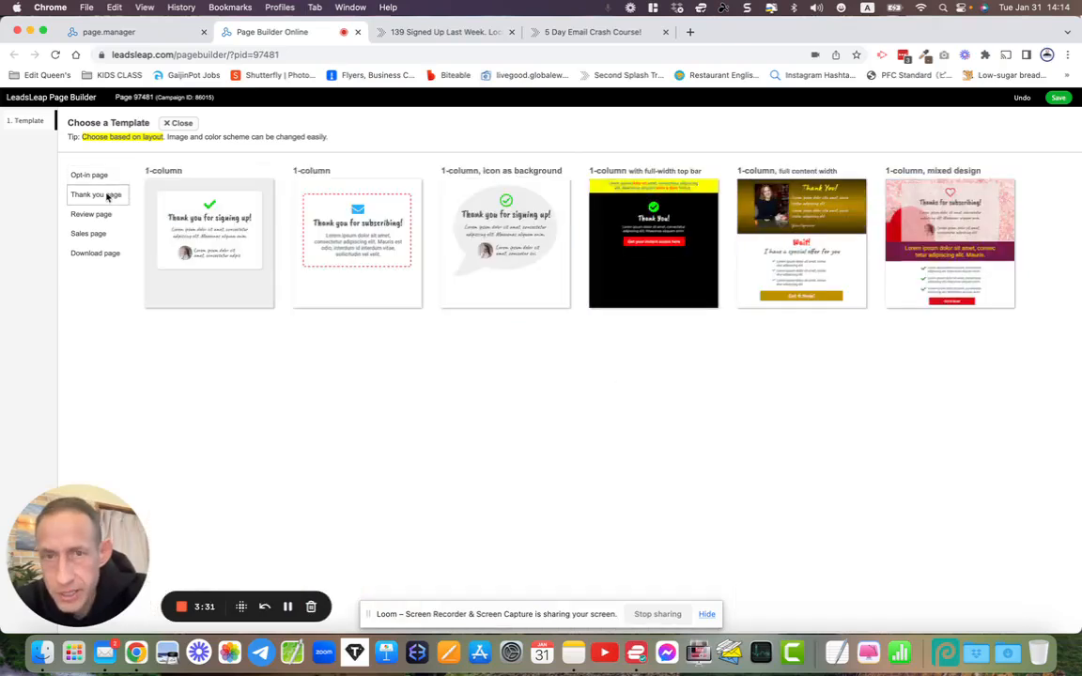
left_click(98, 218)
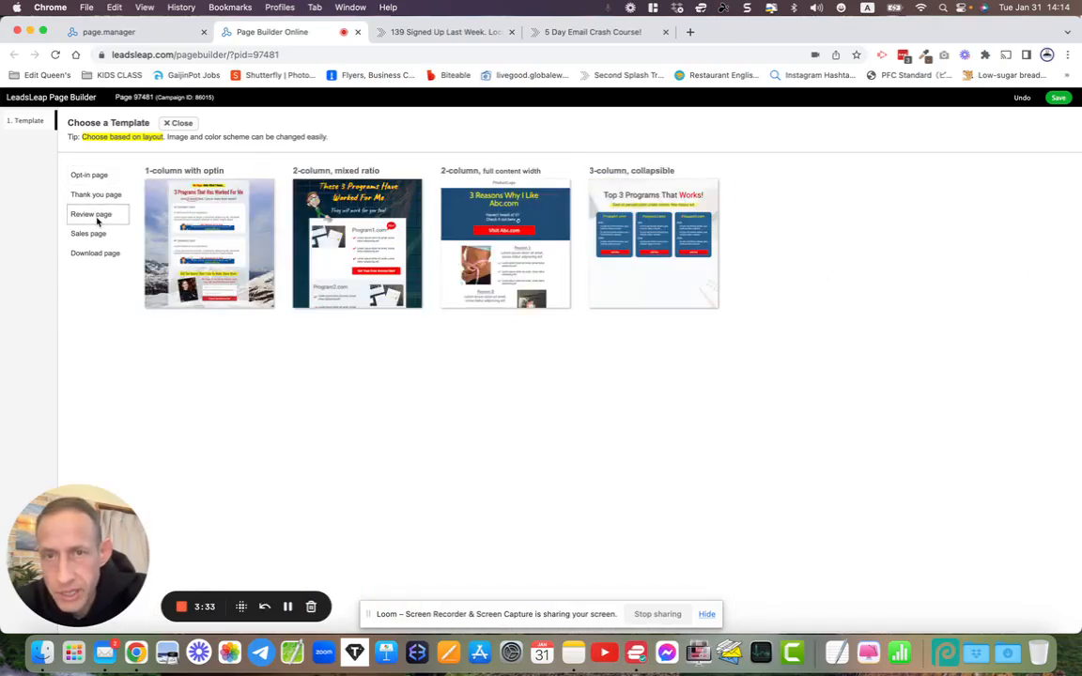
left_click(94, 253)
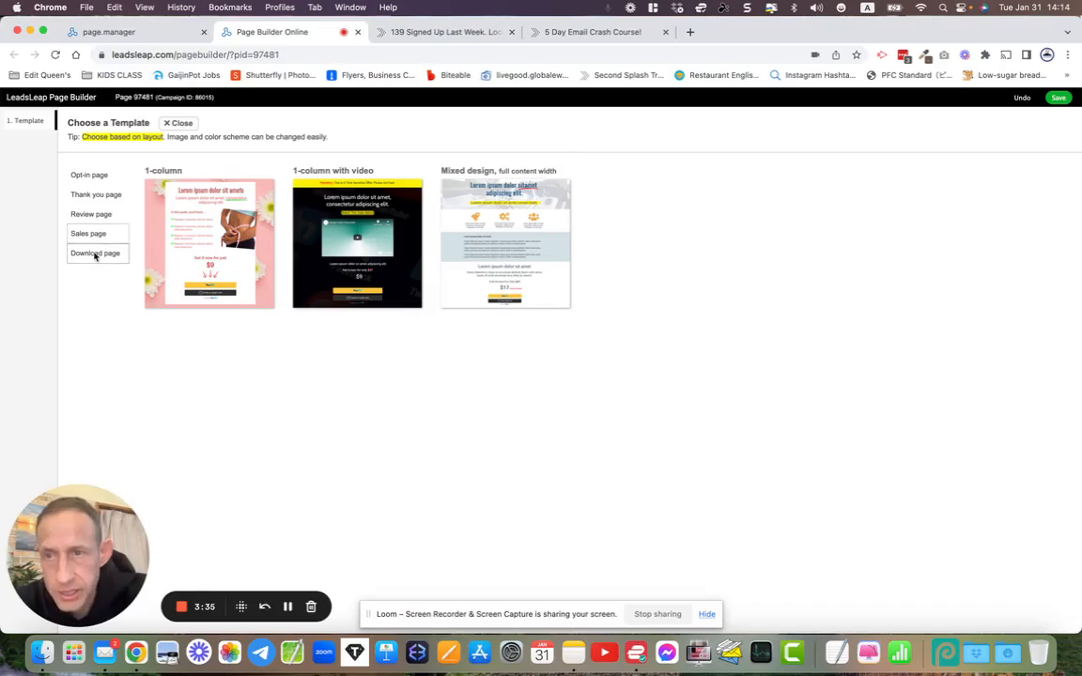
left_click(91, 176)
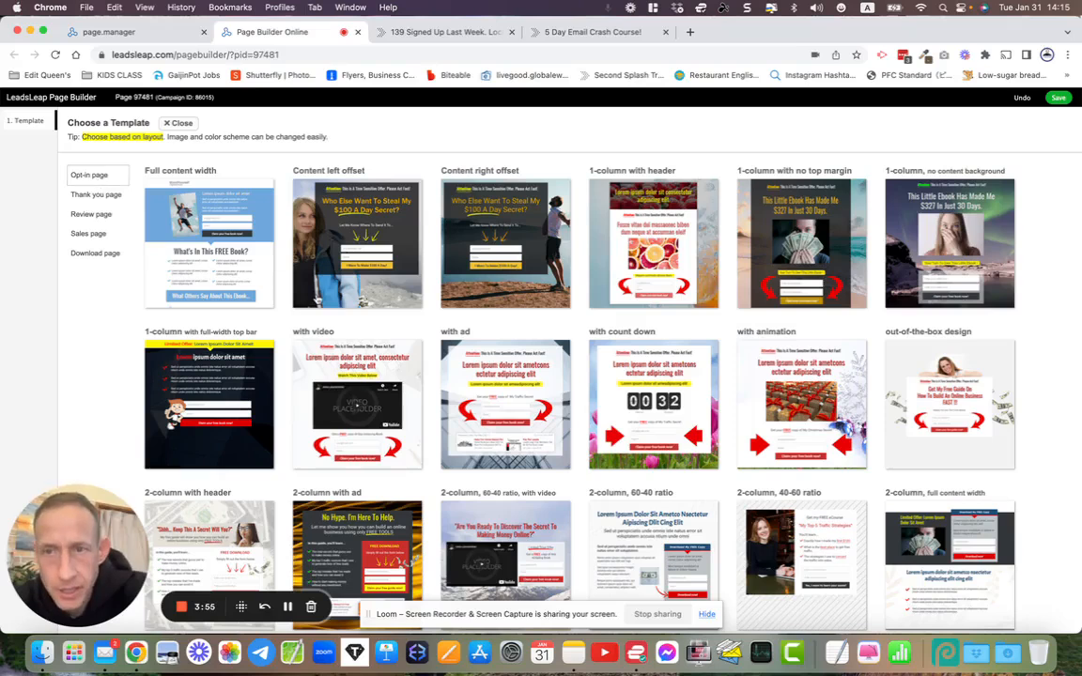
scroll(317, 299, "down", 1)
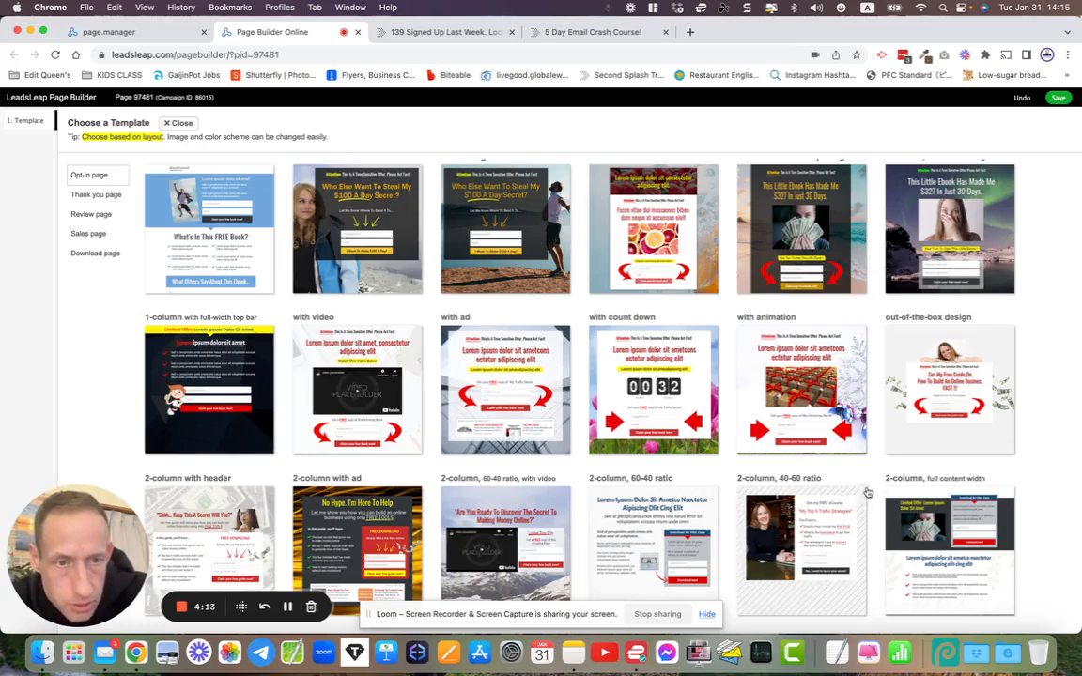
left_click(946, 395)
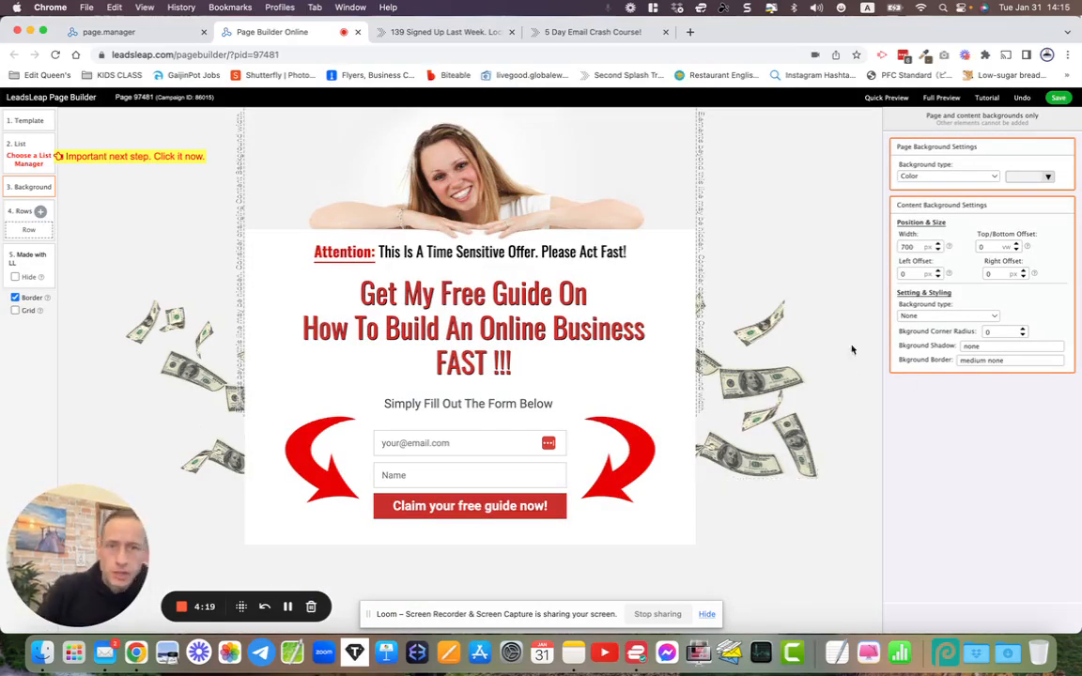
Centre the main "Get My Free Guide On" headline horizontally in its row
mouse_move(534, 308)
left_mouse_down()
mouse_move(445, 255)
mouse_move(778, 316)
mouse_move(341, 356)
mouse_move(532, 281)
mouse_move(529, 333)
mouse_move(514, 318)
left_mouse_up()
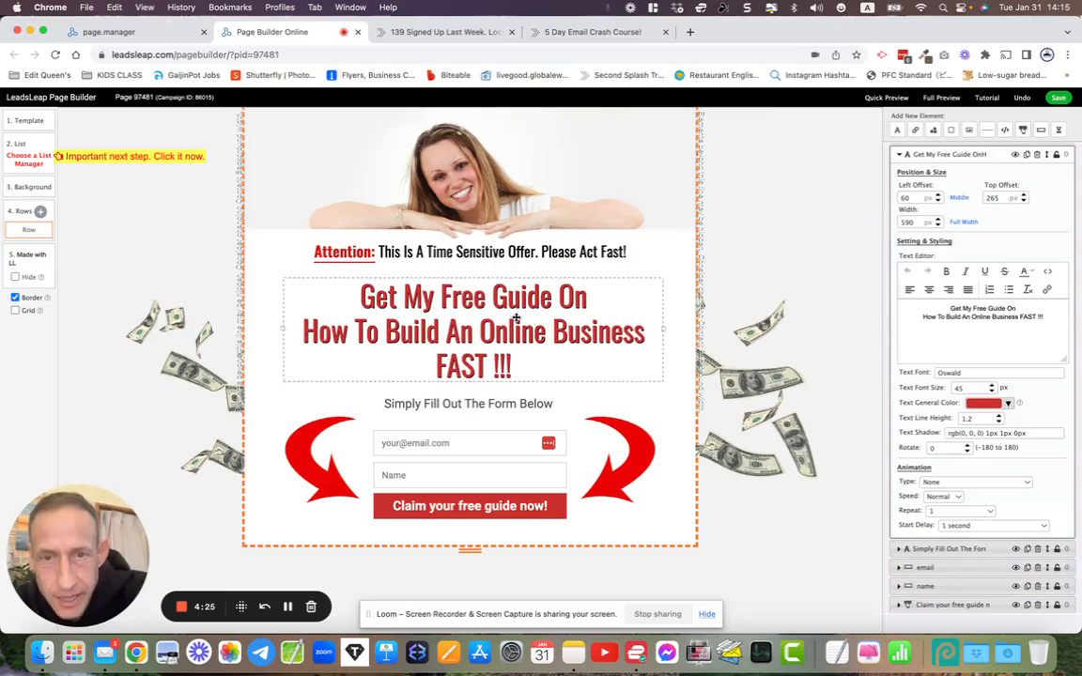
left_click(957, 198)
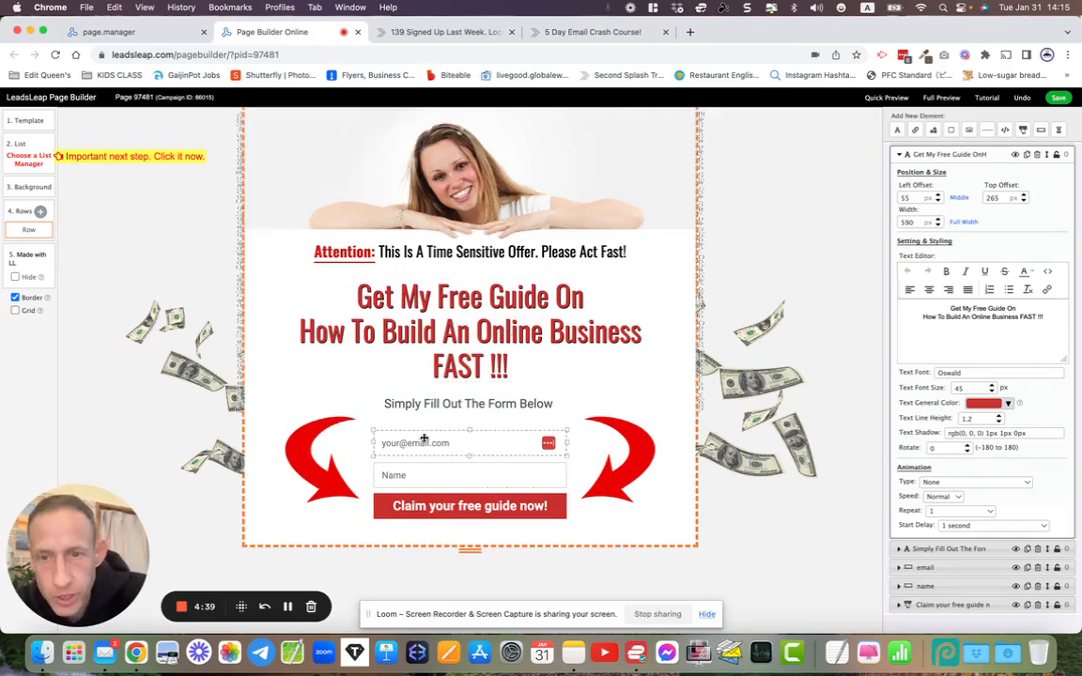
Rearrange the form so the name field sits above the email field, both horizontally centred, at top offsets of 507 px and 552 px
left_click_drag(423, 475, 422, 426)
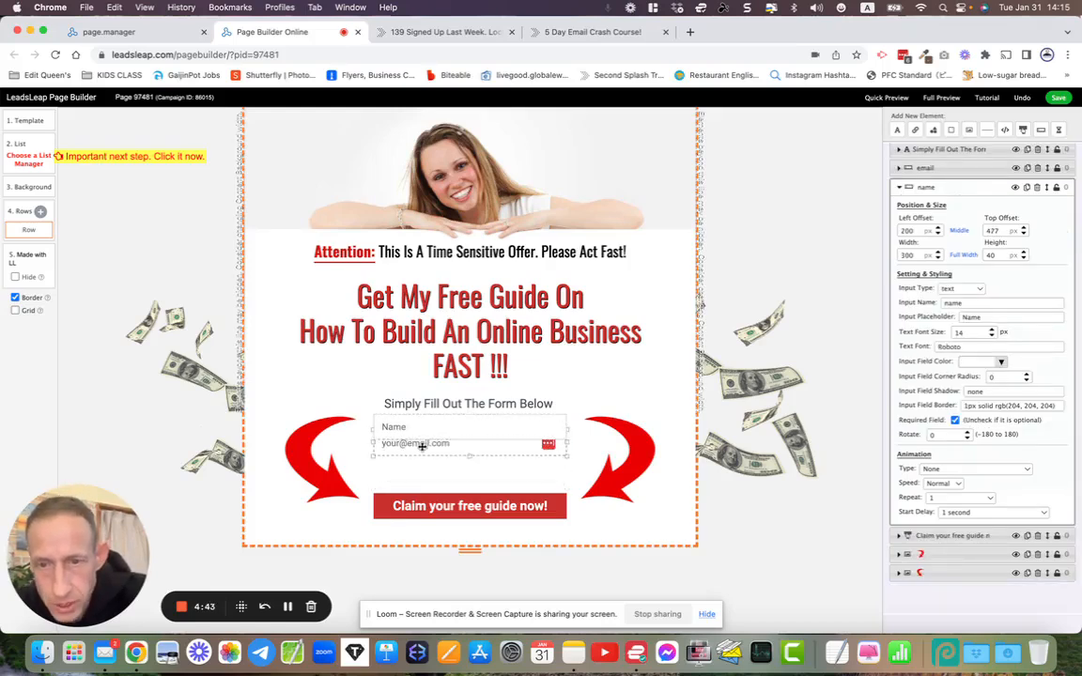
left_click(418, 445)
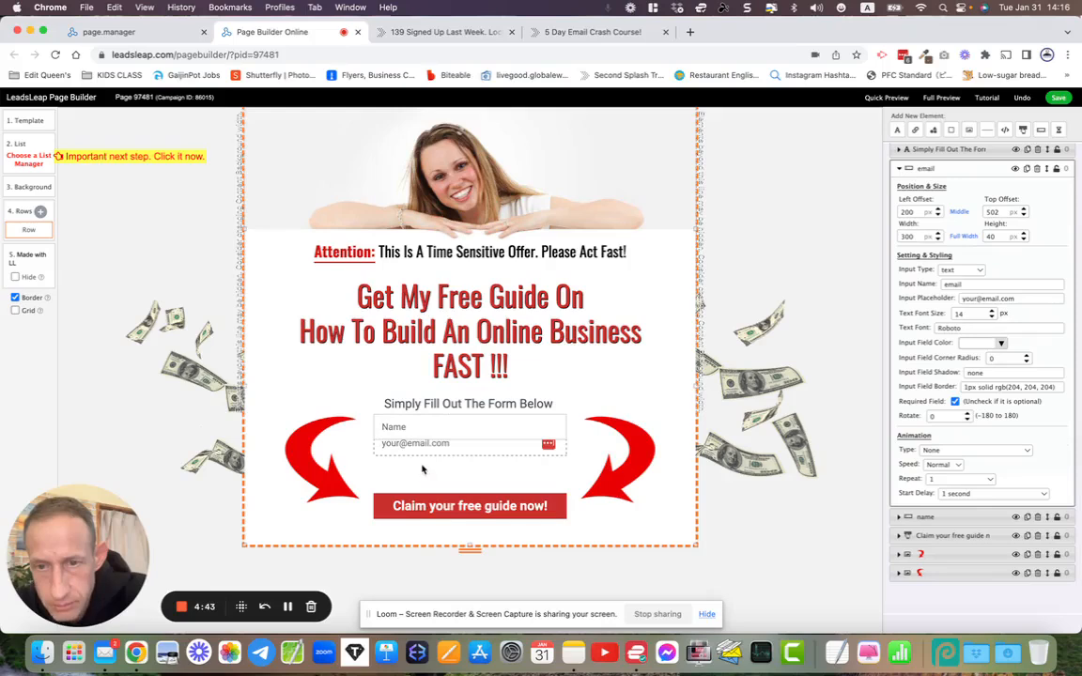
left_click_drag(423, 449, 427, 476)
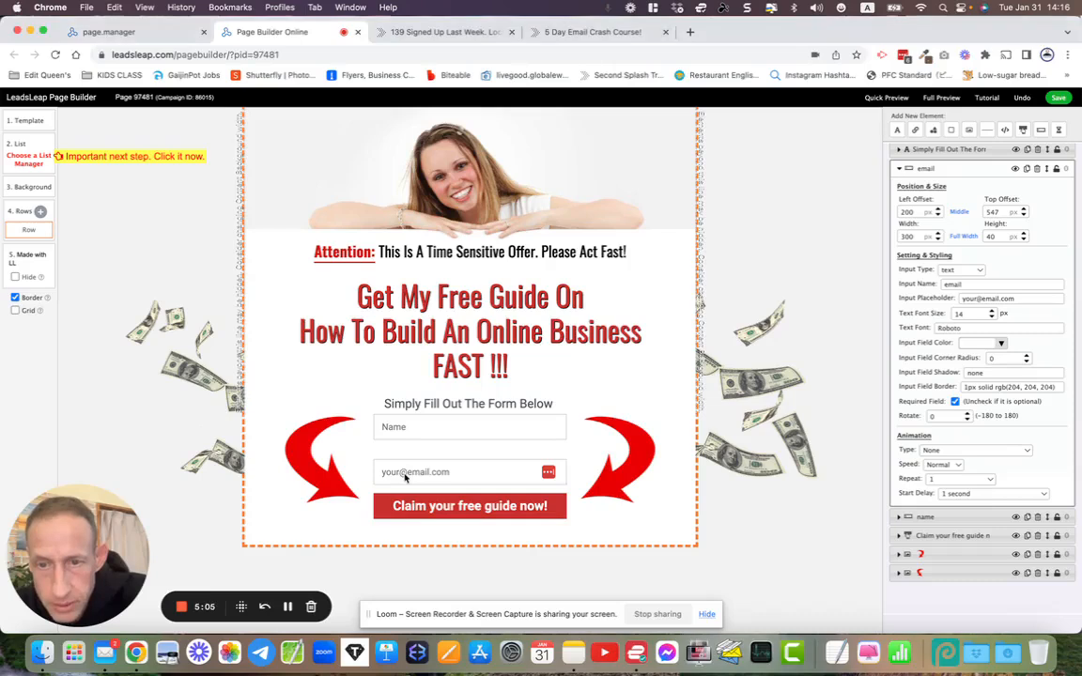
left_click_drag(409, 472, 329, 467)
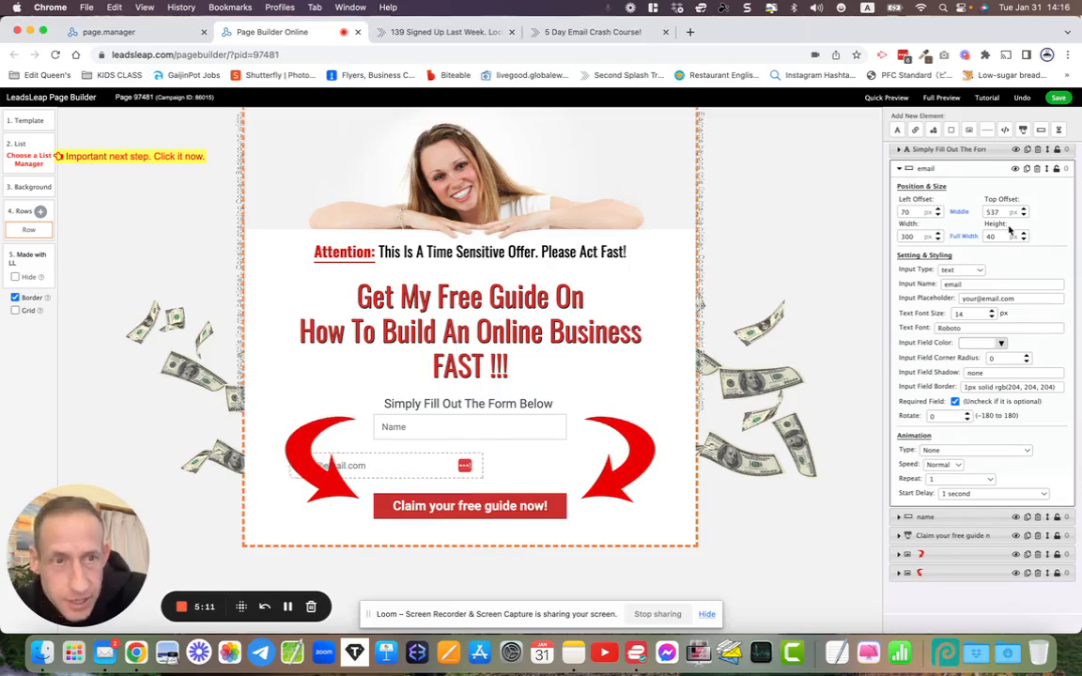
left_click(958, 212)
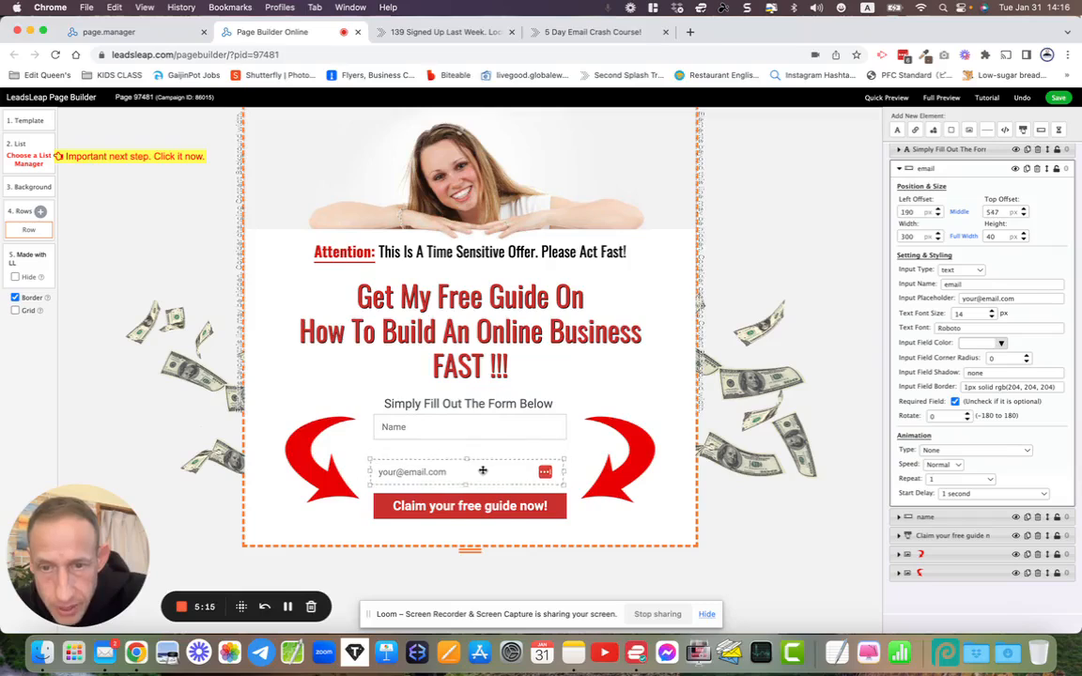
left_click_drag(490, 434, 486, 451)
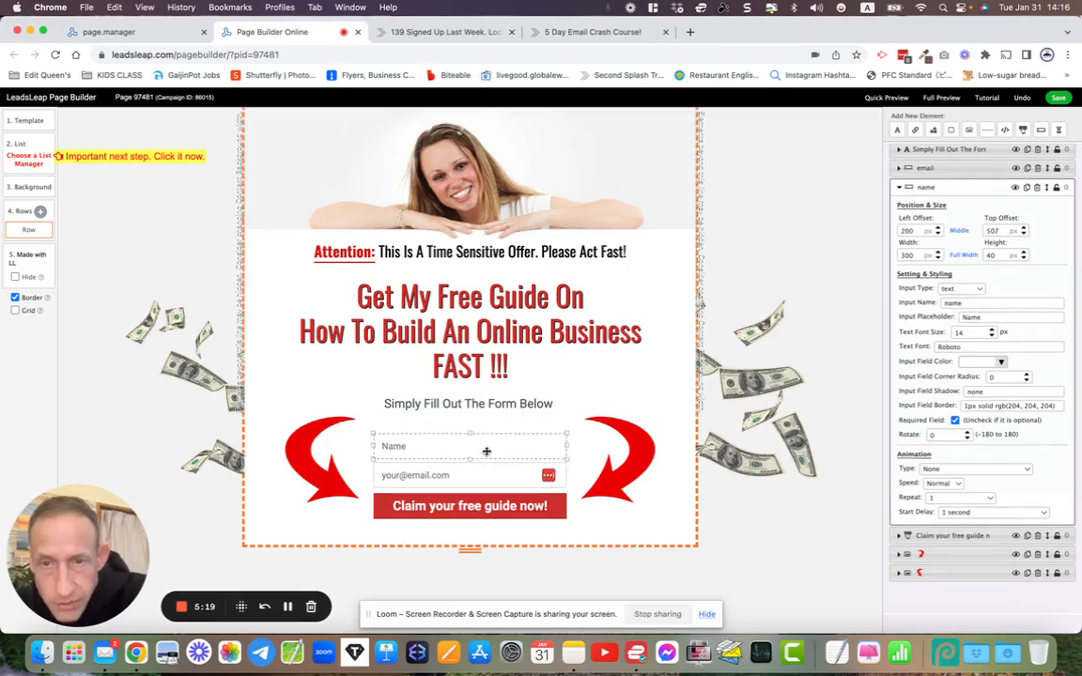
Set the email field's placeholder to "Enter your email here!"
left_click(417, 474)
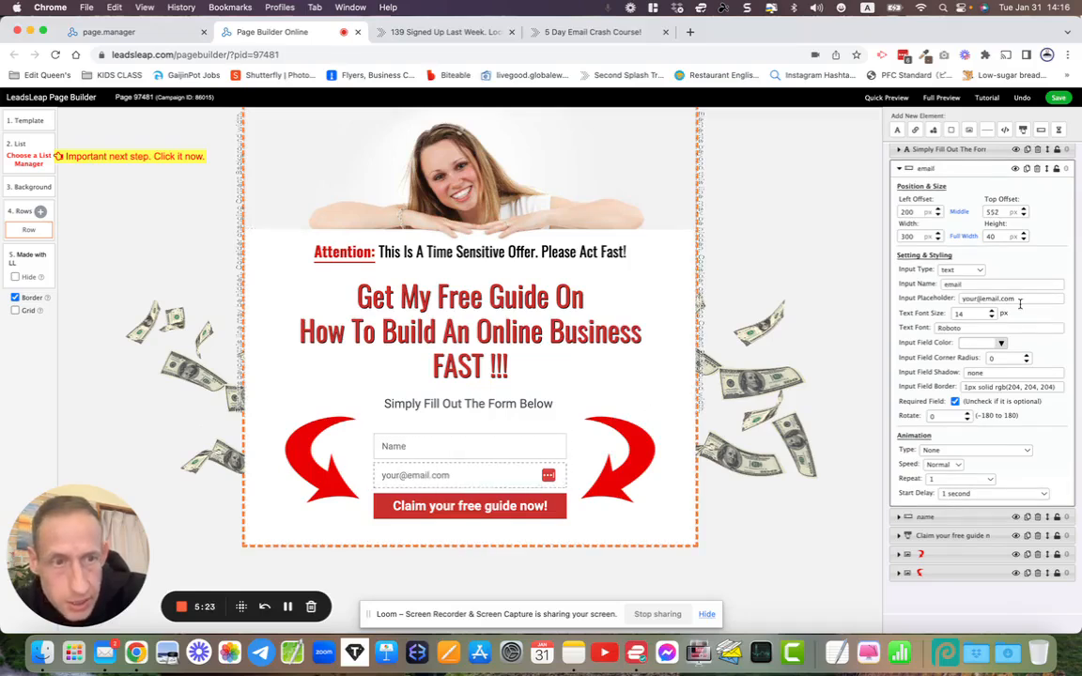
left_click_drag(1025, 299, 956, 302)
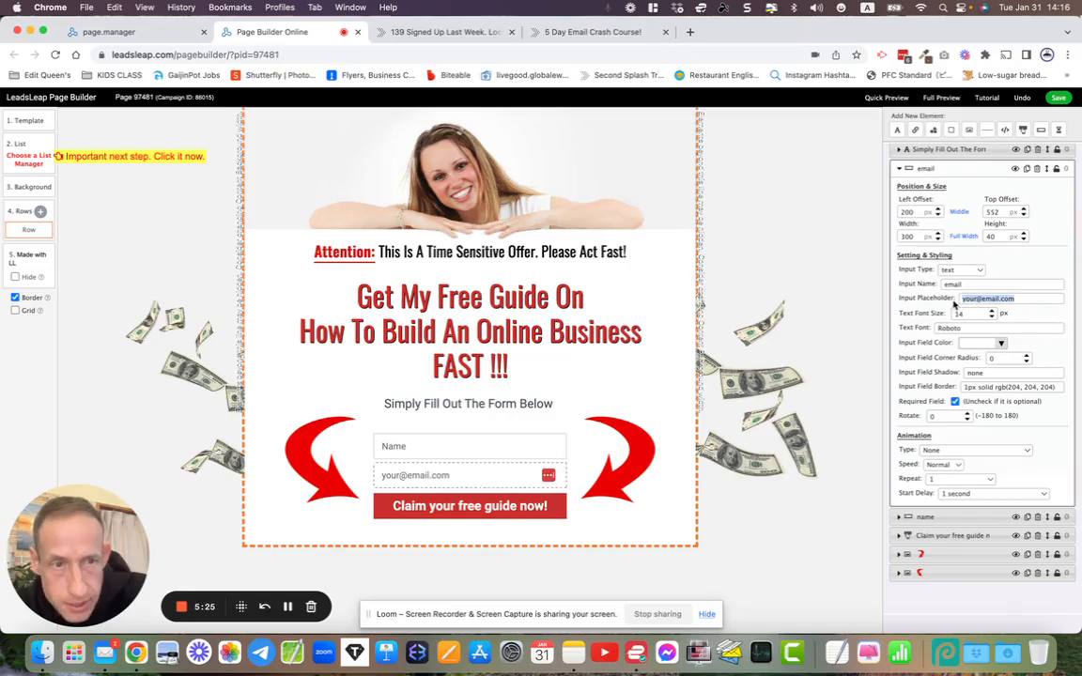
type("Enter")
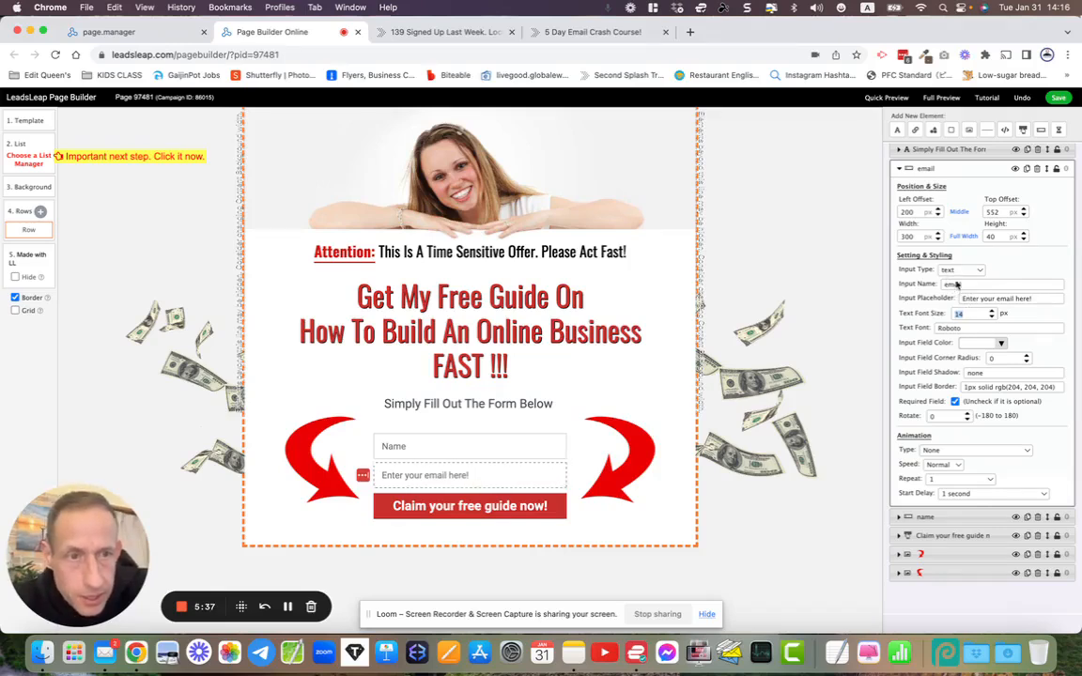
Set the name field's placeholder to "Enter your name here!"
left_click(418, 446)
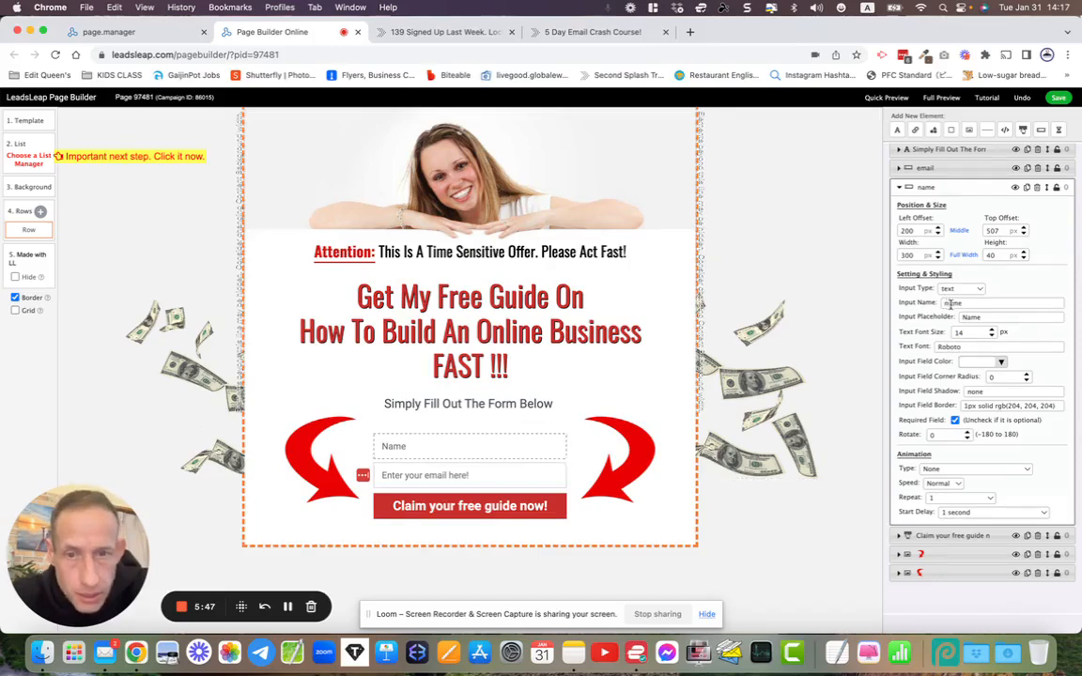
key("Tab")
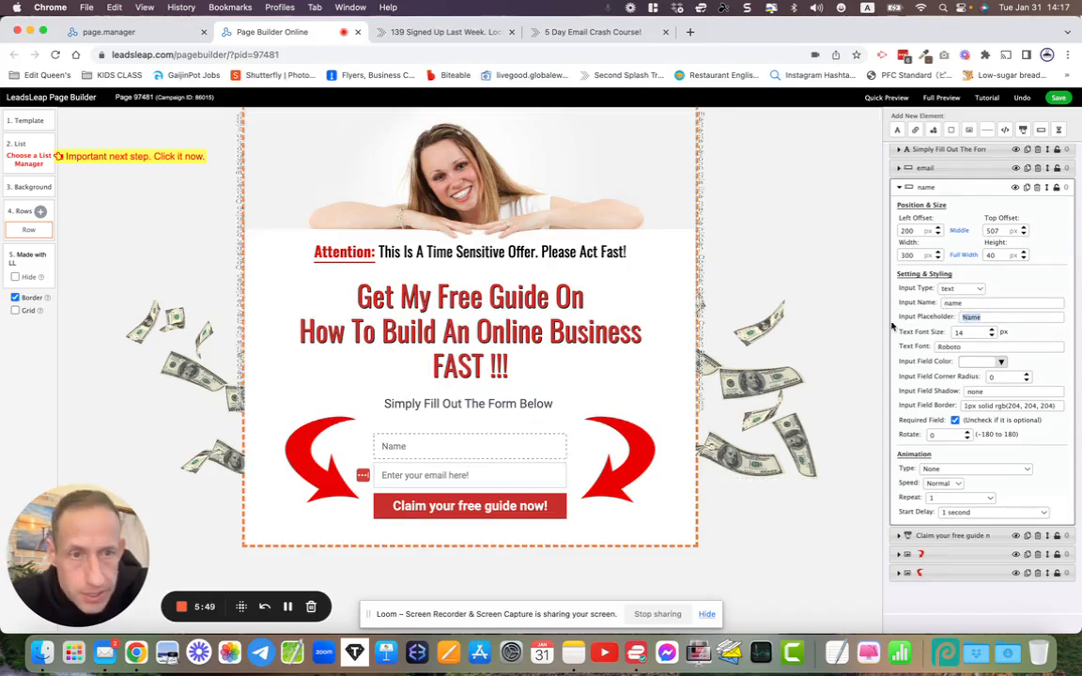
type("Enter your n")
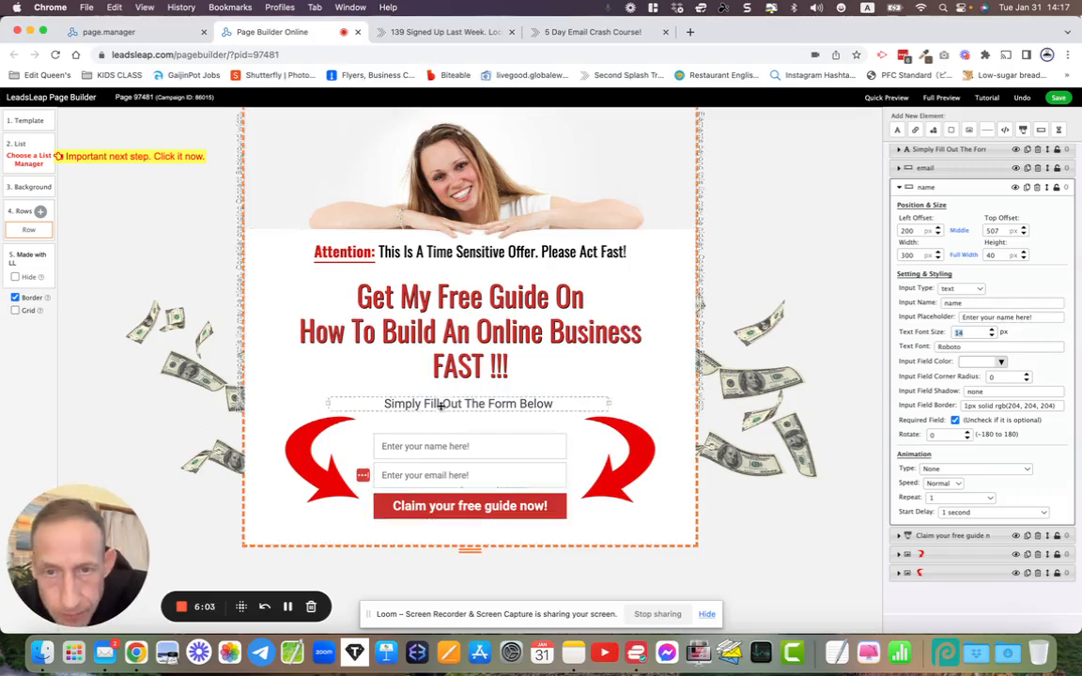
Open the text settings of the "Attention" line and the main headline
left_click(387, 308)
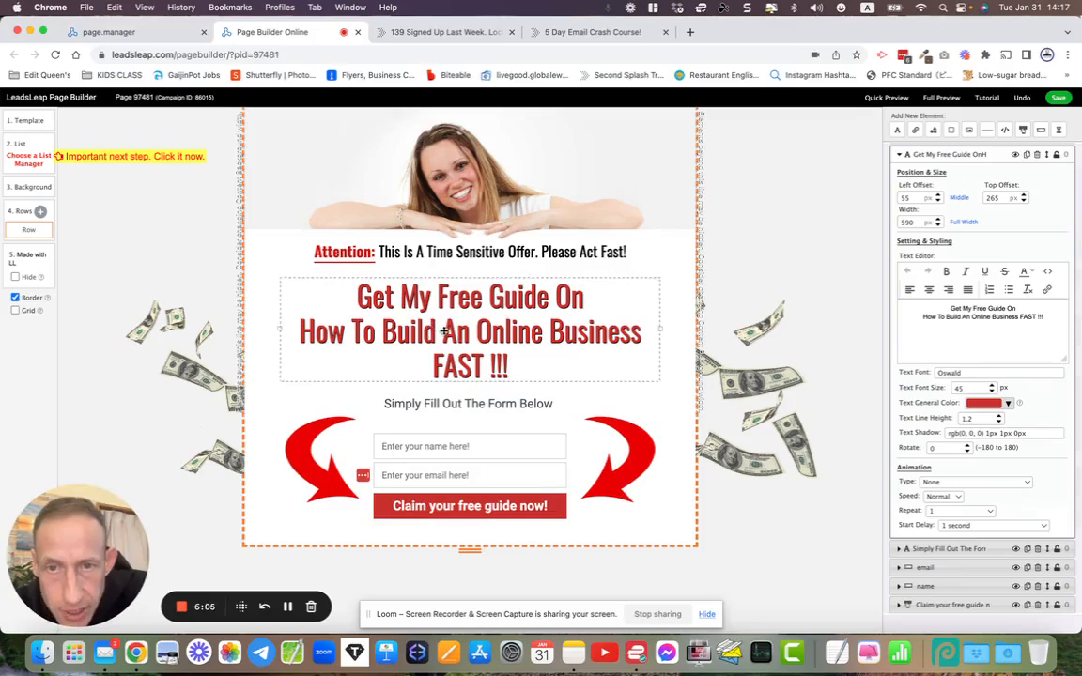
left_click(376, 251)
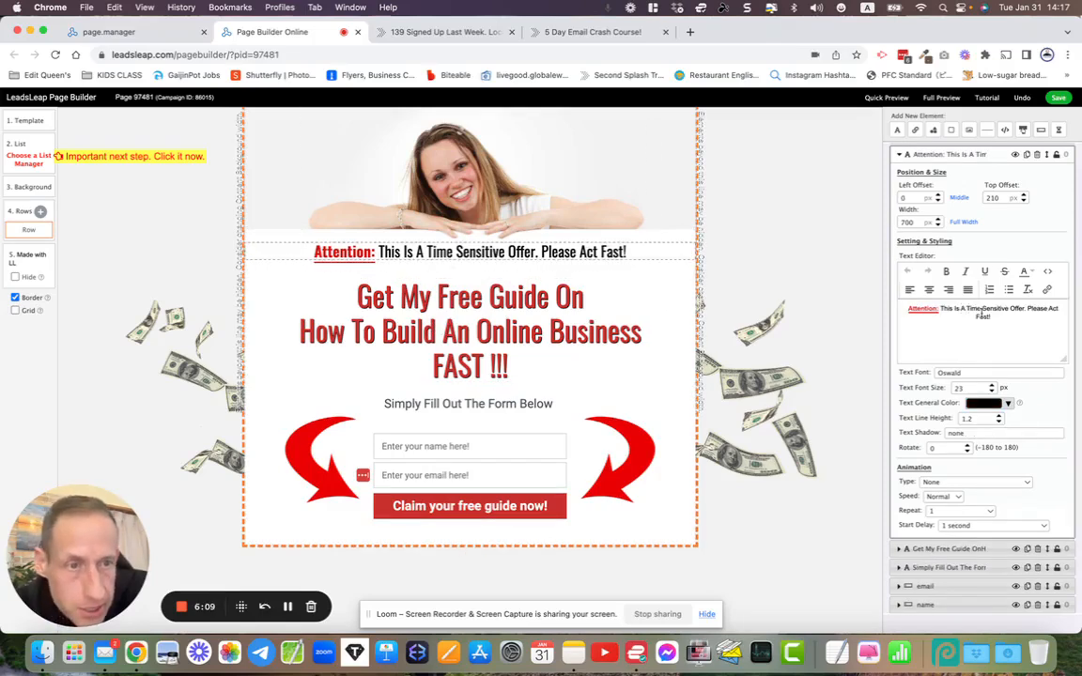
left_click(486, 322)
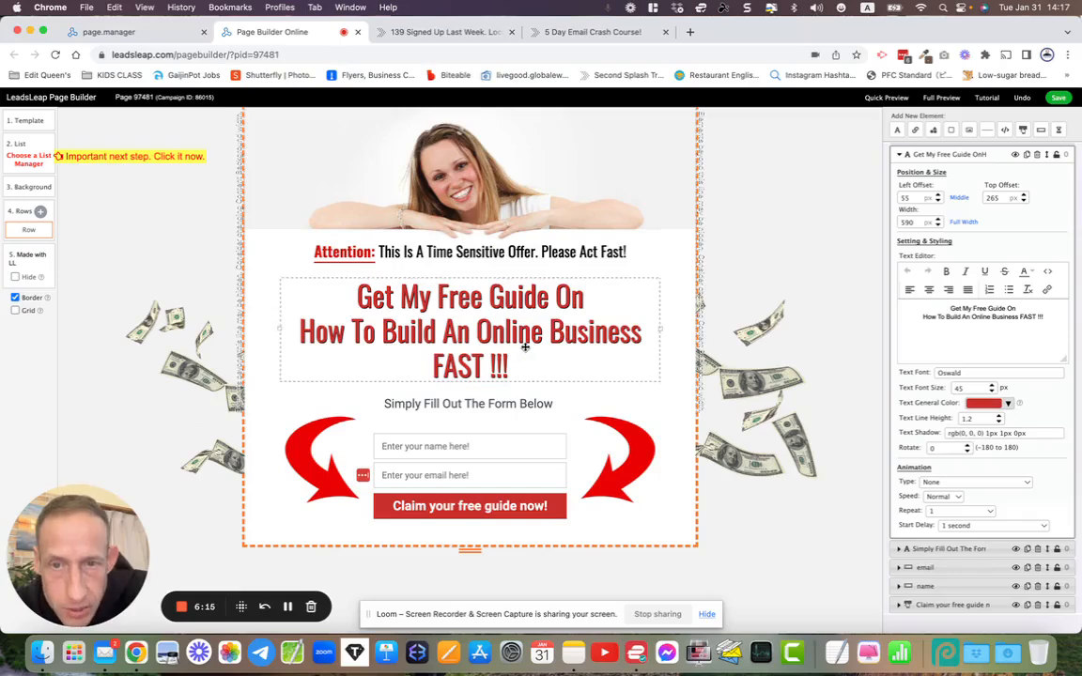
Try replacing the main headline's text with "ksdjfjf", and undo the replacement
left_click(970, 317)
triple_click(970, 317)
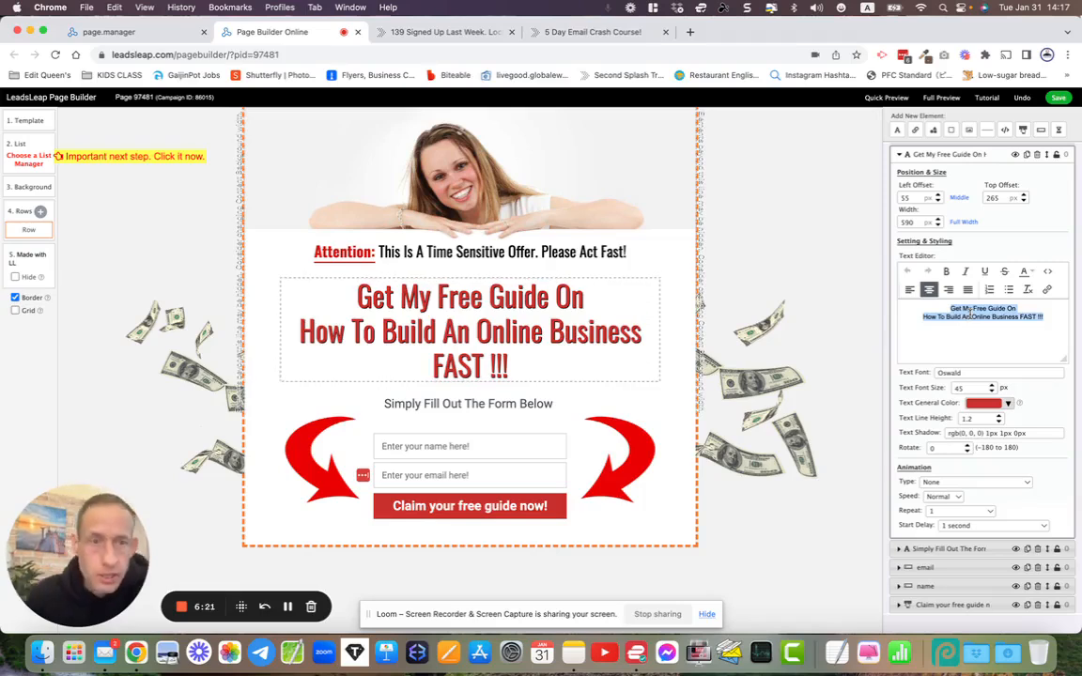
type("ksdjfjf")
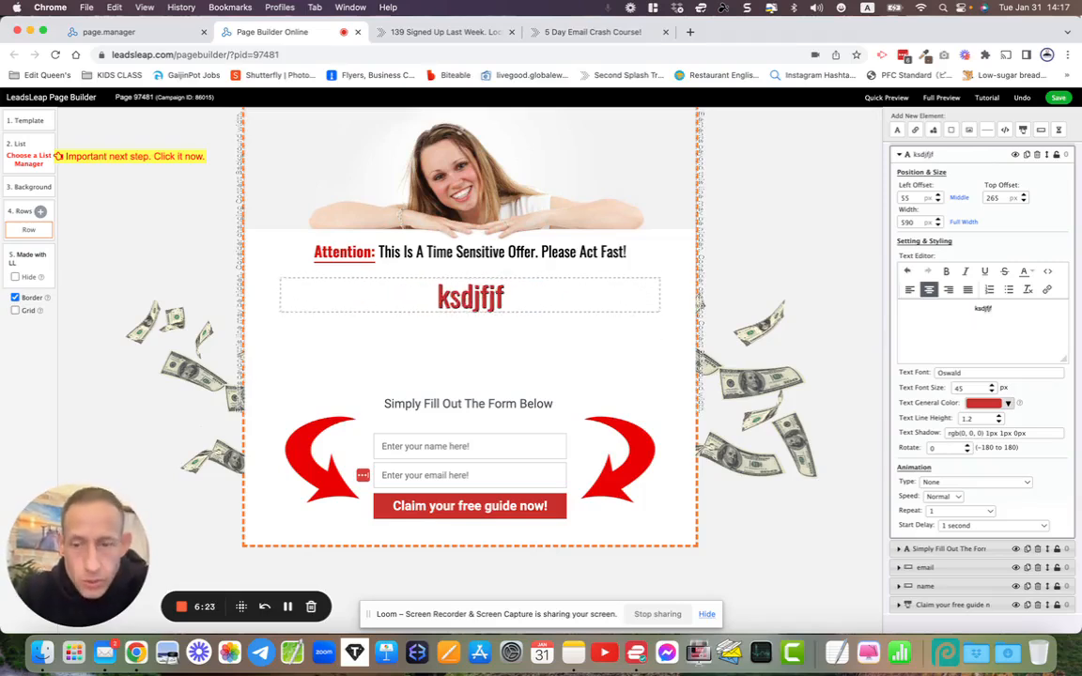
key("super+z")
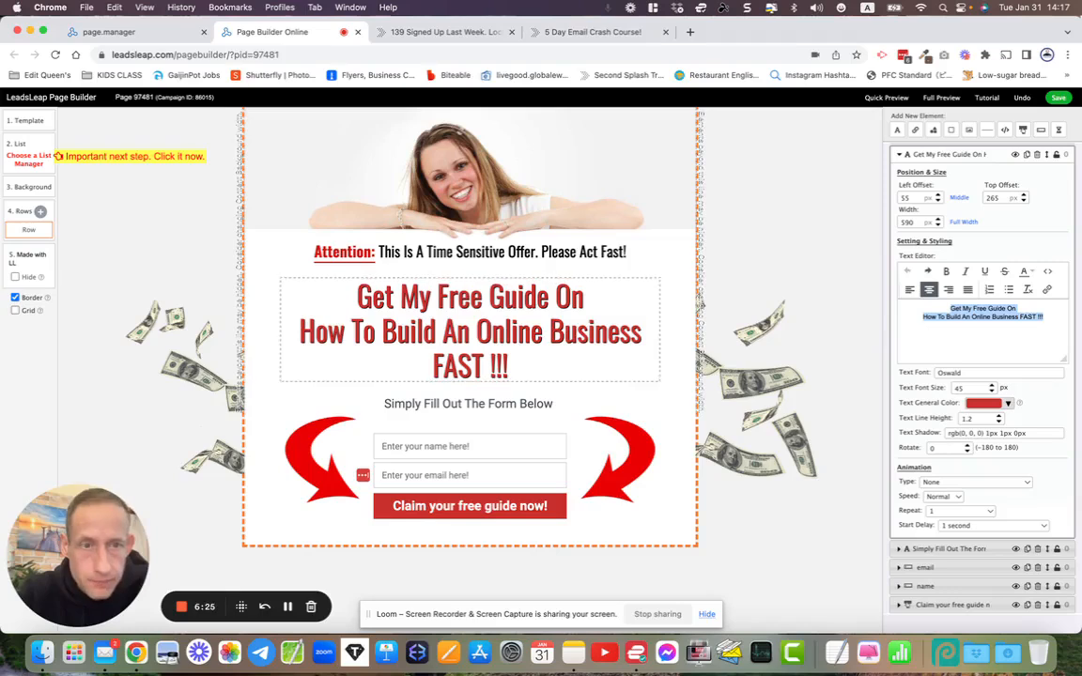
left_click(978, 322)
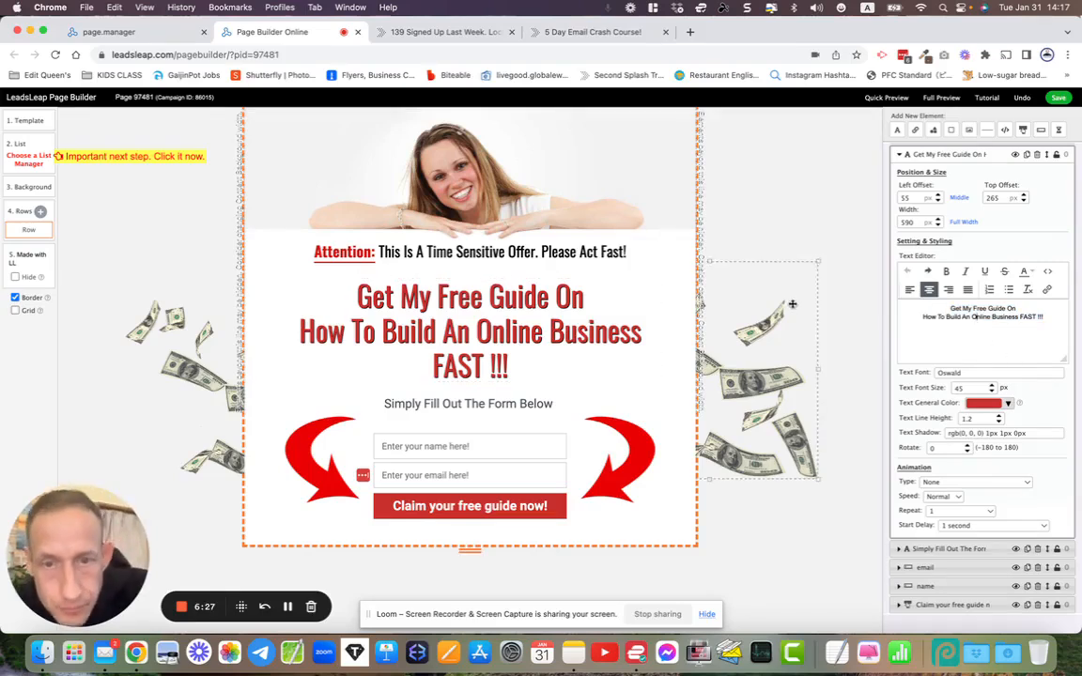
Try moving the dollar-bill image beside the headline up and outward, then undo the move and confirm the changes
left_click(750, 301)
left_click_drag(751, 301, 887, 151)
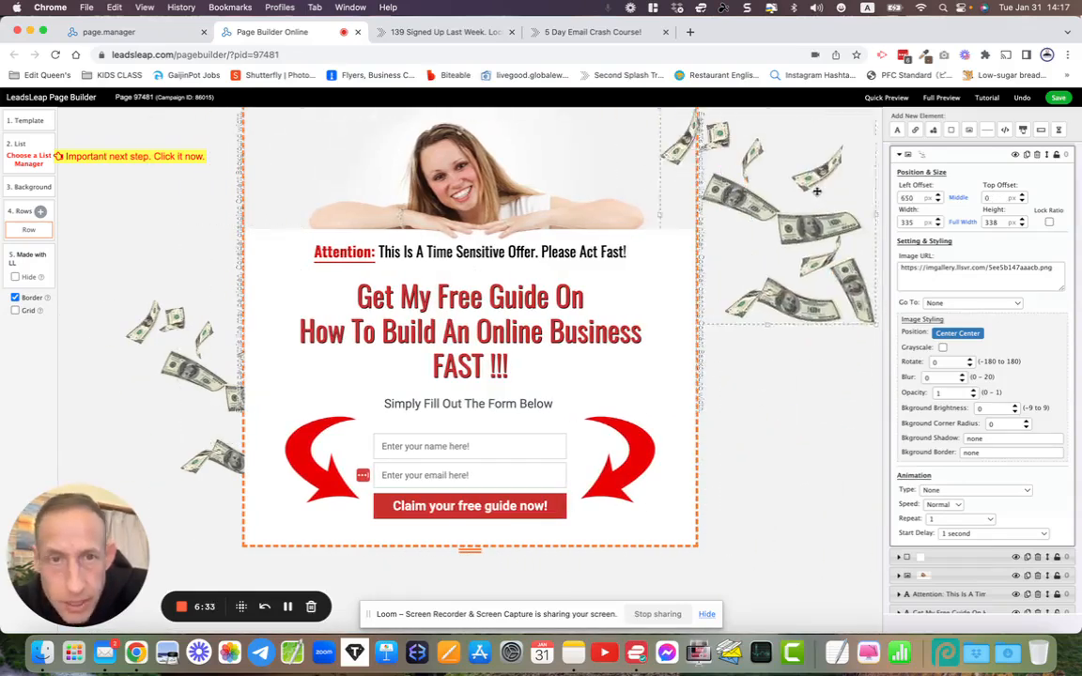
left_click(1022, 98)
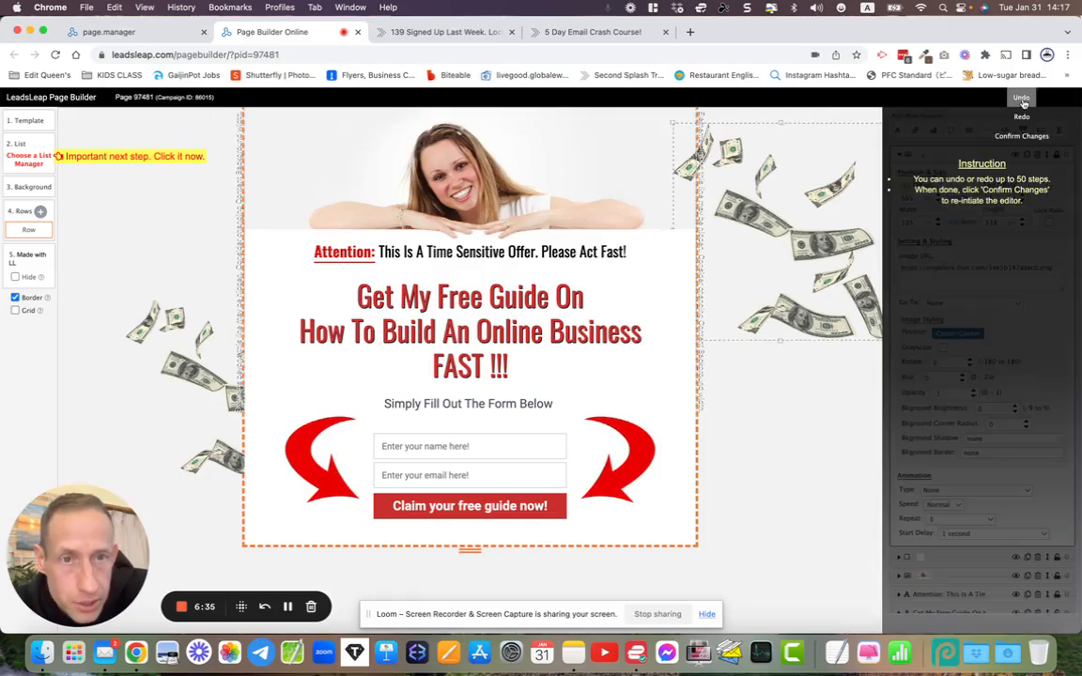
left_click(1024, 100)
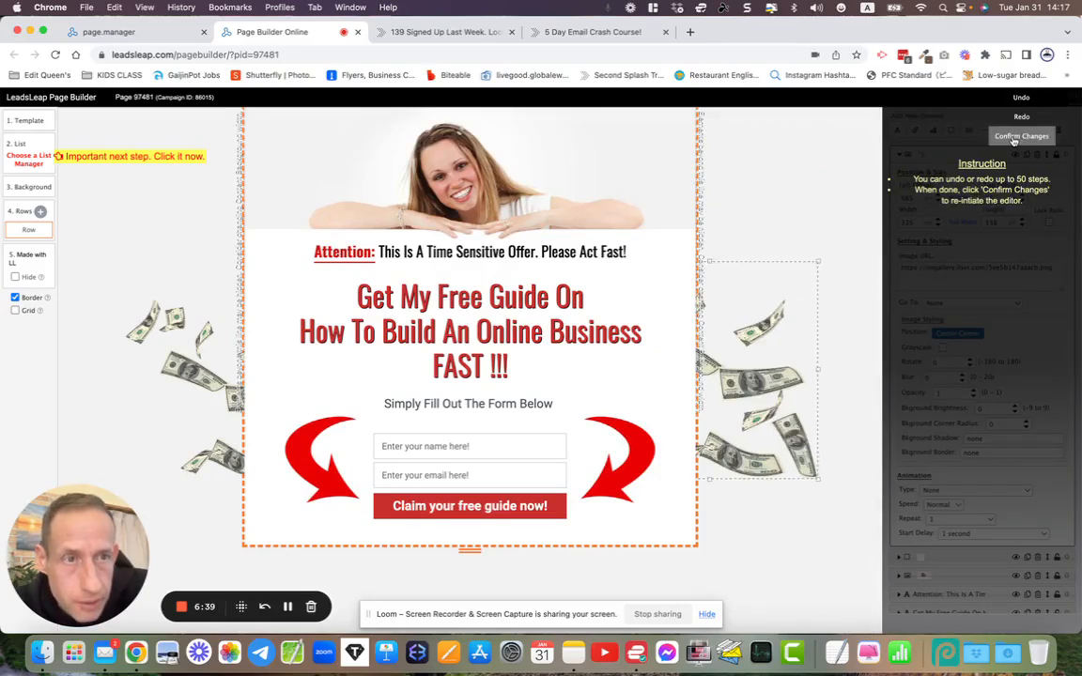
left_click(1020, 137)
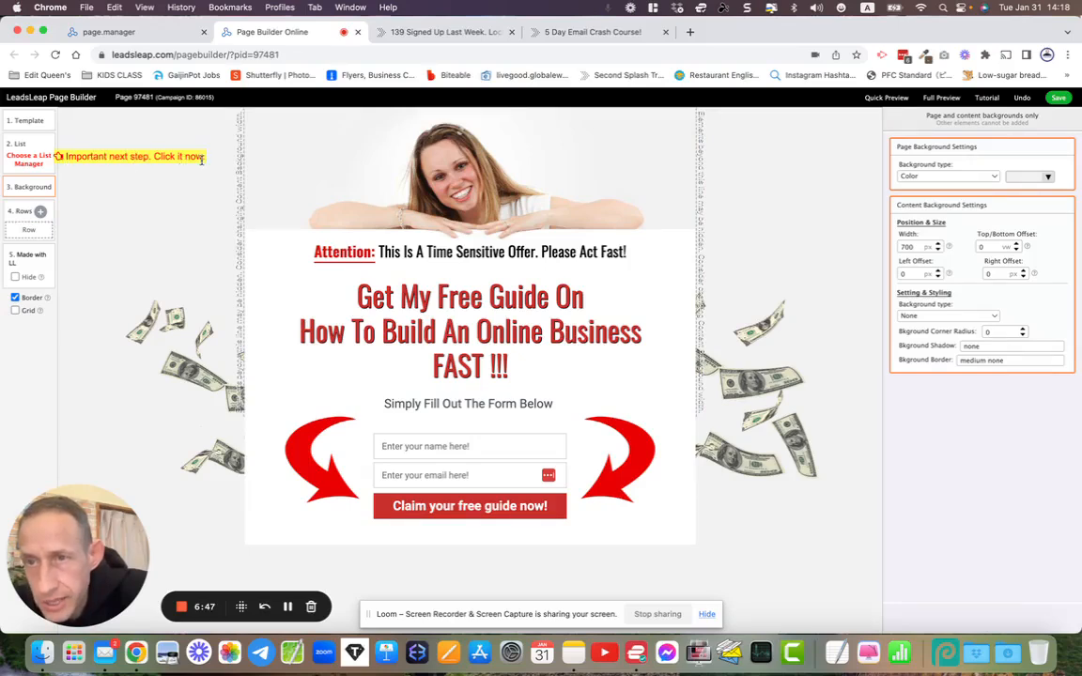
Set SendSteed as the page's list manager and link it to the "LiveGood followups" list
left_click(27, 158)
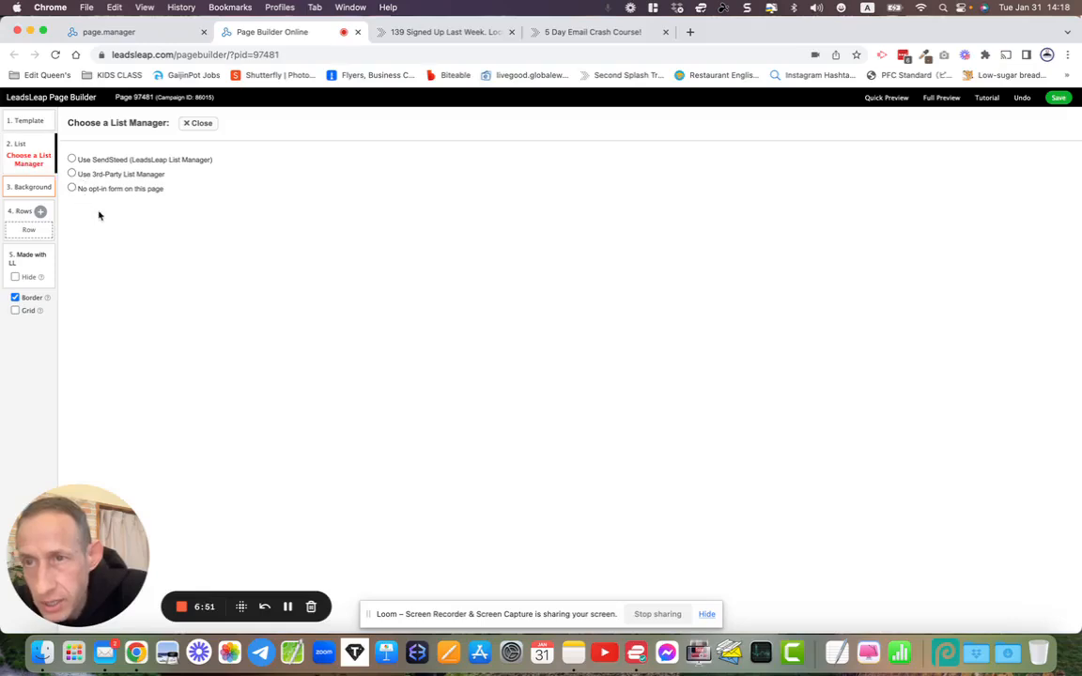
left_click(73, 160)
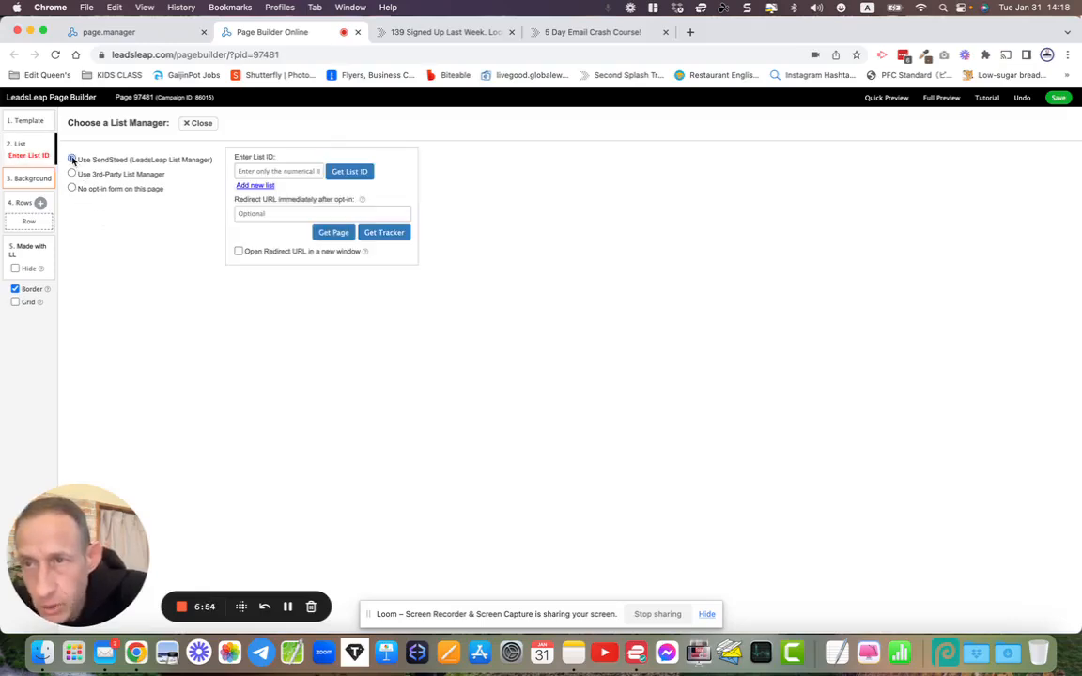
left_click(344, 173)
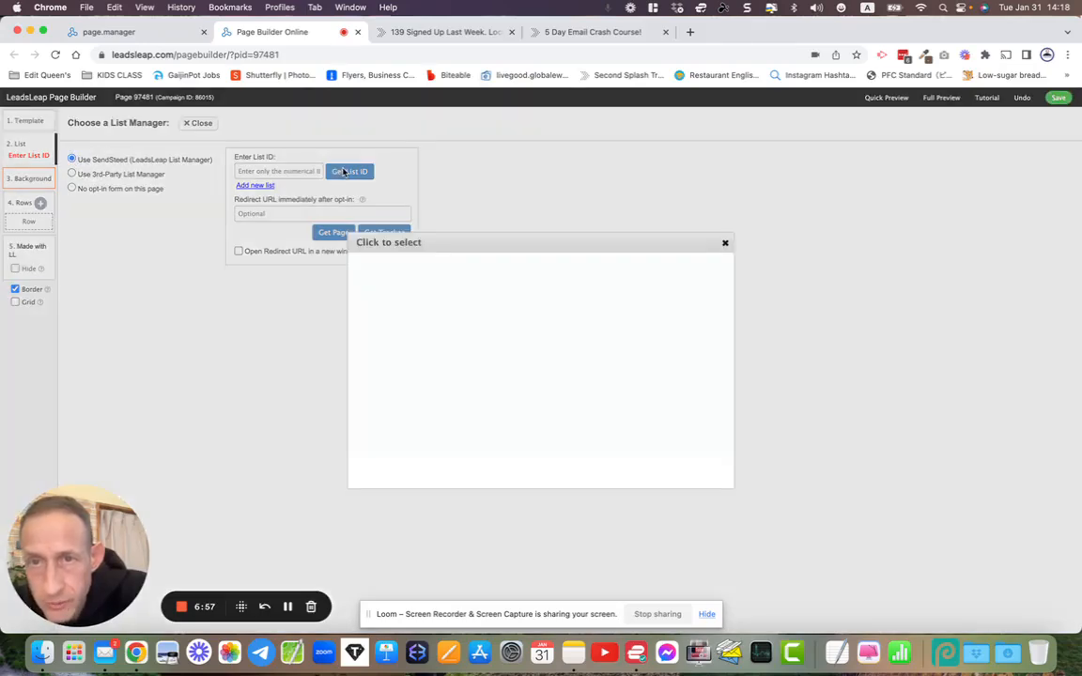
left_click(108, 31)
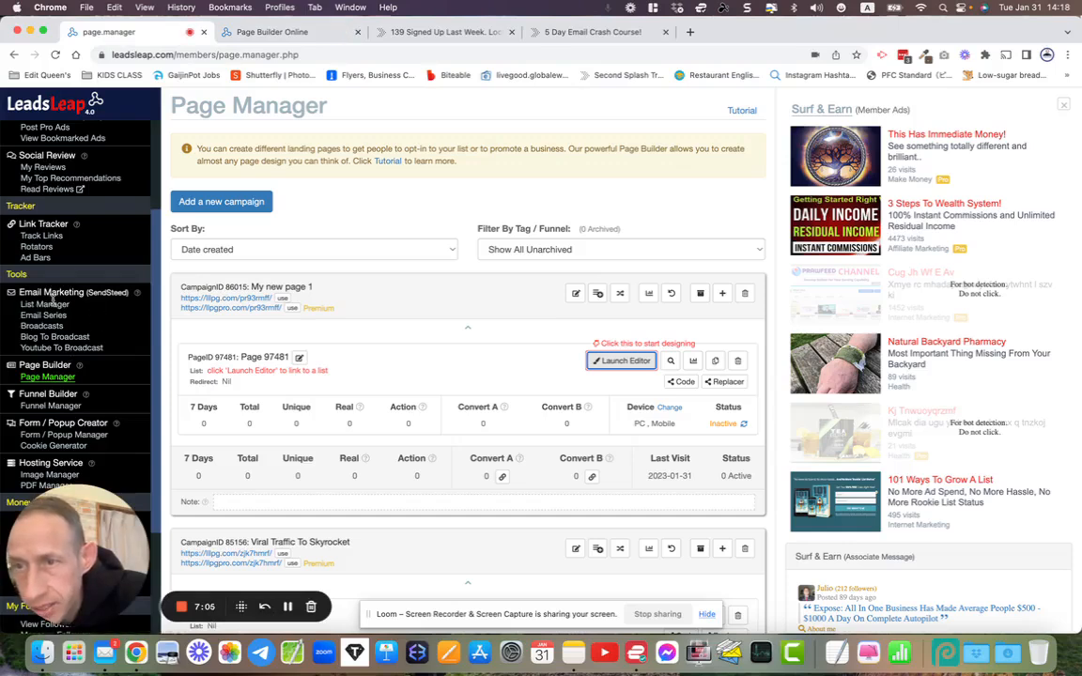
left_click(272, 32)
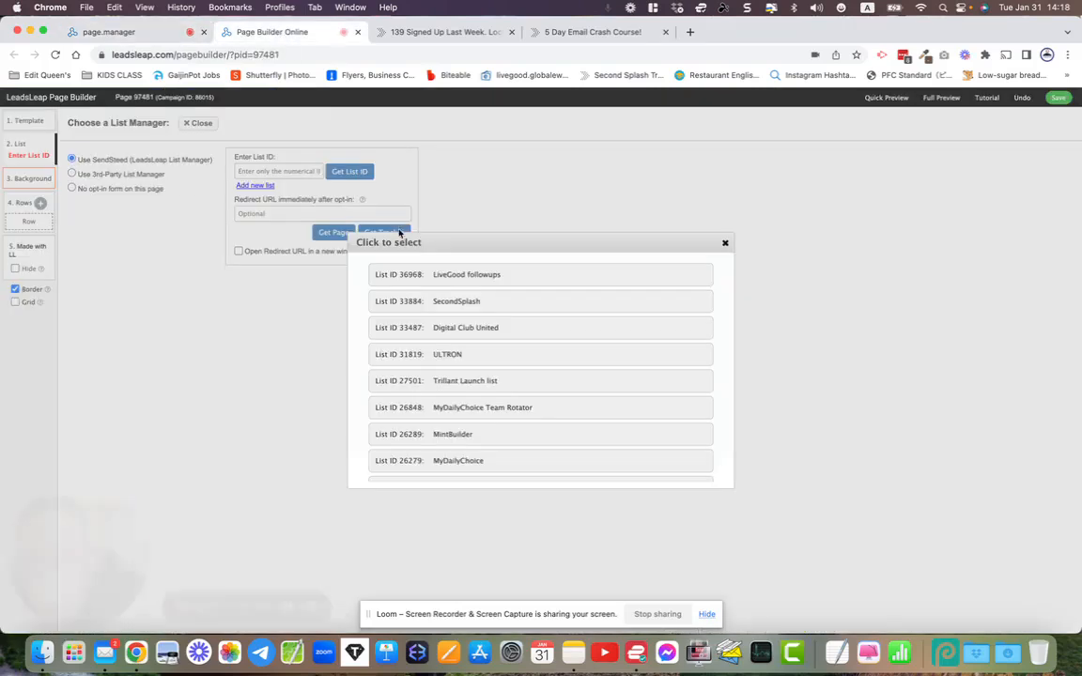
left_click(461, 278)
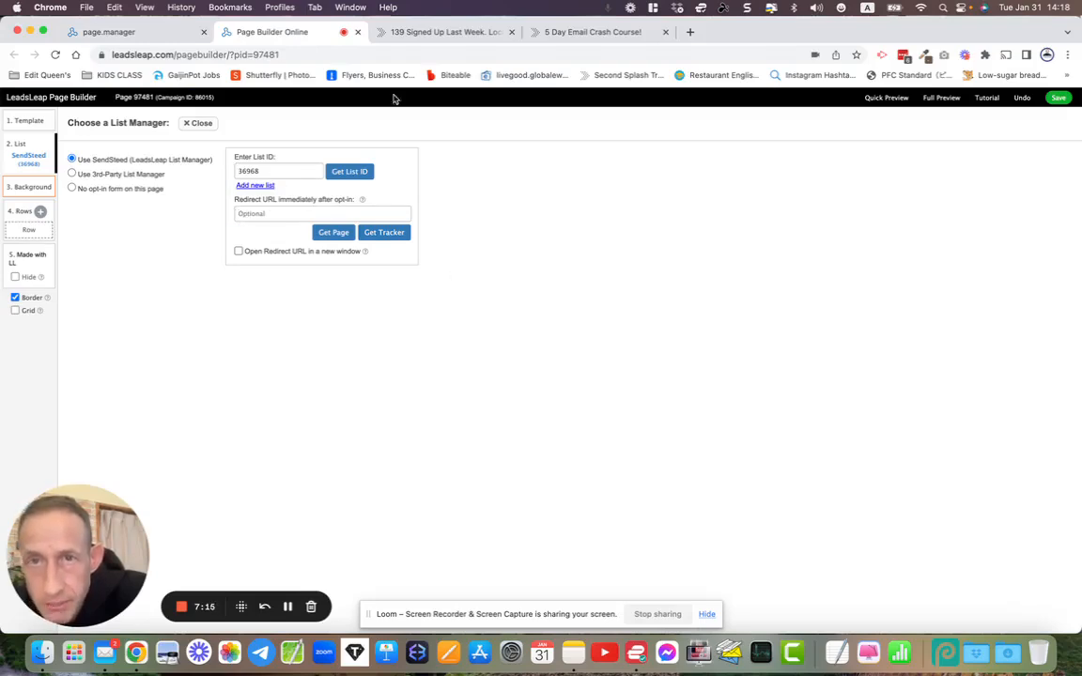
left_click(441, 33)
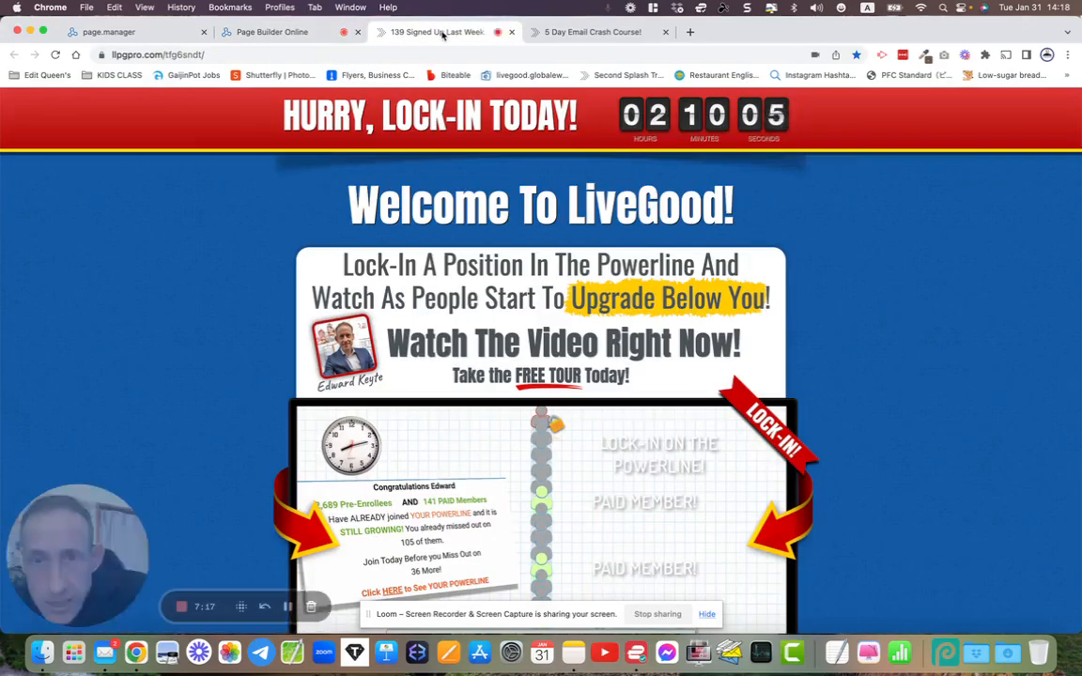
scroll(323, 322, "down", 10)
scroll(323, 322, "up", 10)
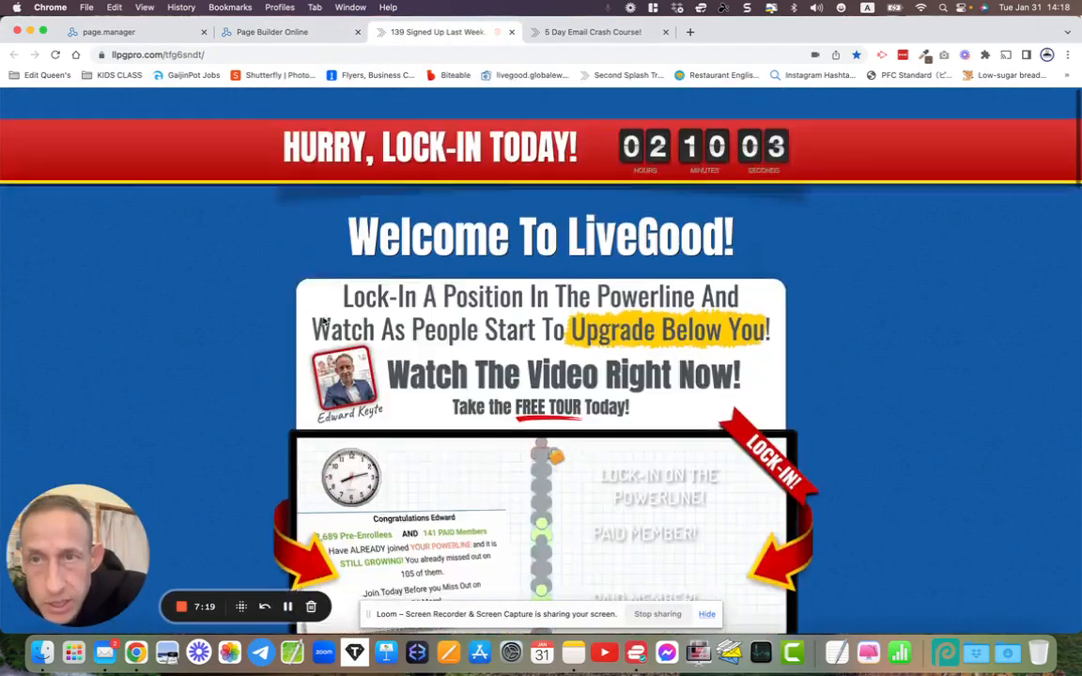
right_click(155, 54)
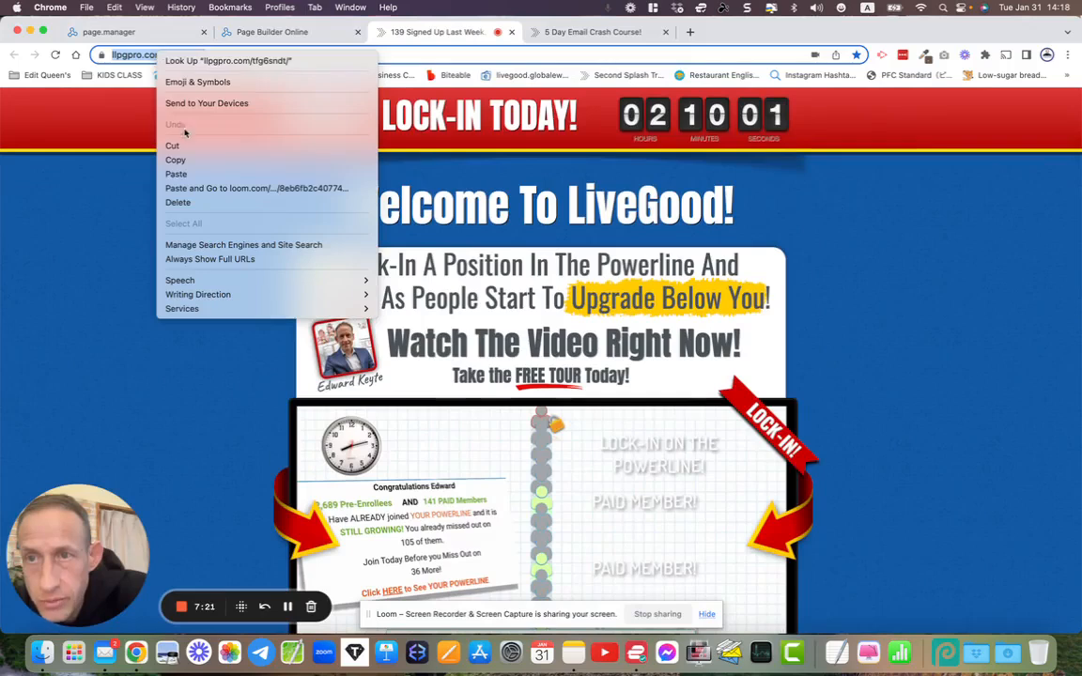
left_click(176, 160)
left_click(272, 32)
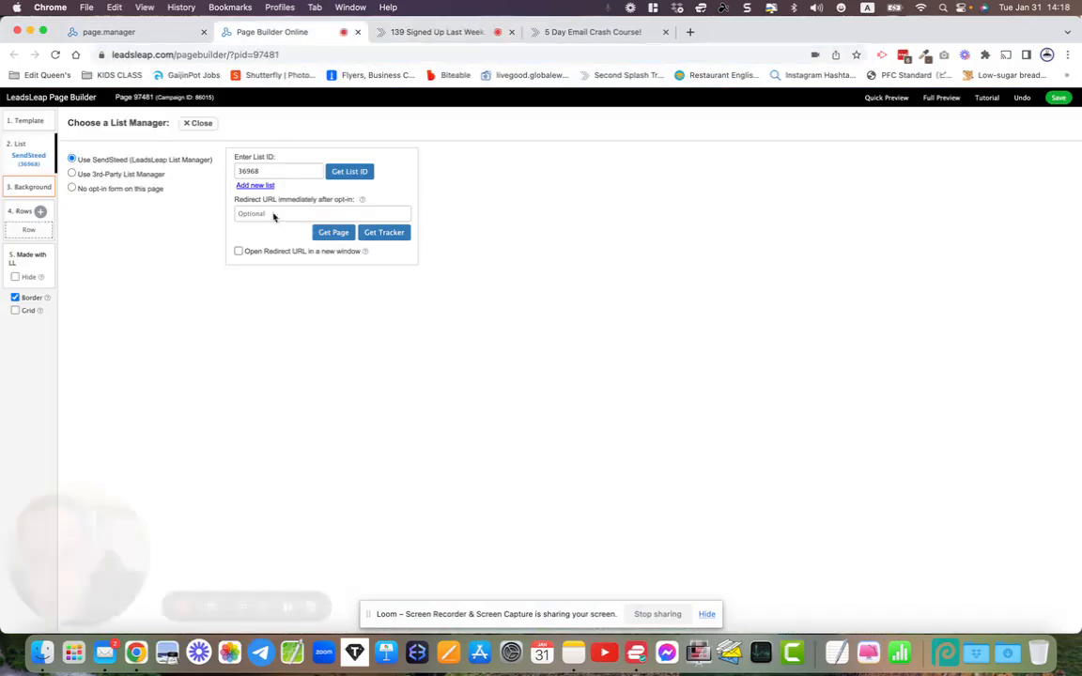
right_click(252, 212)
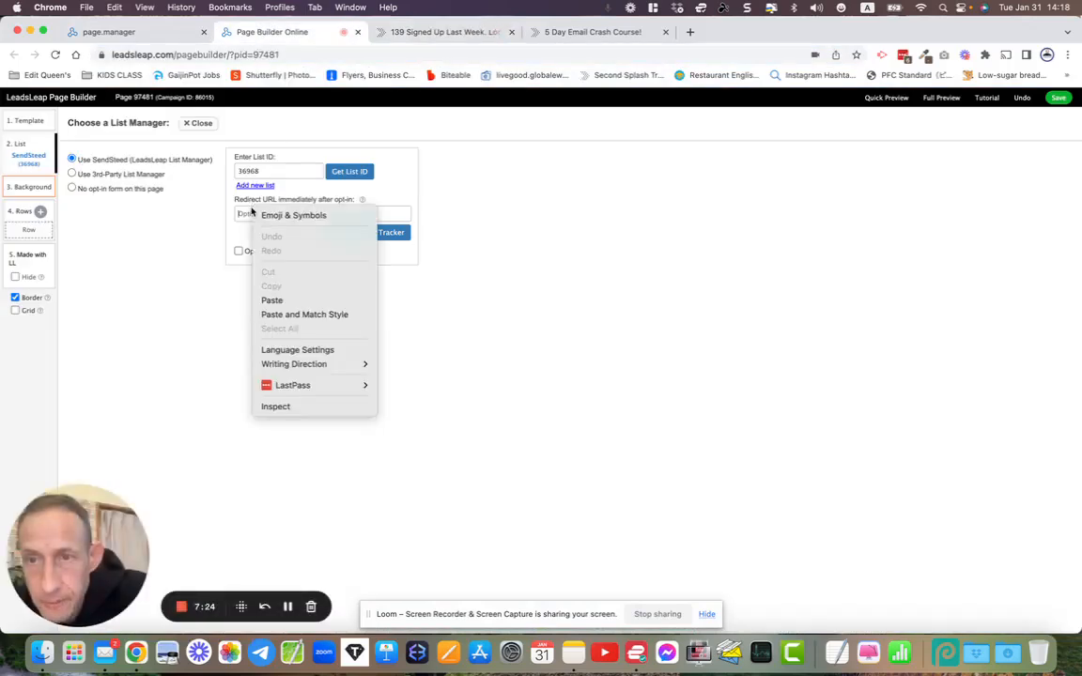
left_click(271, 299)
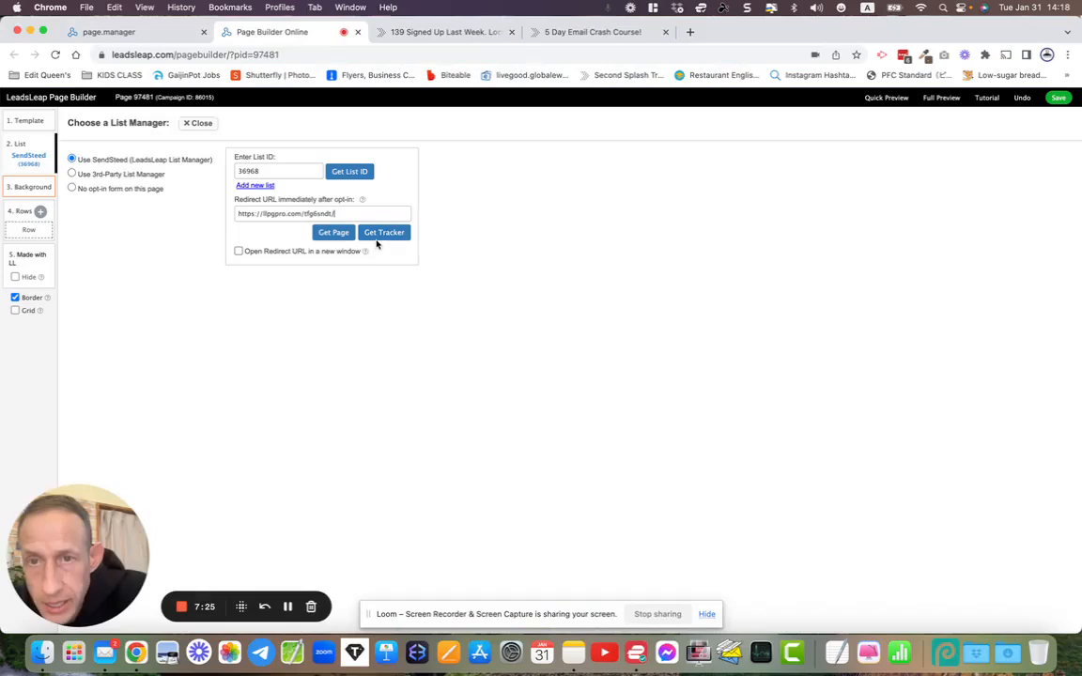
left_click(199, 124)
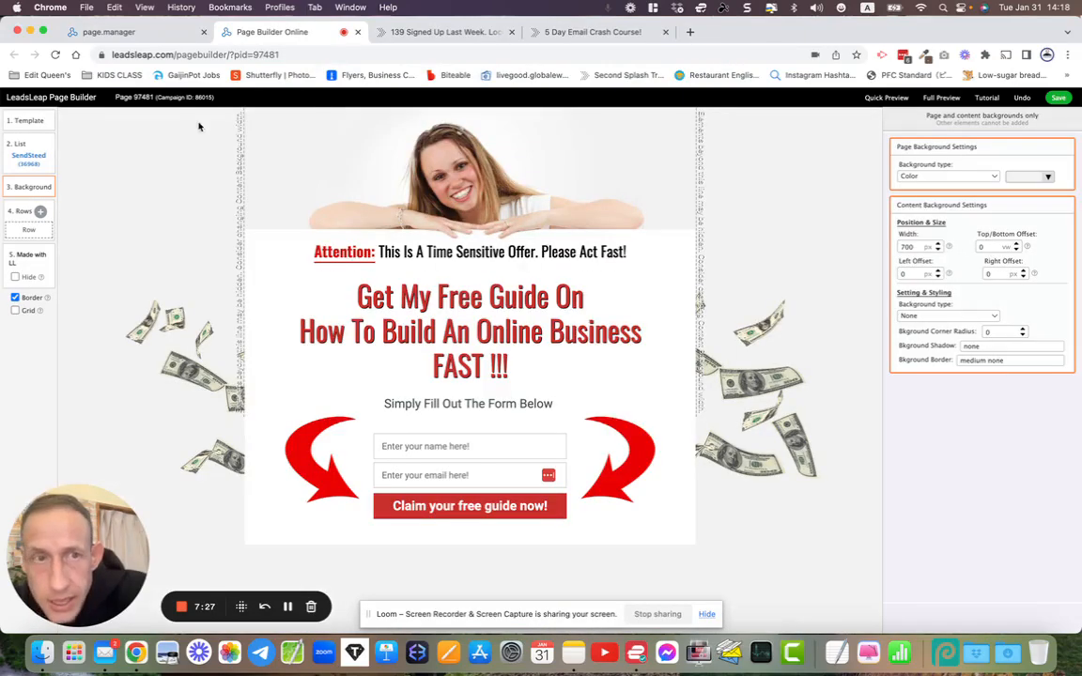
Save the landing page and check its list and redirect details in the Page Manager
left_click(1059, 99)
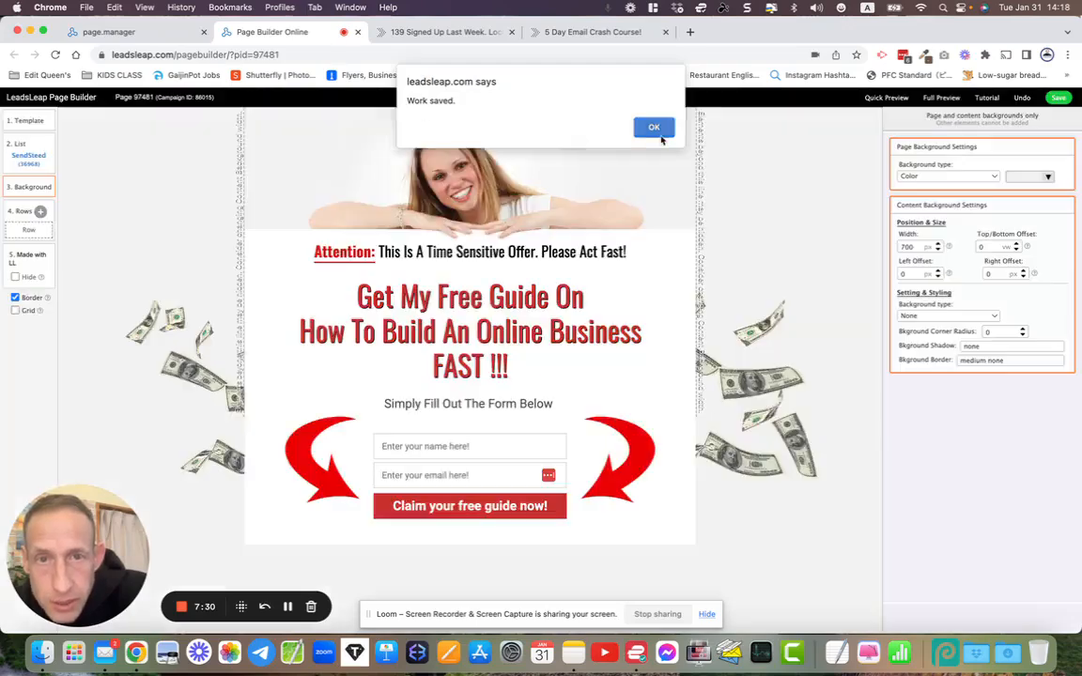
left_click(655, 130)
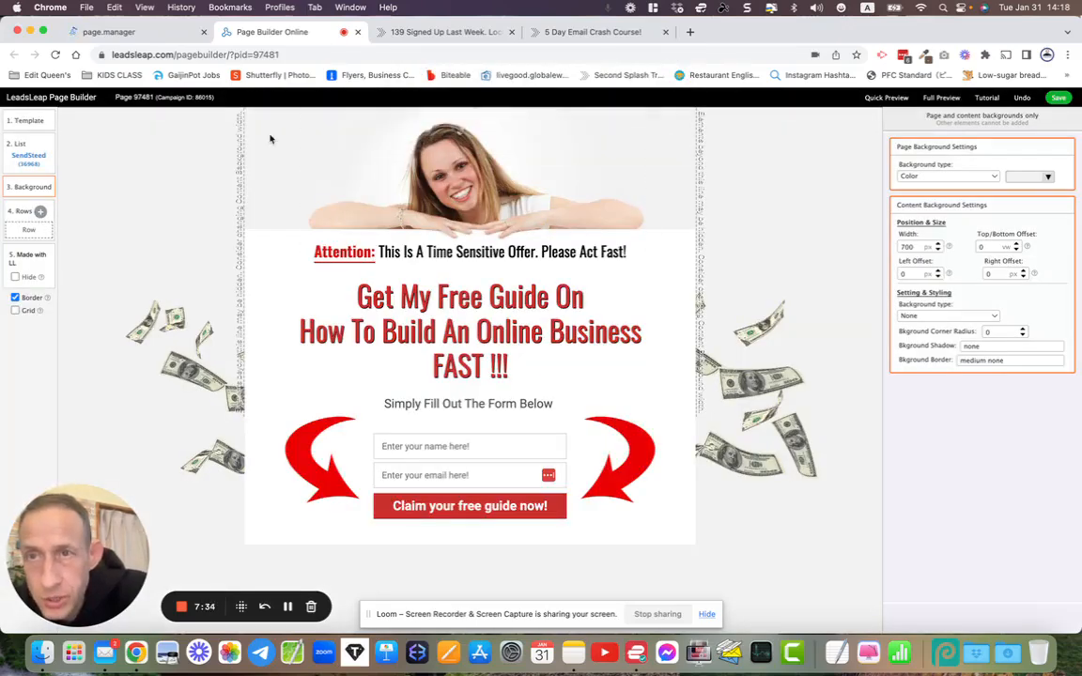
left_click(143, 35)
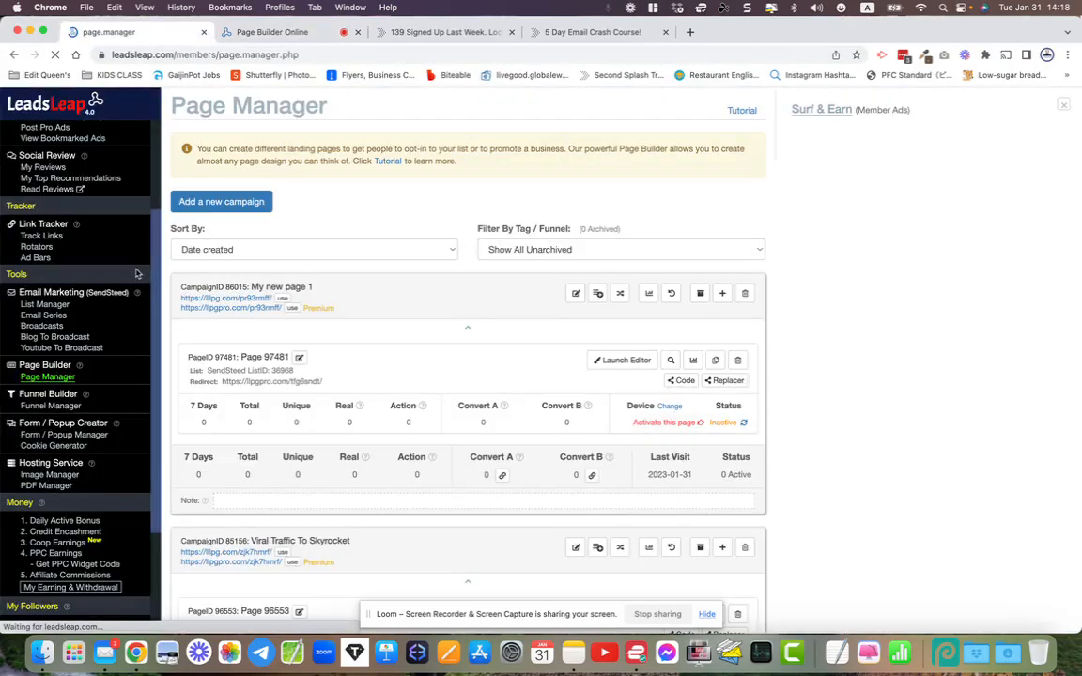
left_click(263, 34)
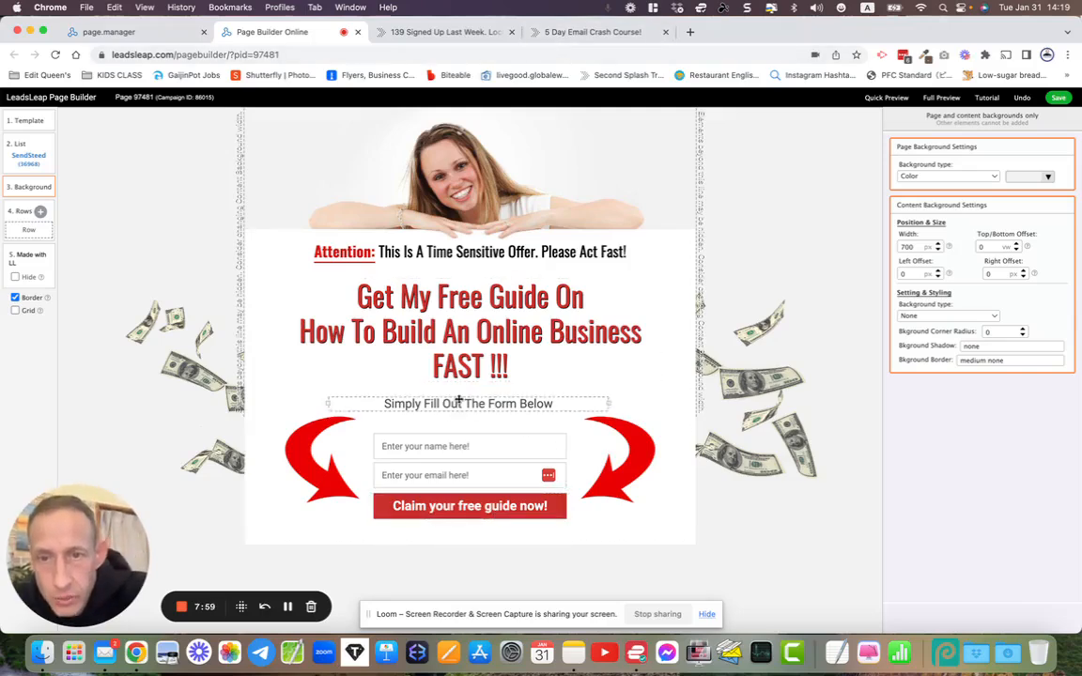
Review the 5 Day Email Crash Course page and the LiveGood page as design examples, and return to the page builder
left_click(563, 32)
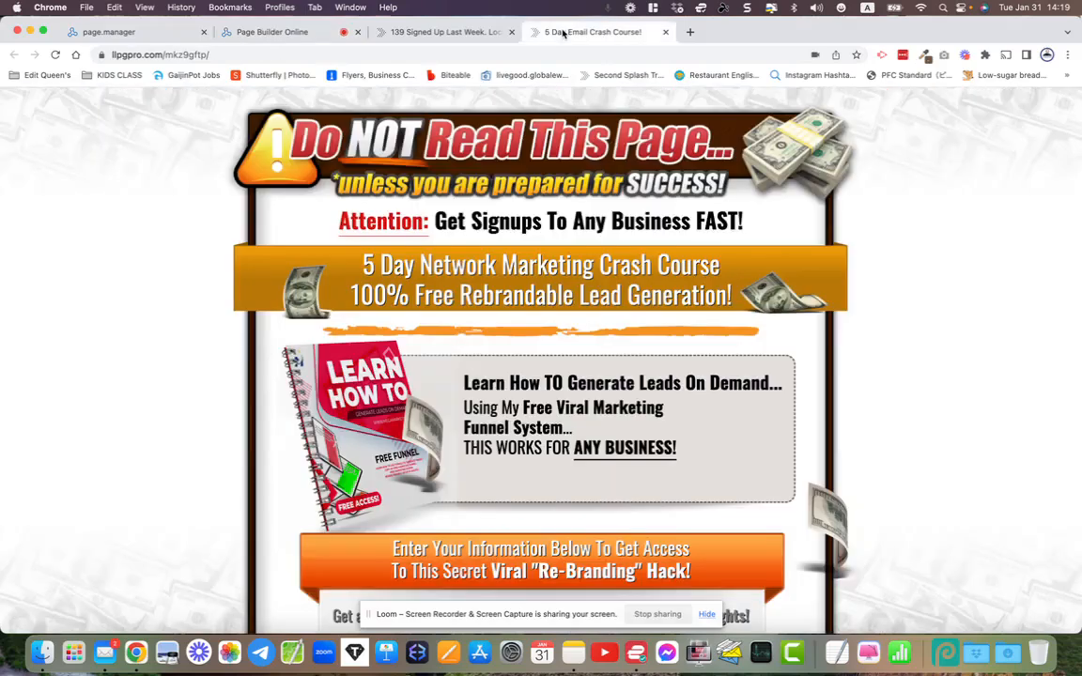
left_click(479, 34)
scroll(505, 294, "down", 10)
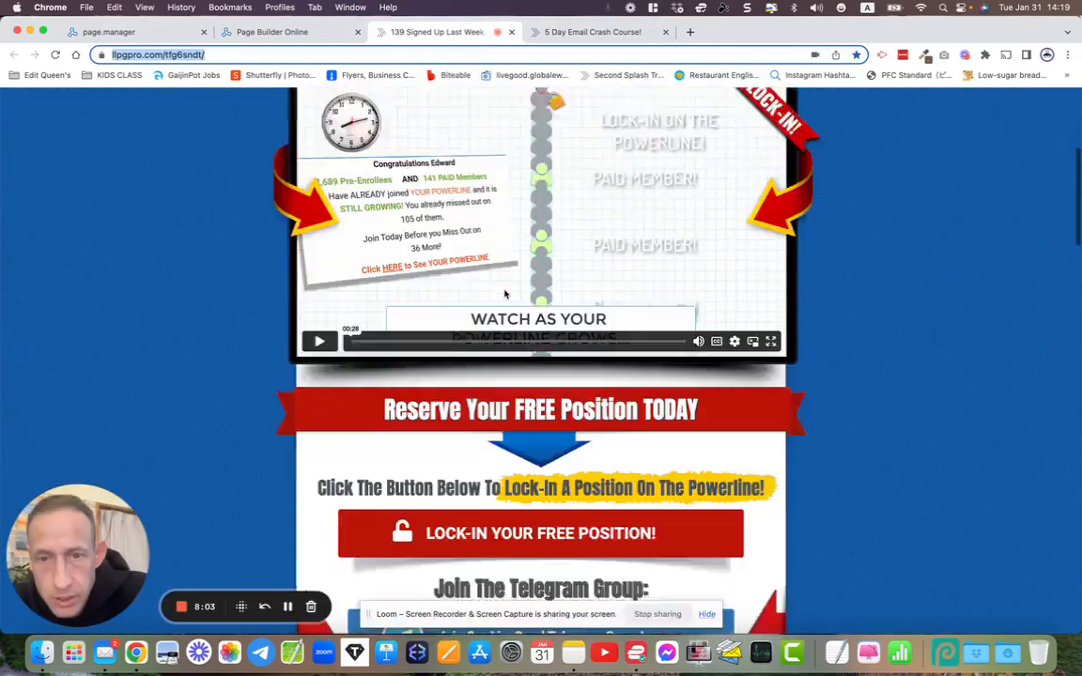
scroll(410, 188, "up", 15)
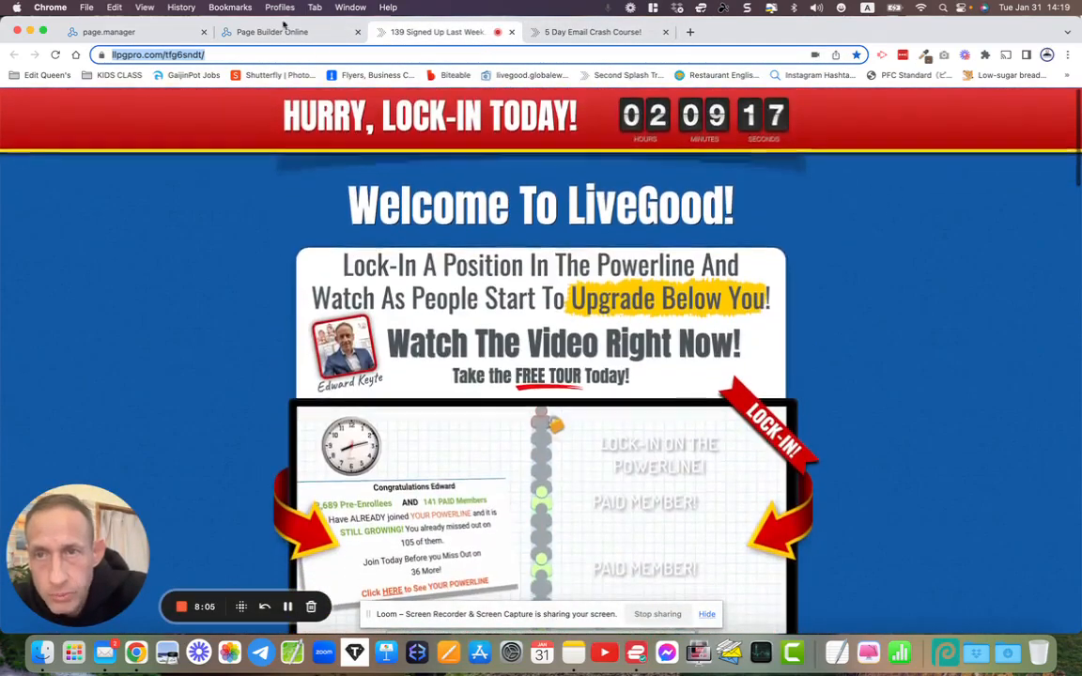
left_click(280, 34)
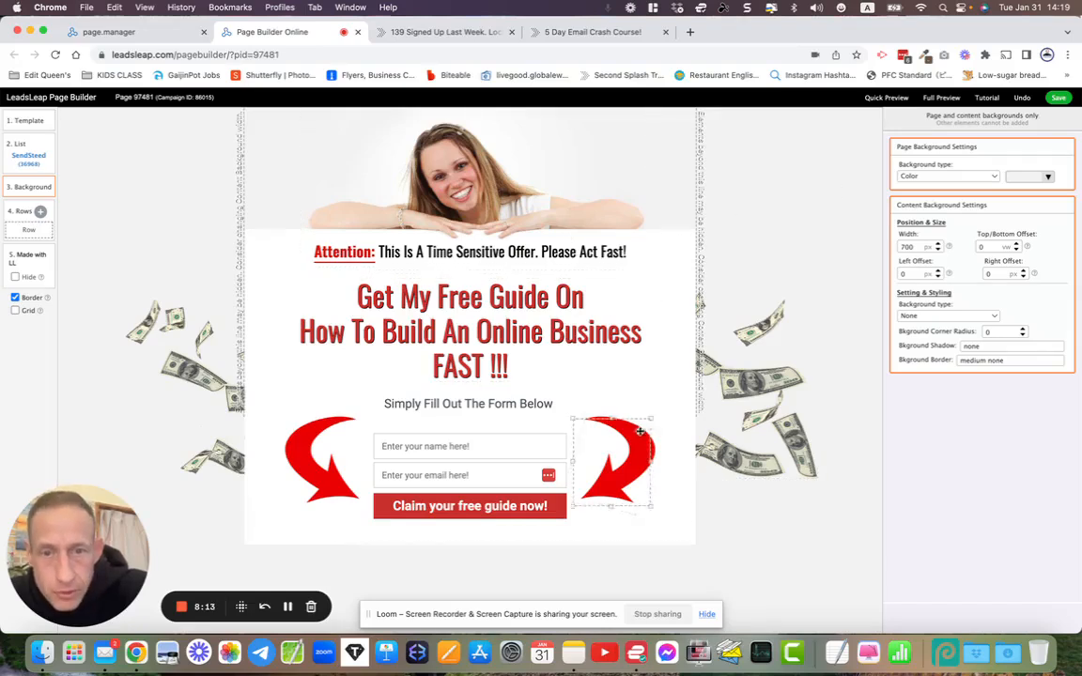
Add an image element to the row and place it beside "Simply Fill Out The Form Below", at about 15 px left and 375 px top offset
left_click(684, 422)
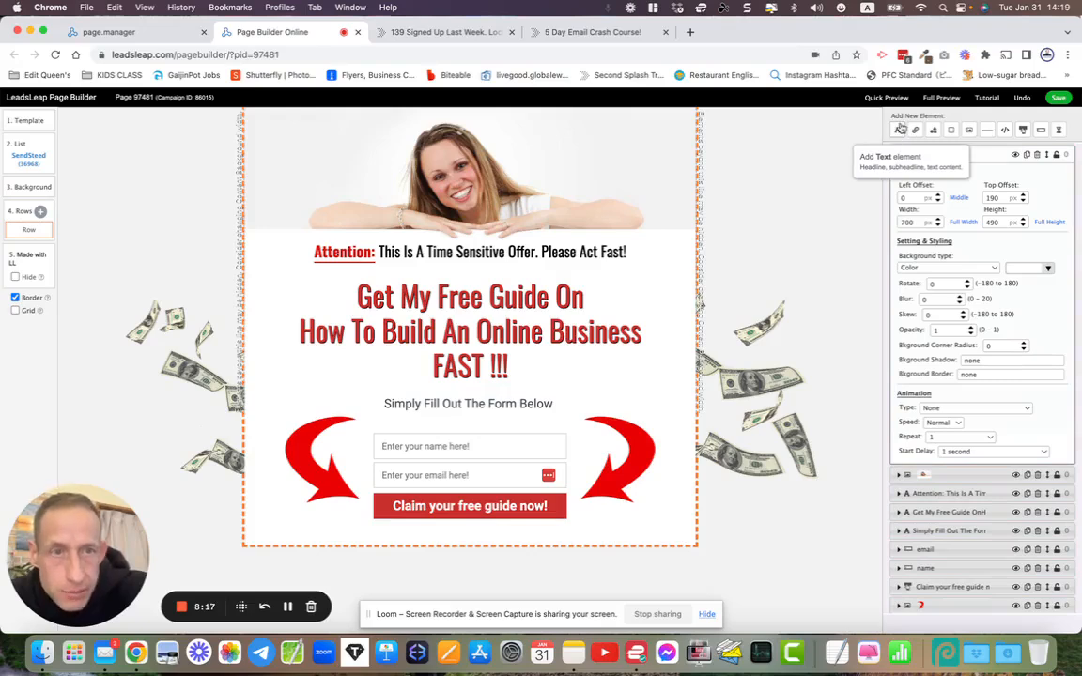
left_click(972, 132)
left_click_drag(330, 190, 301, 397)
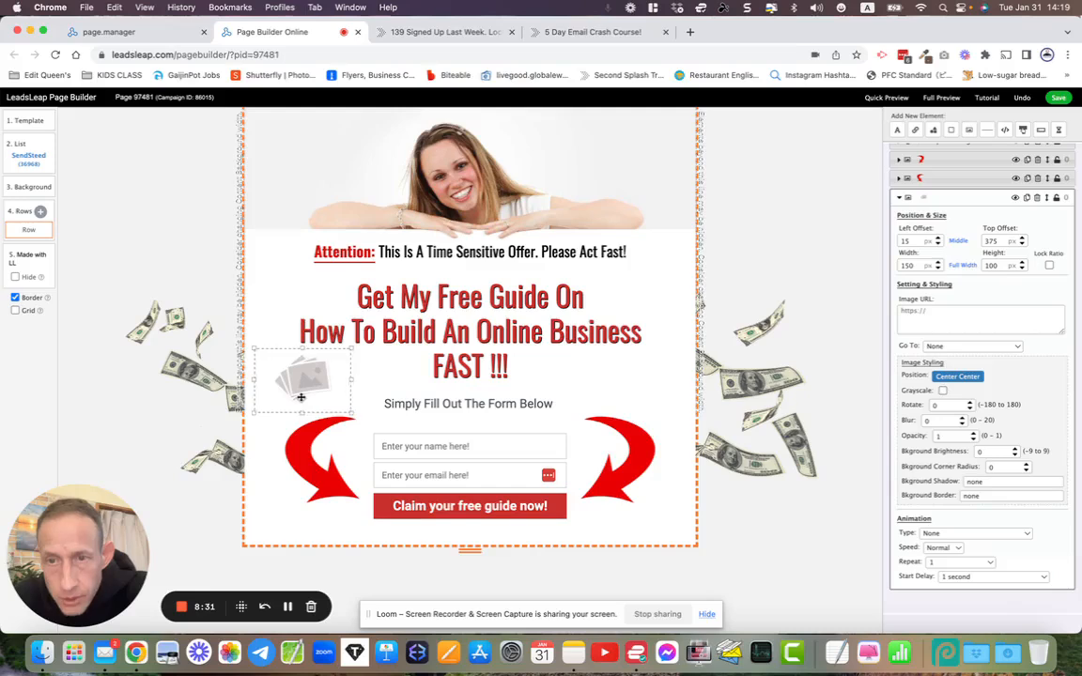
Fill the new image element with the suited man's 251 x 251 portrait from the personal gallery and resize it to 100 x 100 px
left_click(920, 314)
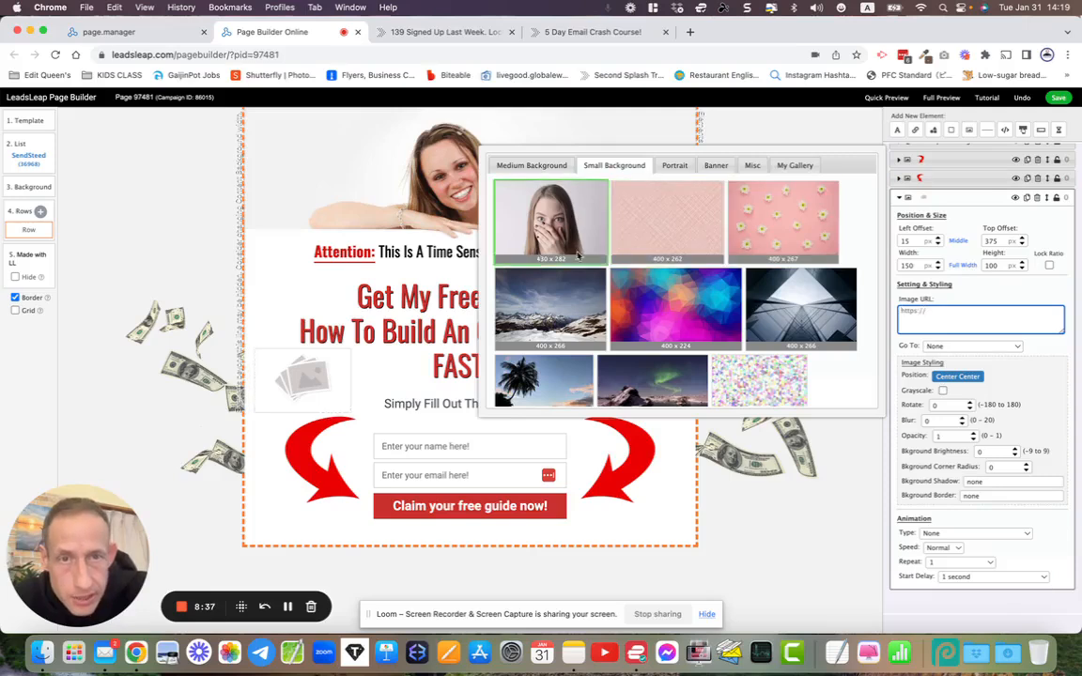
left_click(794, 167)
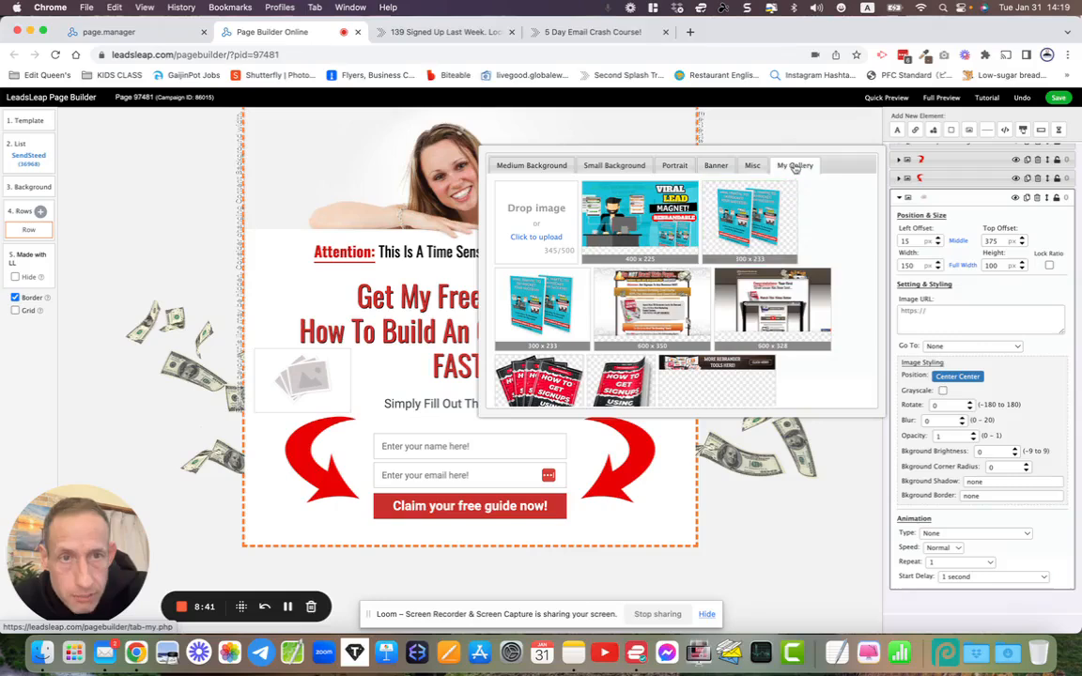
scroll(761, 297, "down", 10)
scroll(761, 297, "down", 15)
scroll(761, 297, "down", 20)
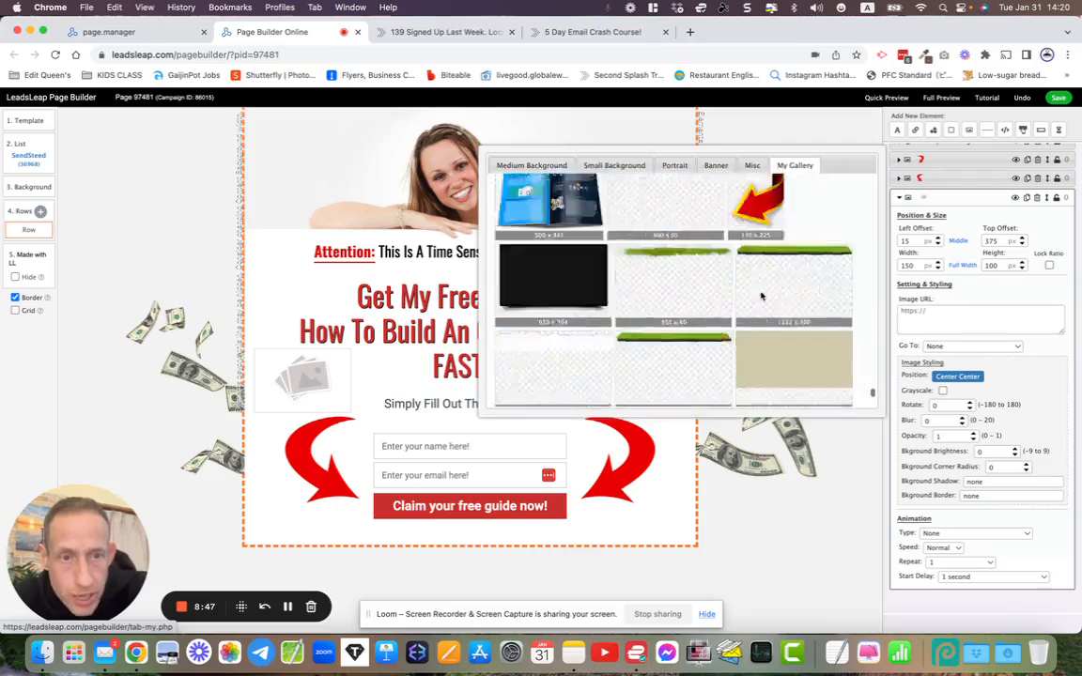
scroll(761, 296, "down", 5)
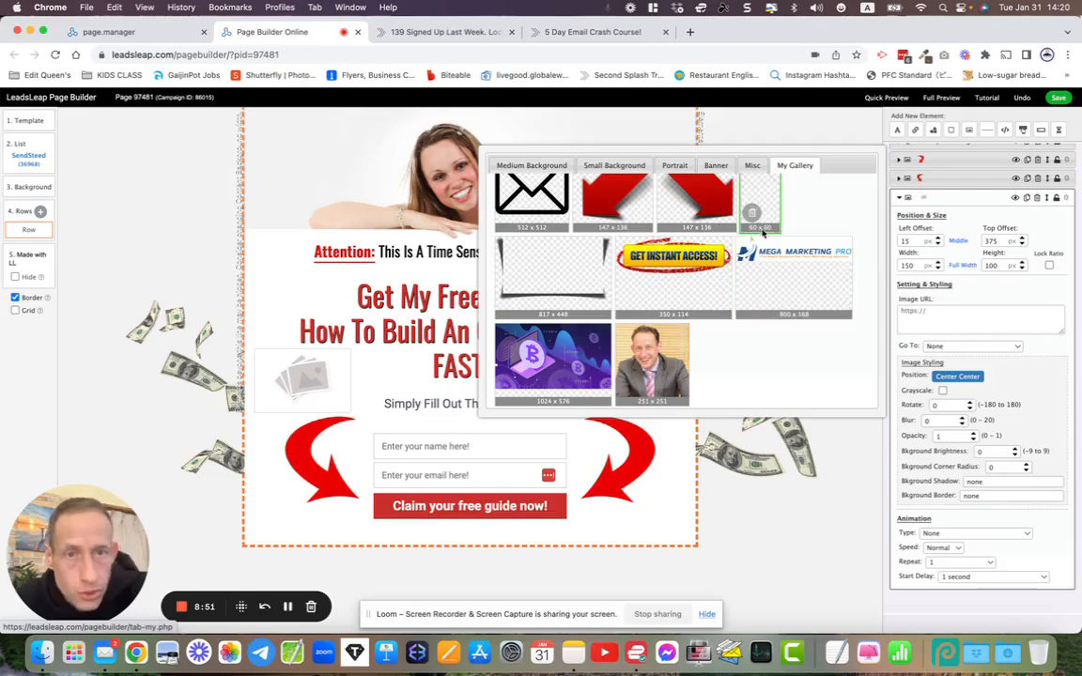
left_click(651, 351)
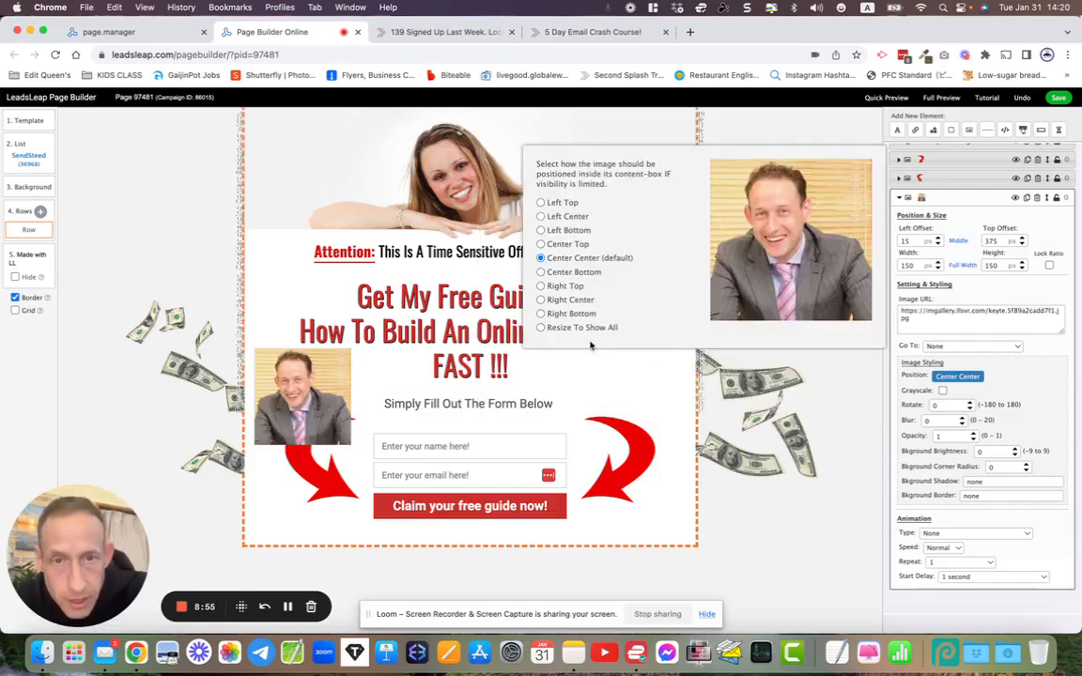
left_click(353, 434)
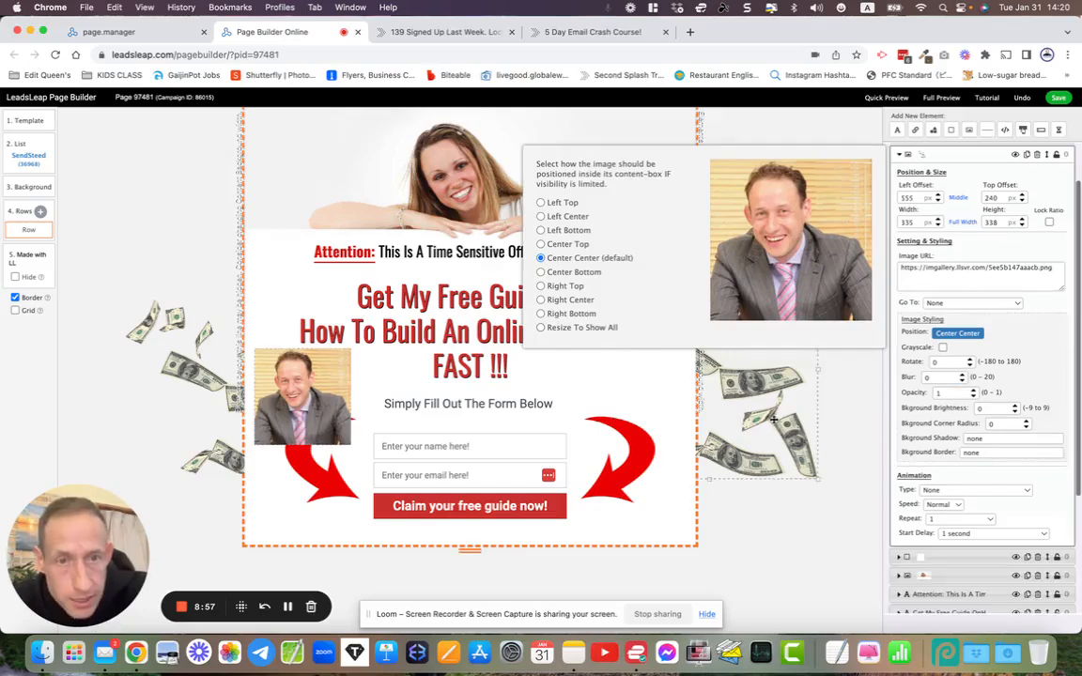
mouse_move(322, 406)
left_mouse_down()
mouse_move(419, 430)
mouse_move(310, 402)
mouse_move(311, 393)
left_mouse_up()
left_click_drag(337, 431, 294, 383)
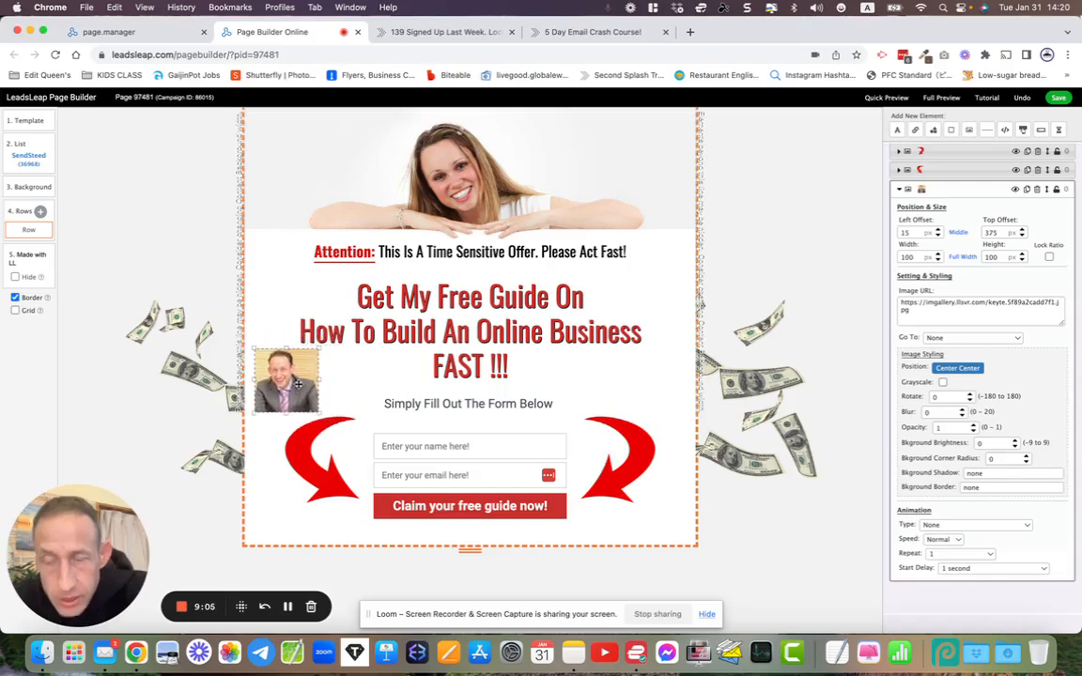
left_click(462, 455)
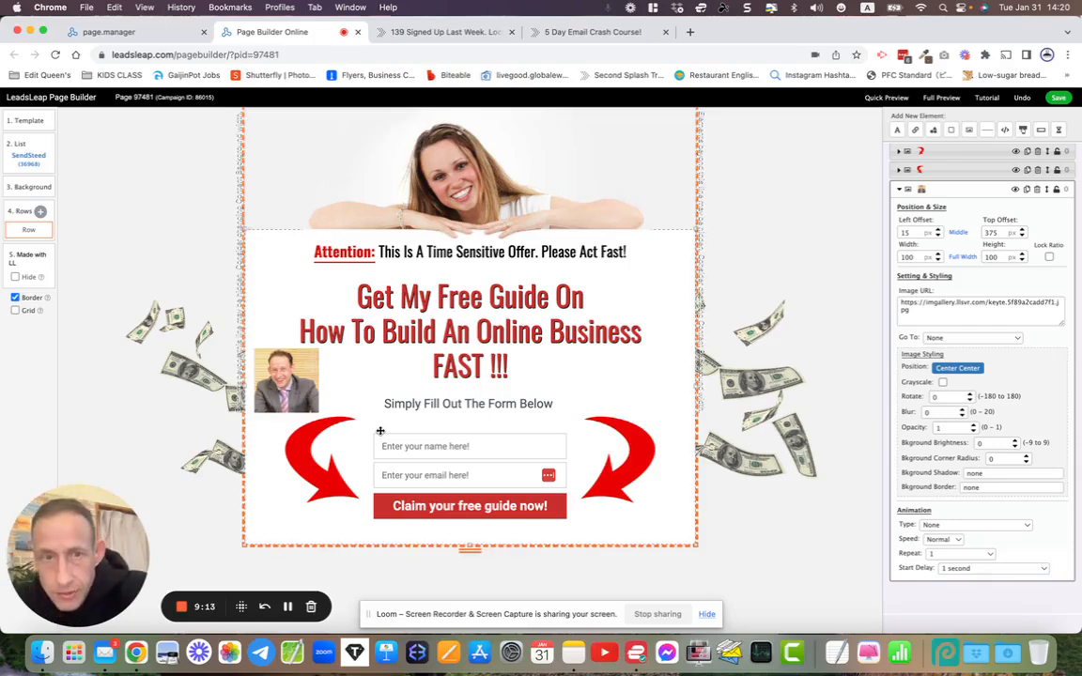
Re-break the headline into two lines, "Get My Free Guide On How To Build" and "An Online Business FAST !!!"
left_click(613, 310)
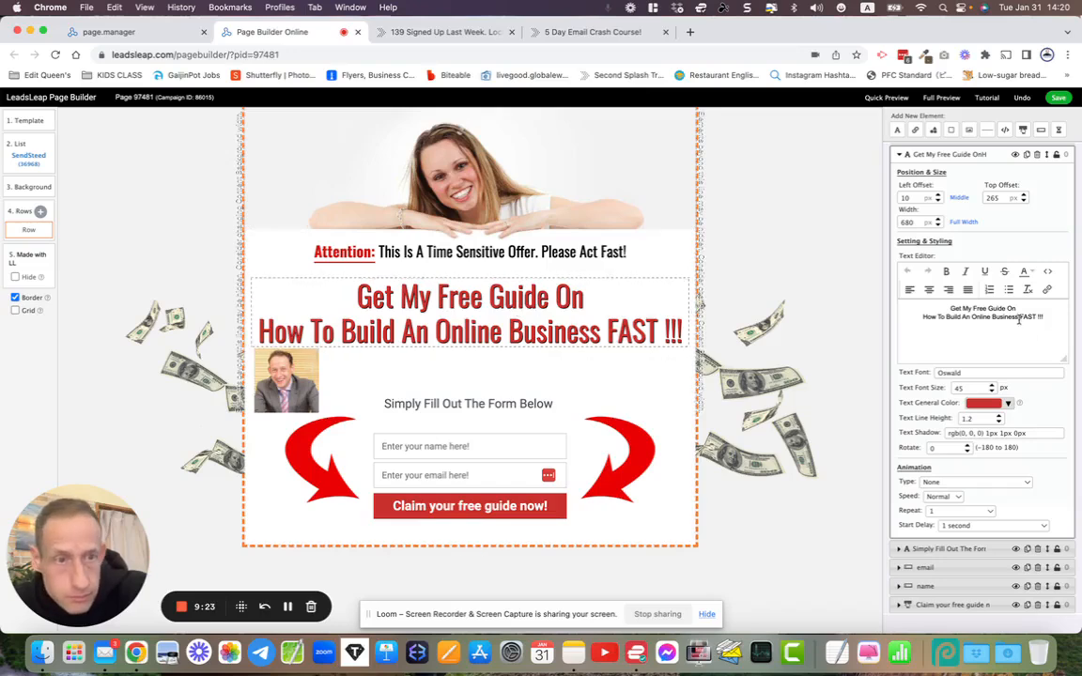
left_click(921, 317)
key("BackSpace")
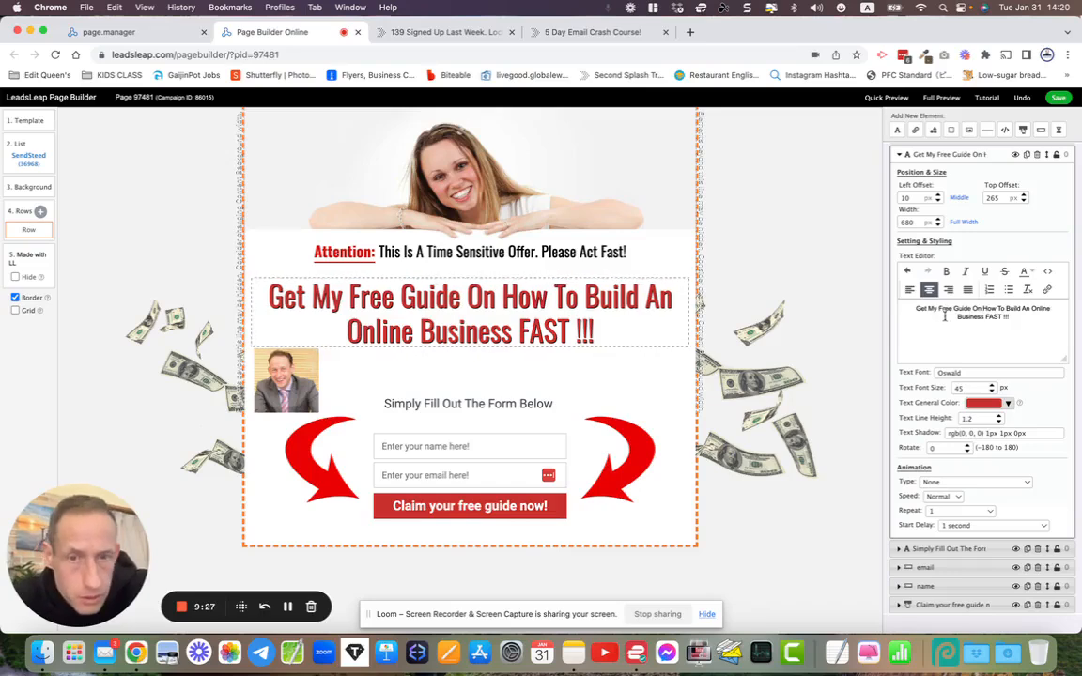
left_click(1029, 309)
key("Return")
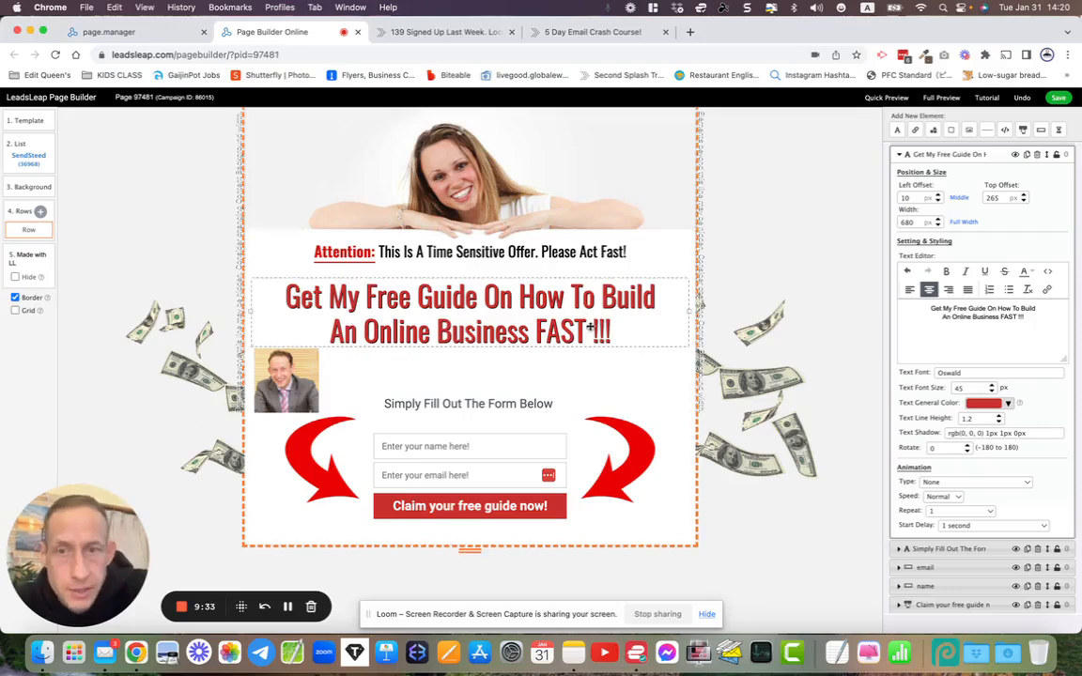
Centre the portrait under the headline at 75 x 75 px and 370 px top offset, and centre "Simply Fill Out The Form Below" at 465 px
left_click_drag(301, 363, 495, 363)
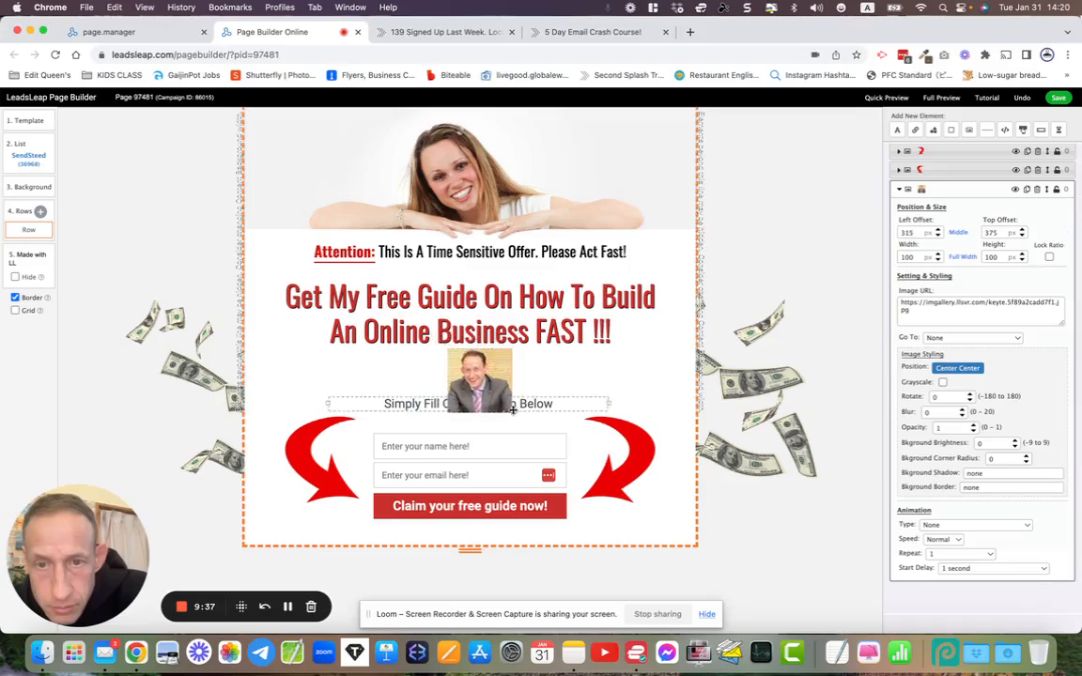
left_click_drag(507, 408, 481, 377)
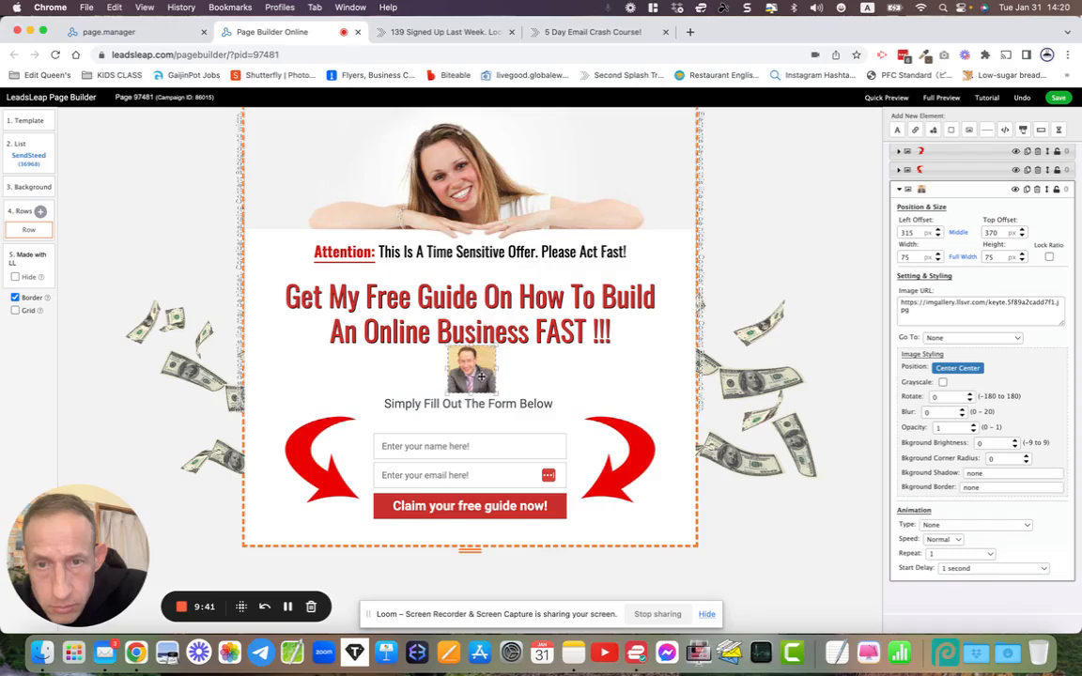
left_click(958, 233)
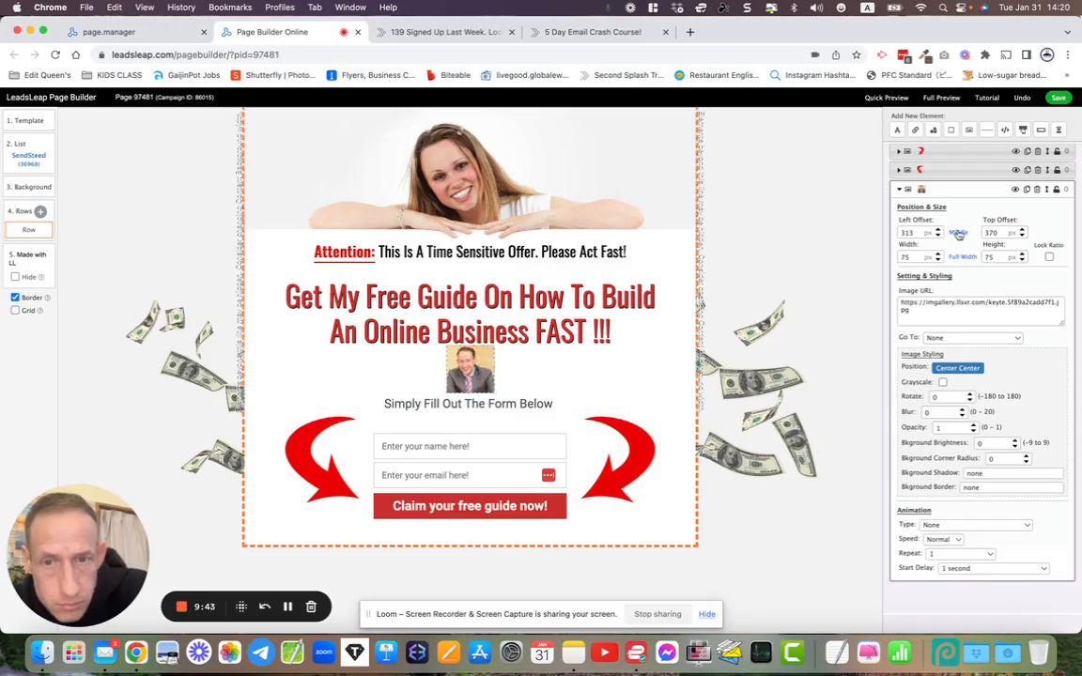
mouse_move(553, 396)
left_mouse_down()
mouse_move(541, 413)
mouse_move(554, 411)
left_mouse_up()
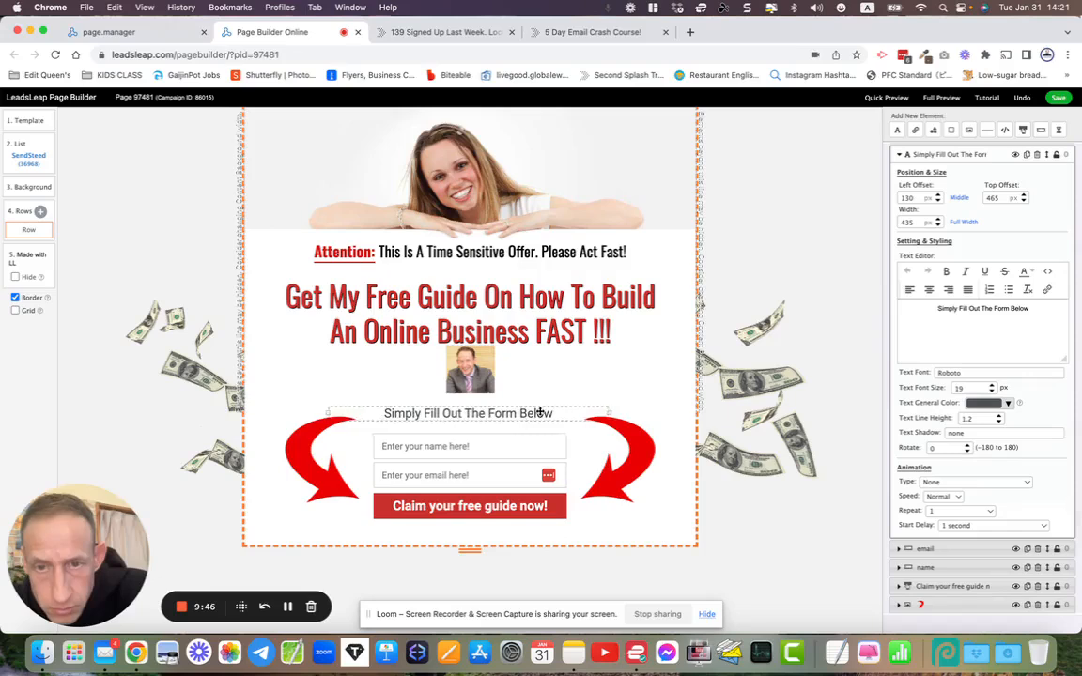
left_click(959, 198)
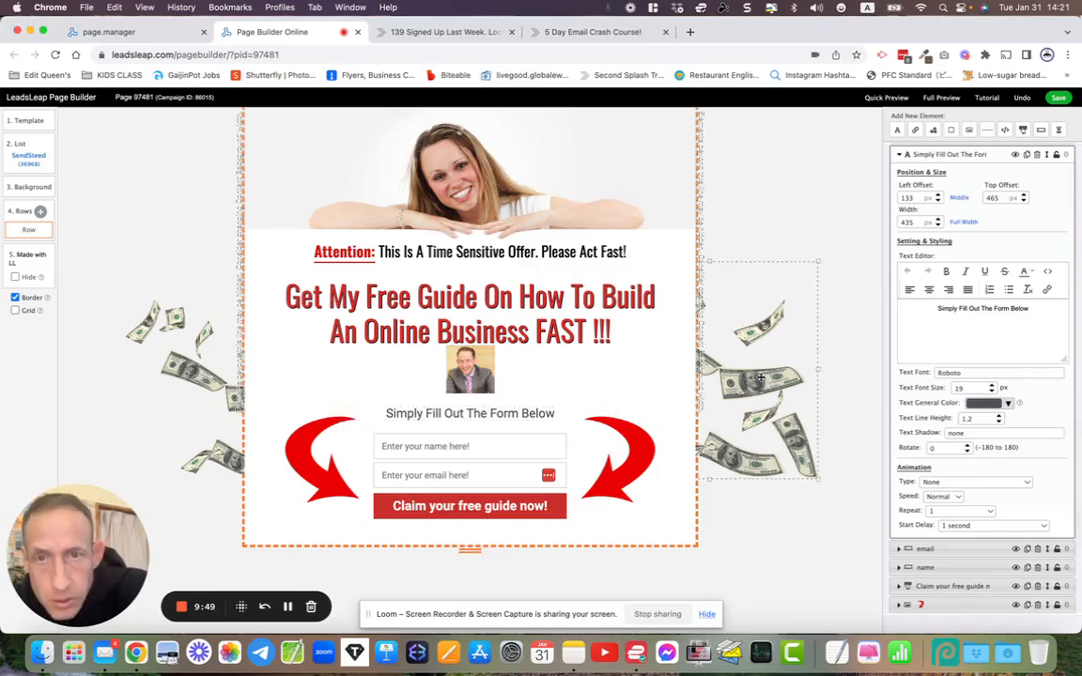
Replace the header photo of the woman with the 800 x 250 banner image of a man pointing a banana
left_click_drag(452, 183, 398, 171)
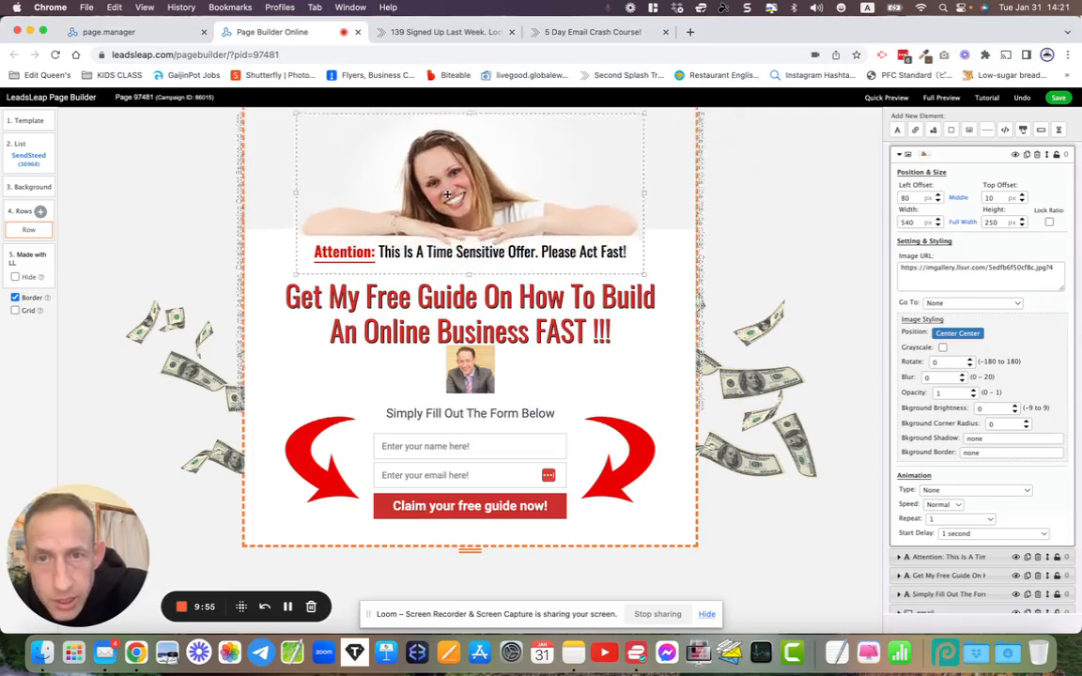
left_click(939, 269)
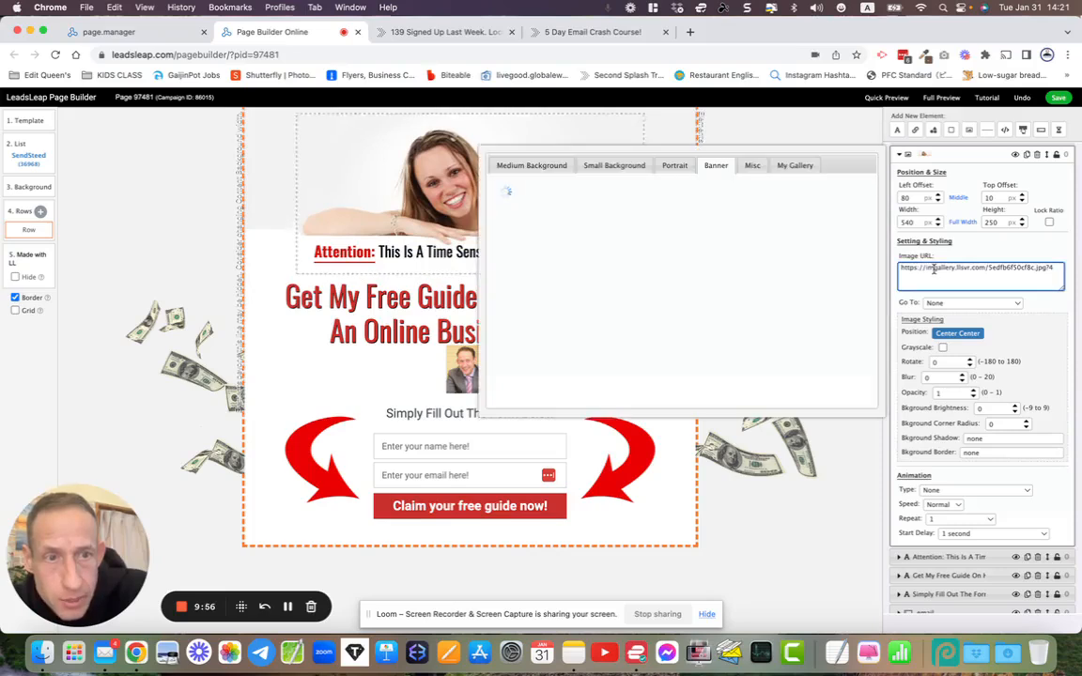
left_click(792, 168)
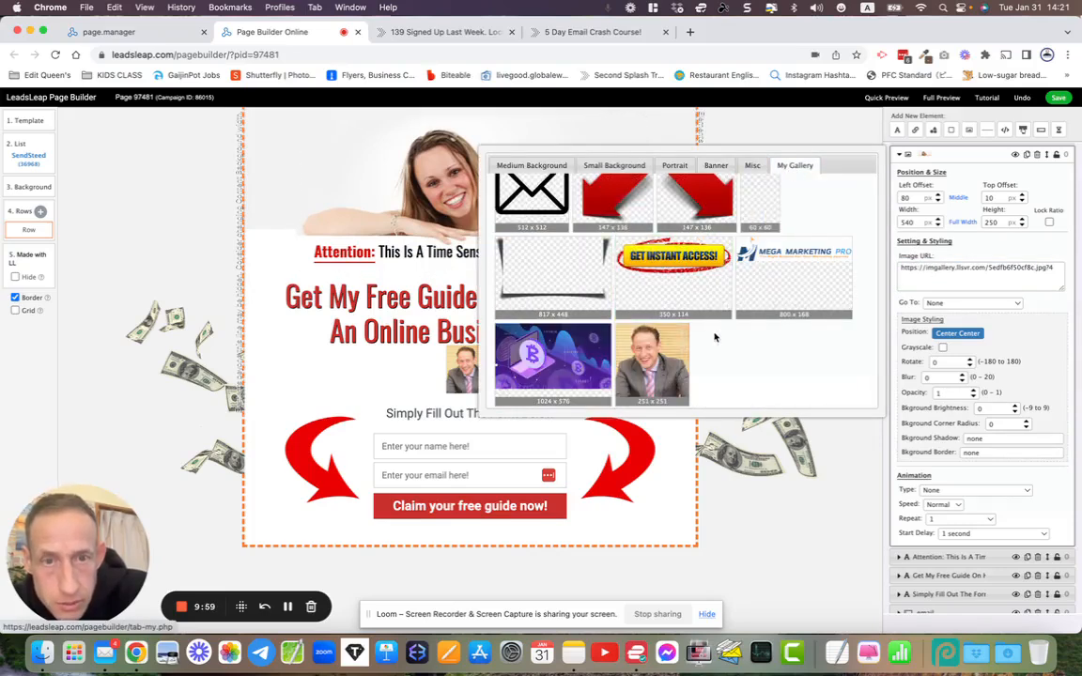
scroll(714, 337, "up", 10)
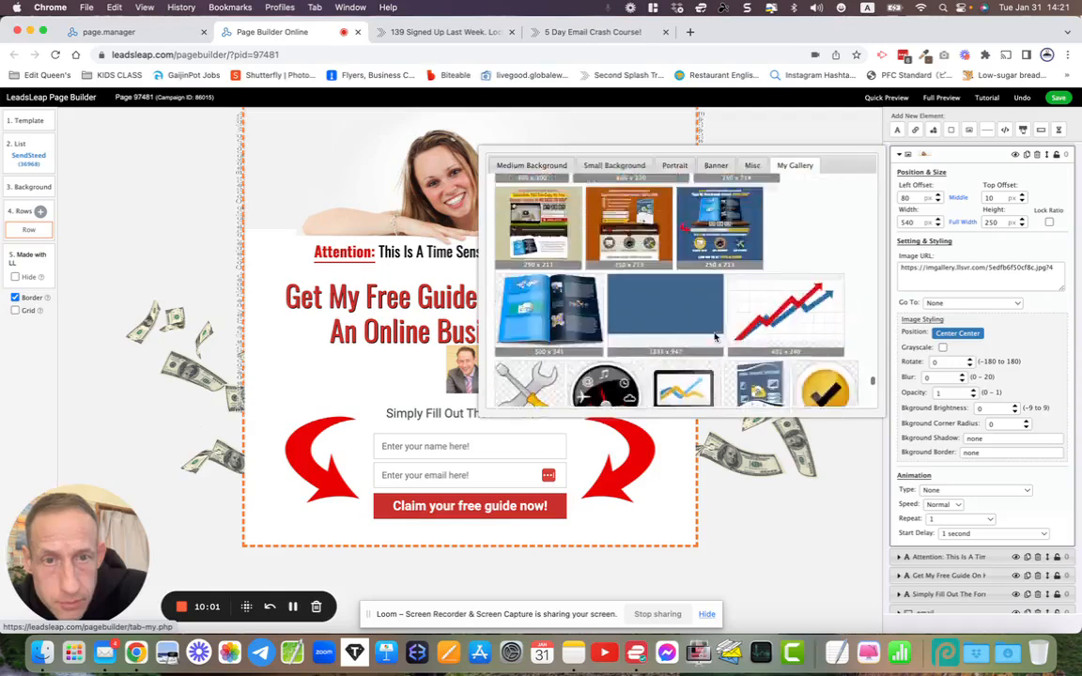
left_click(716, 167)
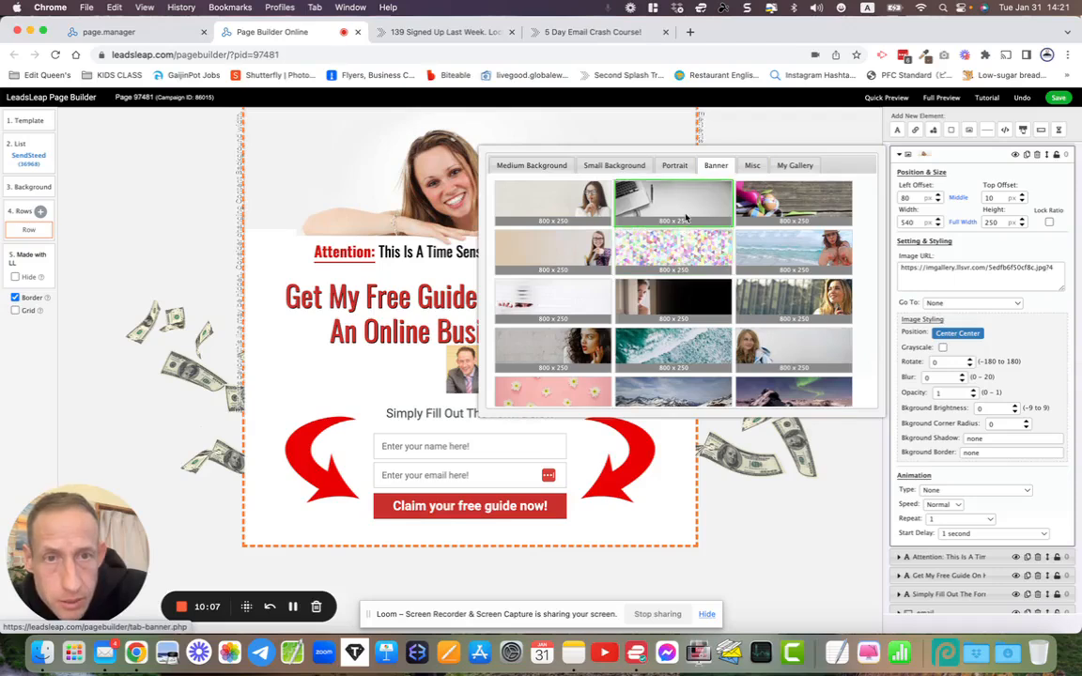
scroll(686, 219, "down", 4)
scroll(686, 218, "down", 5)
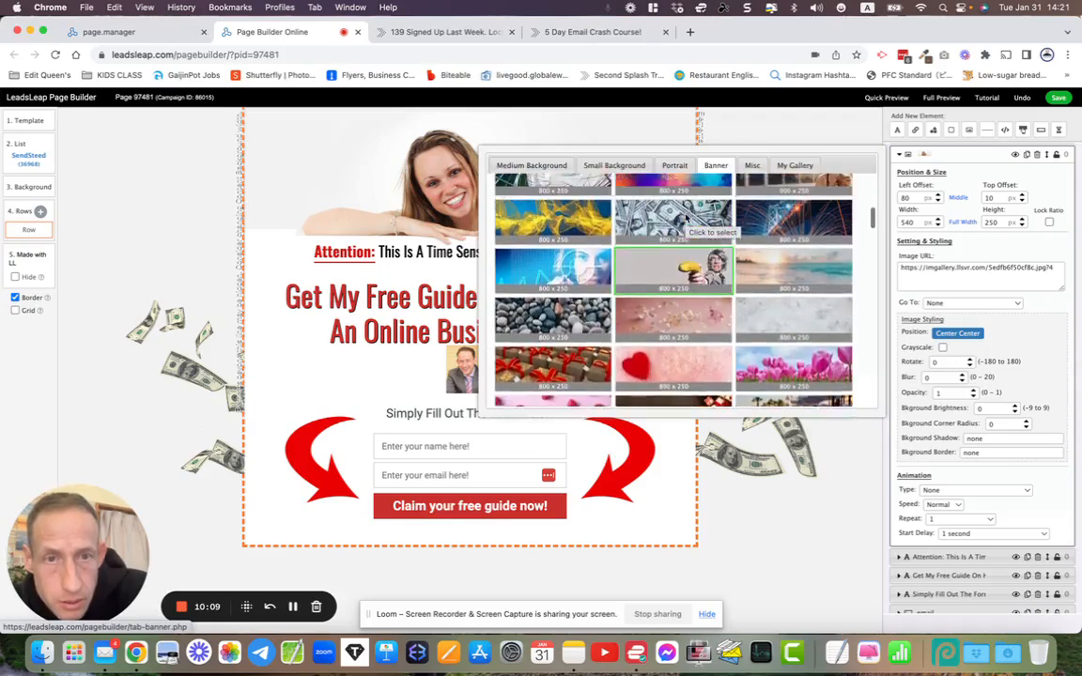
left_click(688, 212)
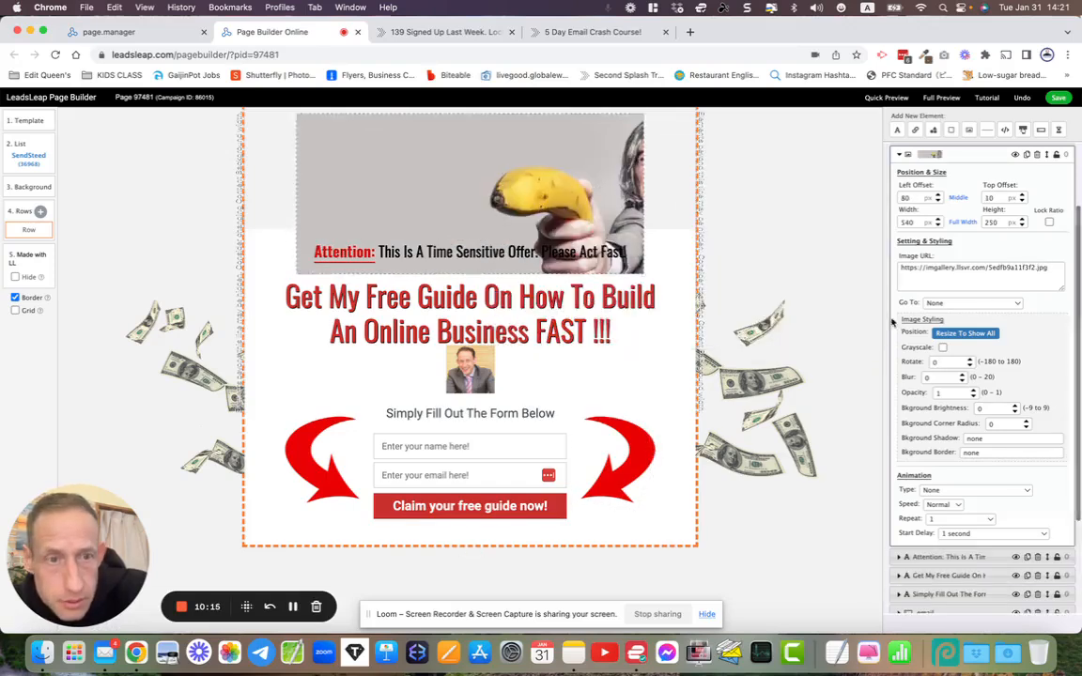
Set the banner image's position inside its content box to Resize To Show All
left_click(956, 337)
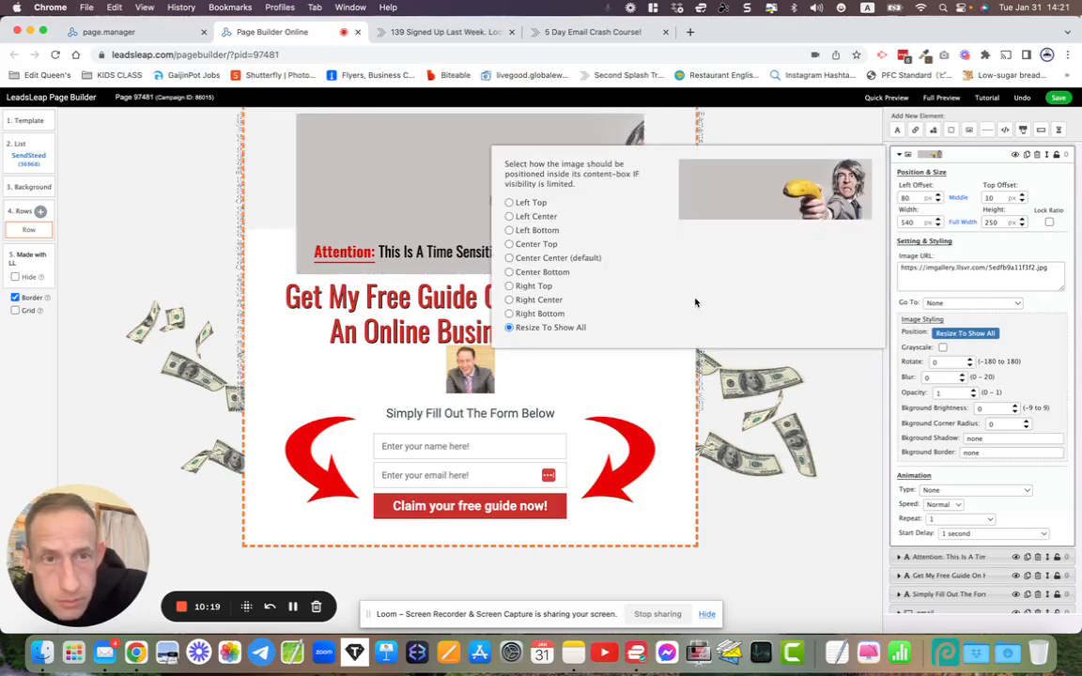
left_click(510, 258)
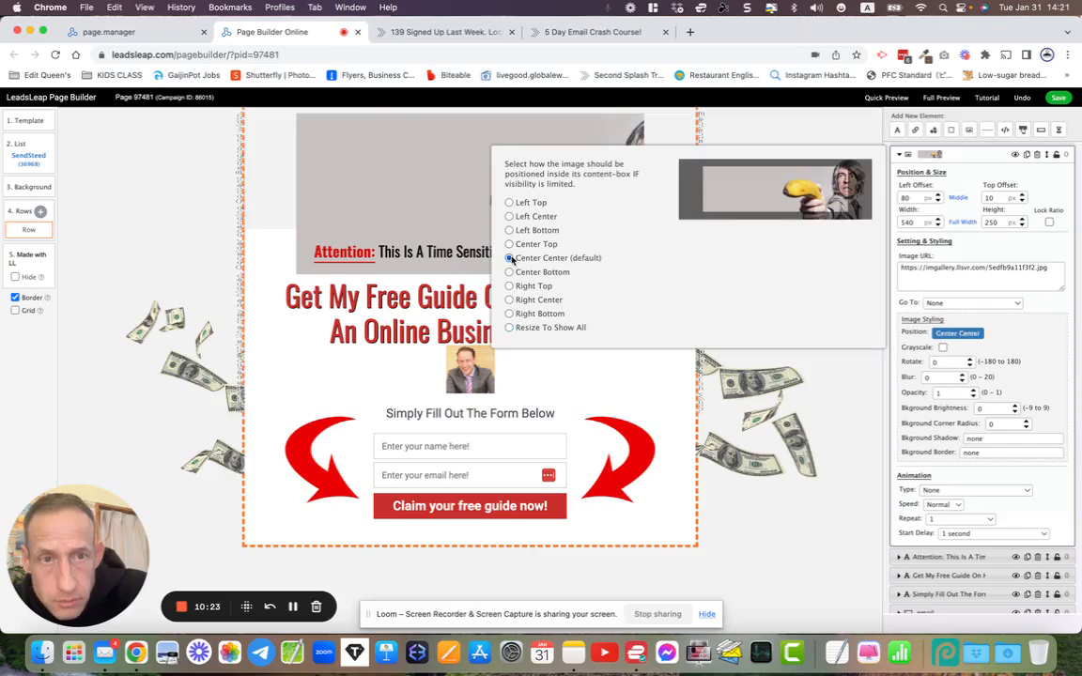
left_click(509, 328)
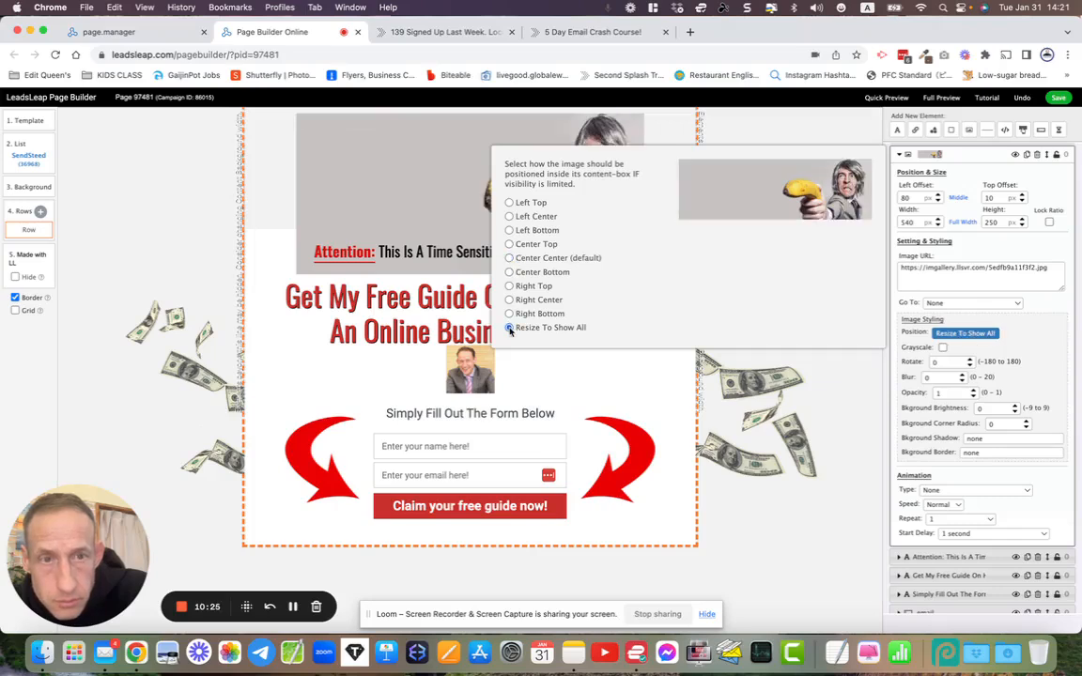
left_click(834, 381)
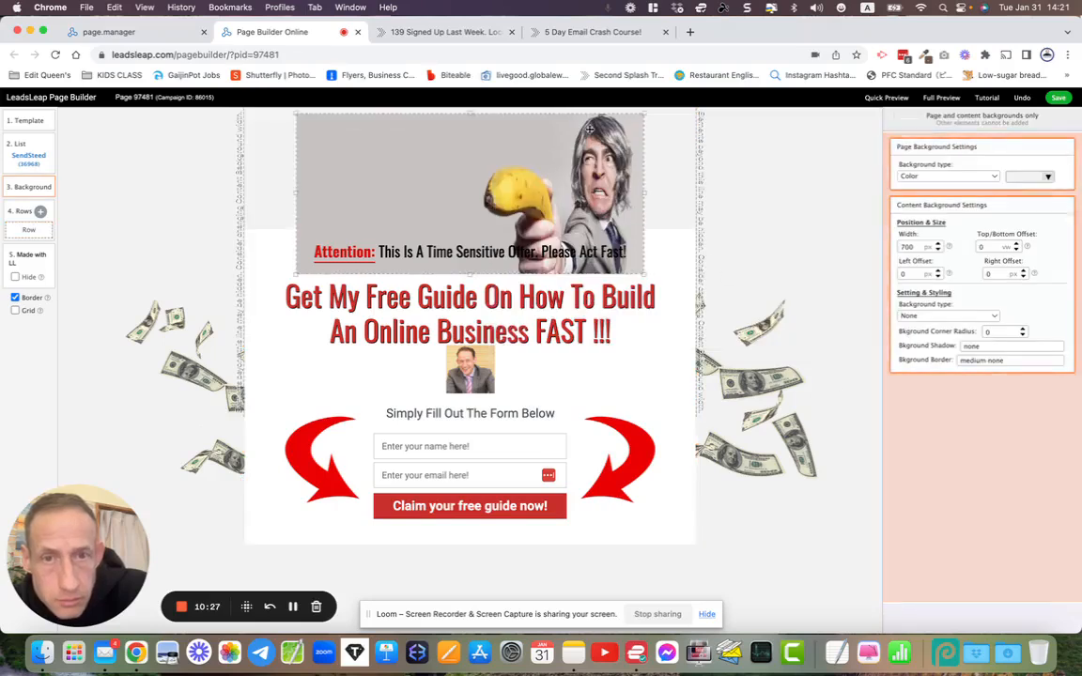
Fit the banner to full width, 190 px high at 0 px top offset, and move the headline up to 245 px top offset
left_click(510, 229)
left_click_drag(470, 275, 491, 193)
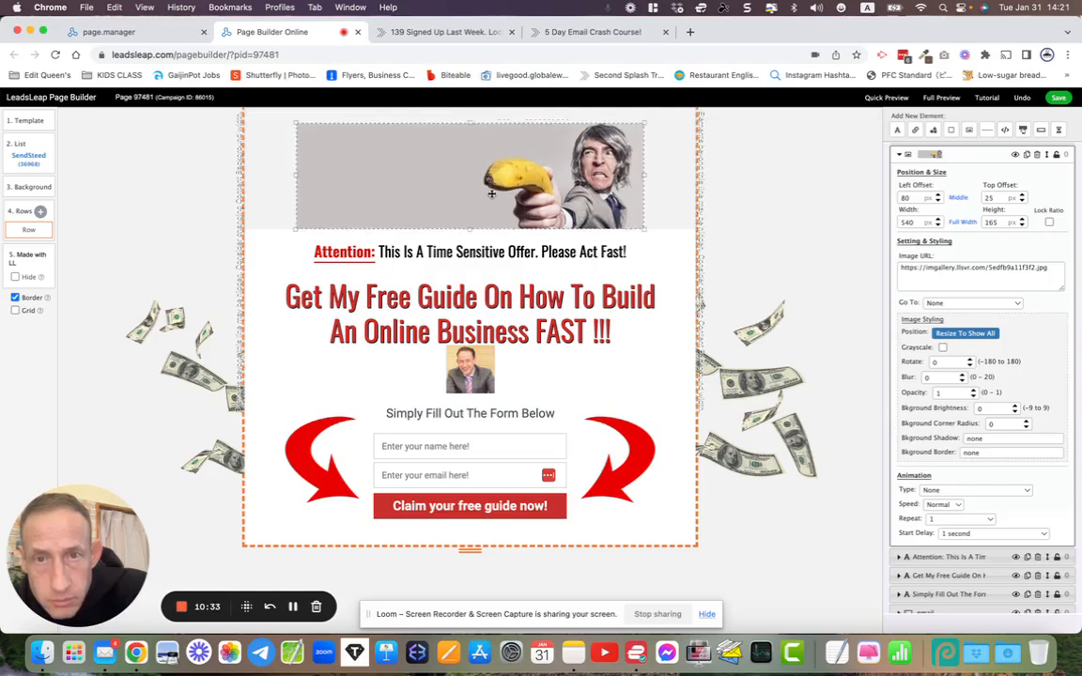
left_click(961, 222)
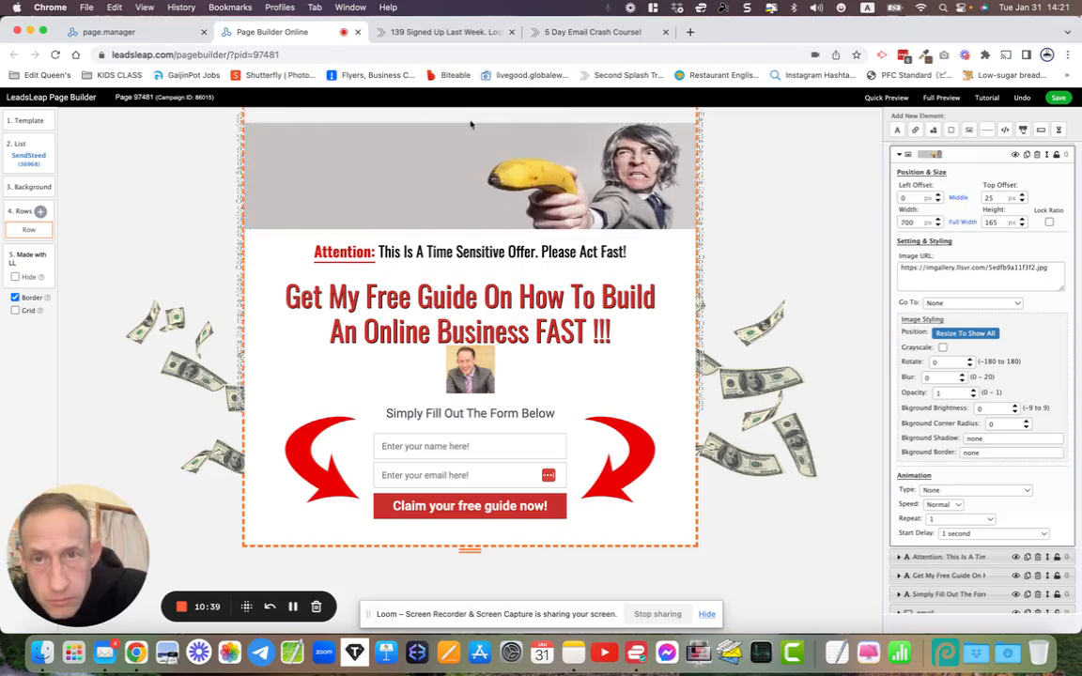
left_click_drag(468, 125, 470, 108)
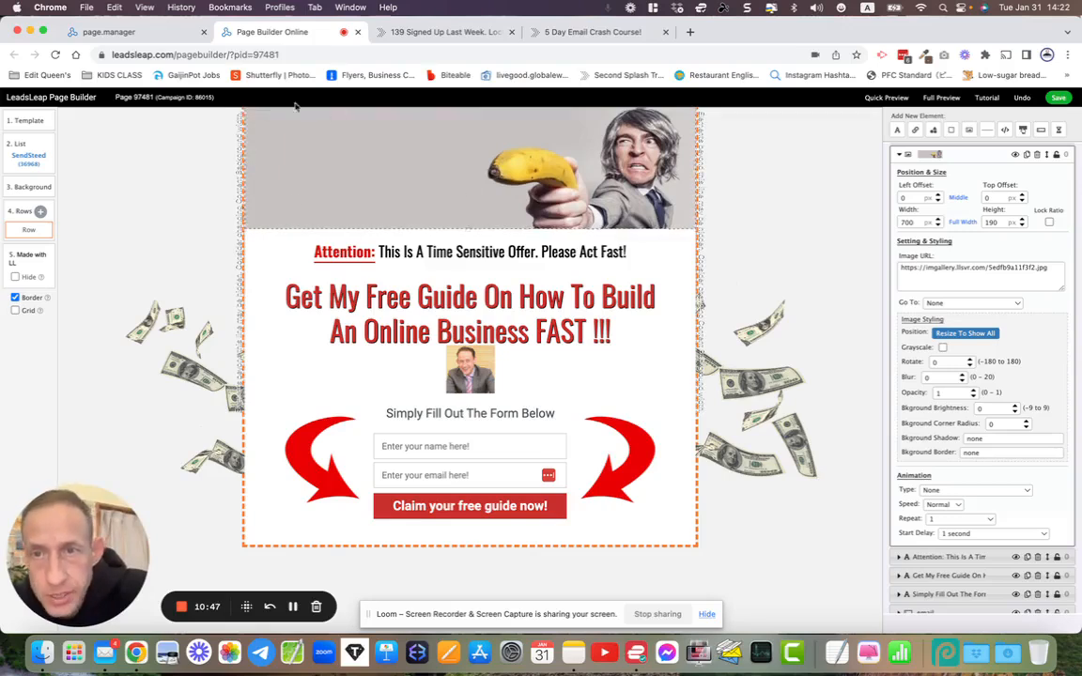
mouse_move(427, 299)
left_mouse_down()
mouse_move(432, 176)
mouse_move(390, 167)
mouse_move(414, 148)
mouse_move(432, 300)
left_mouse_up()
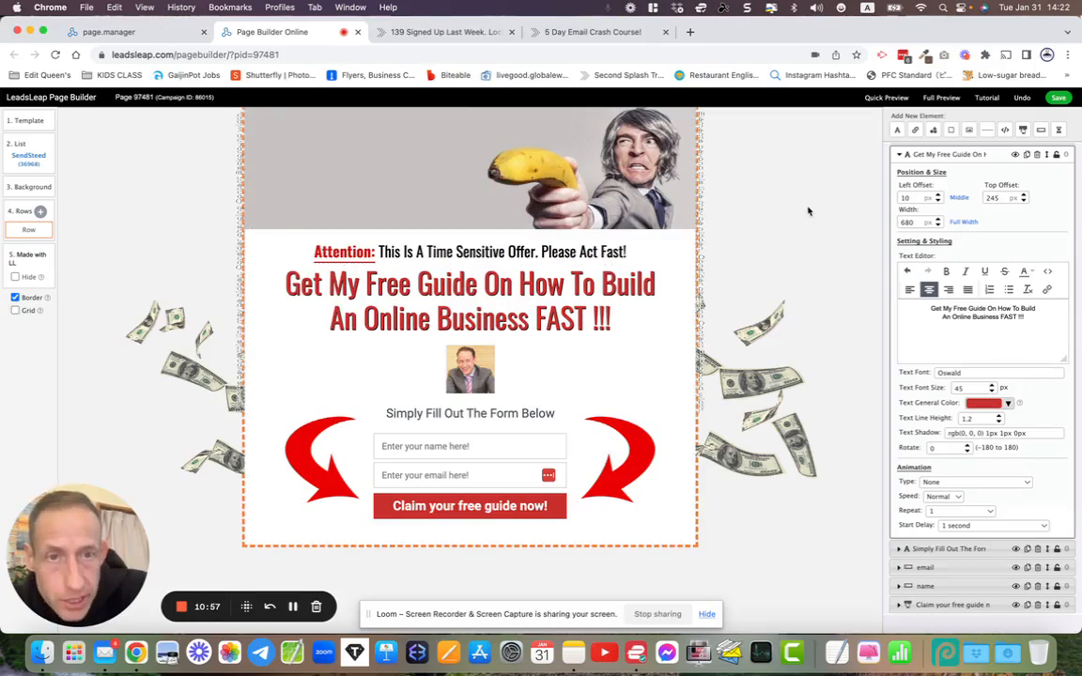
Change the page background type to Image/Video and use the large 1920 x 955 desk photo with coffee and a phone
left_click(729, 195)
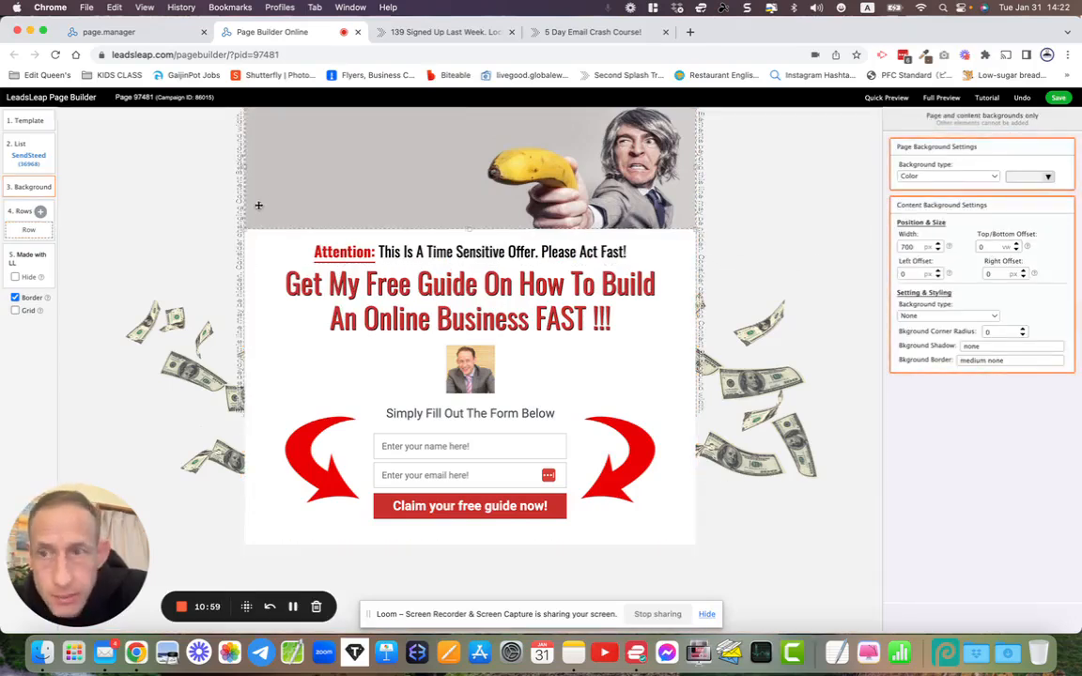
left_click(930, 176)
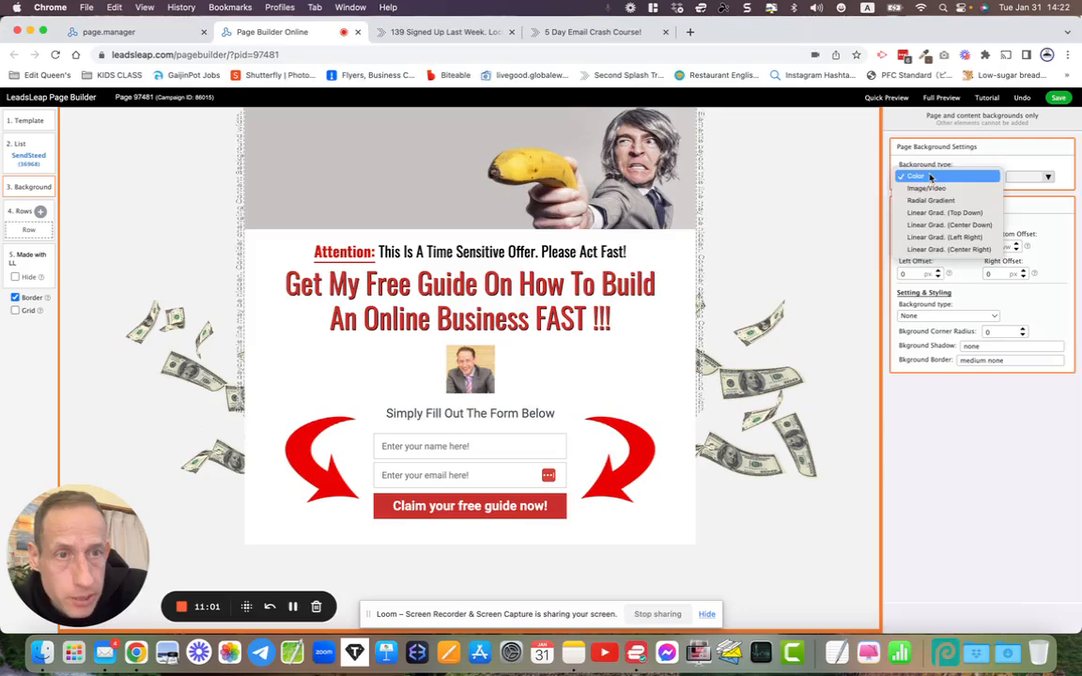
left_click(933, 188)
left_click(939, 210)
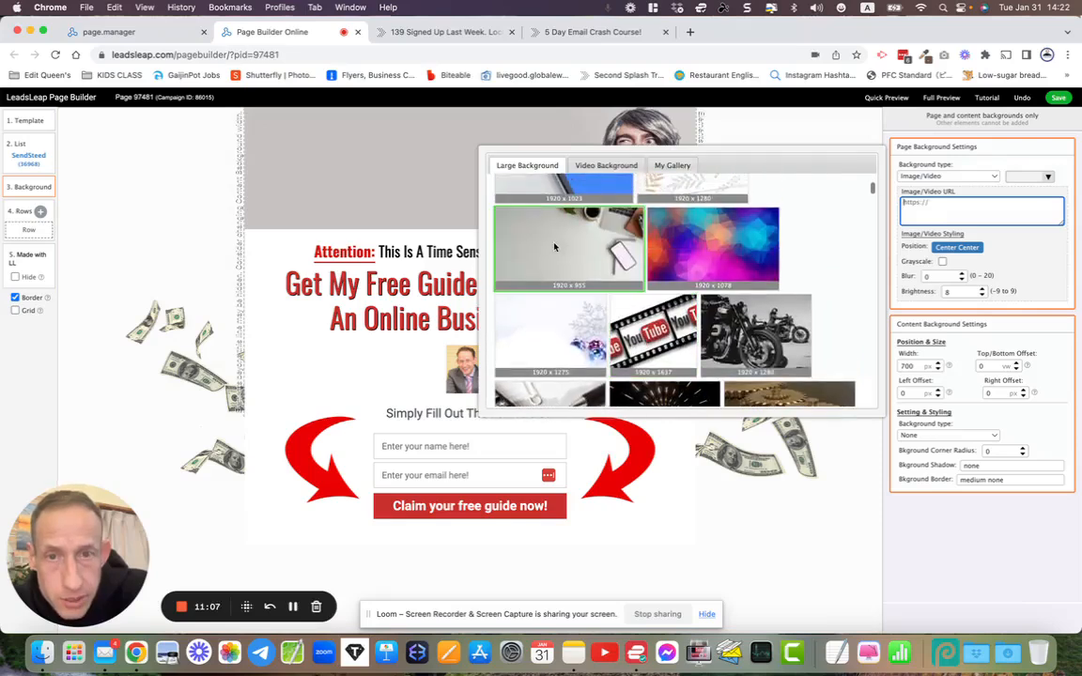
left_click(498, 217)
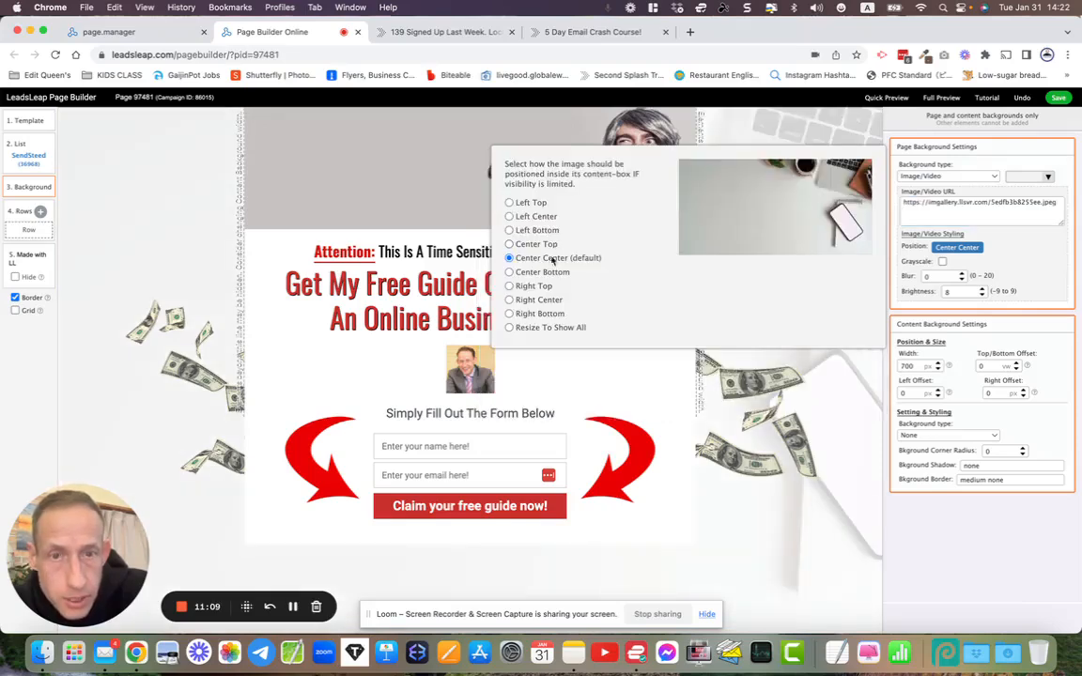
Try Resize To Show All on the page background image, restore Center Center, and set its brightness to 6
left_click(509, 328)
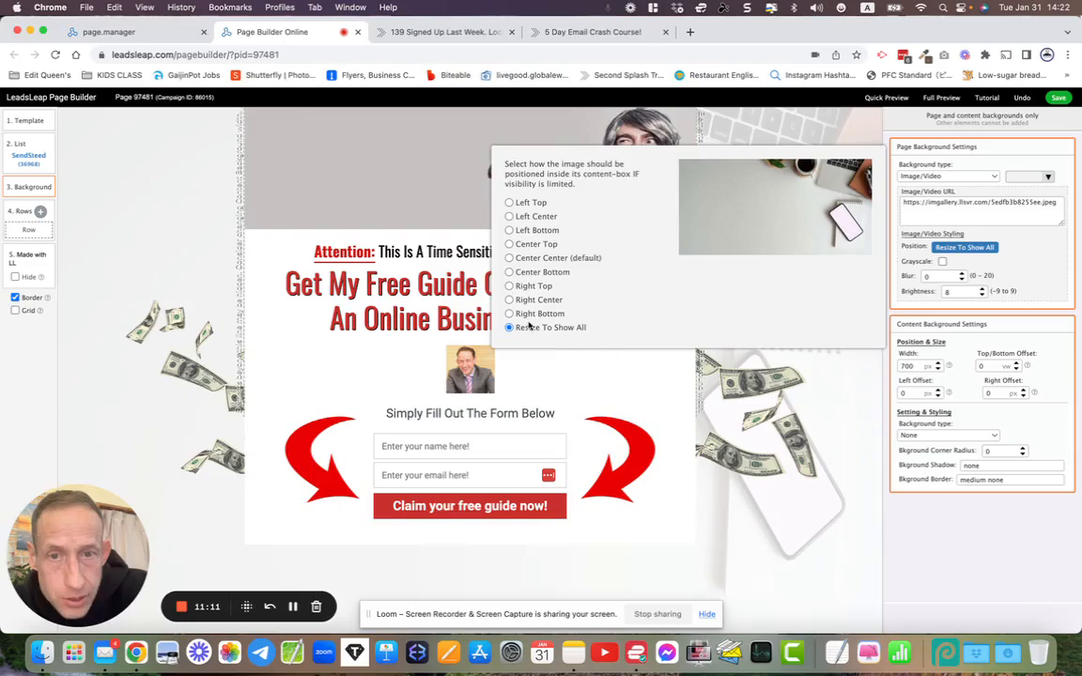
left_click(509, 257)
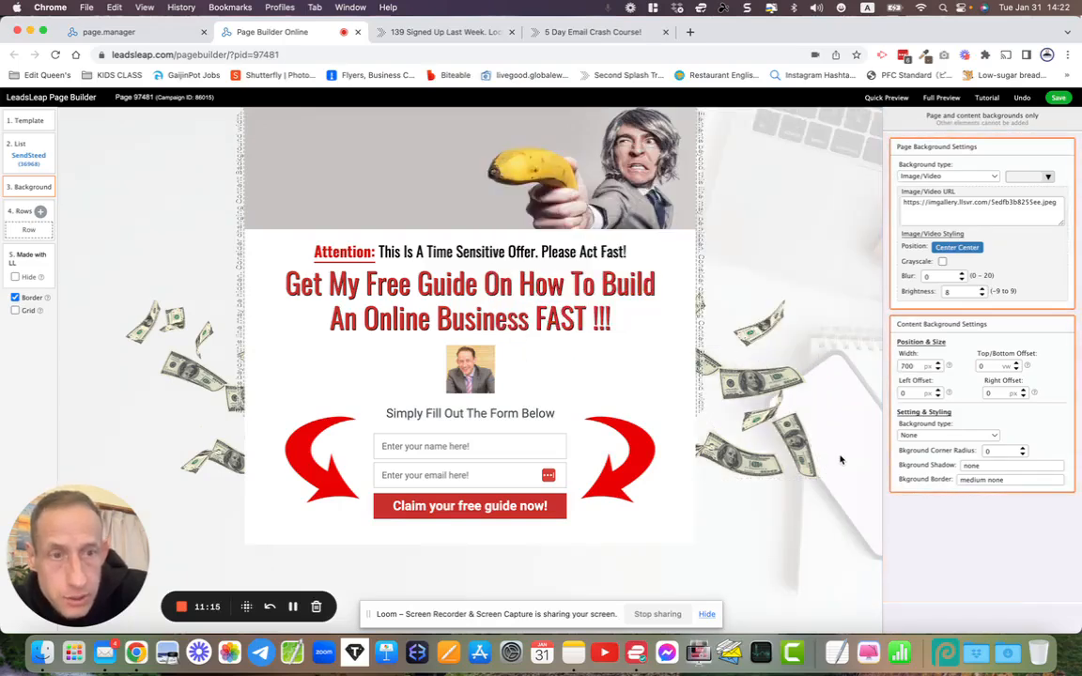
left_click(982, 291)
left_click(983, 293)
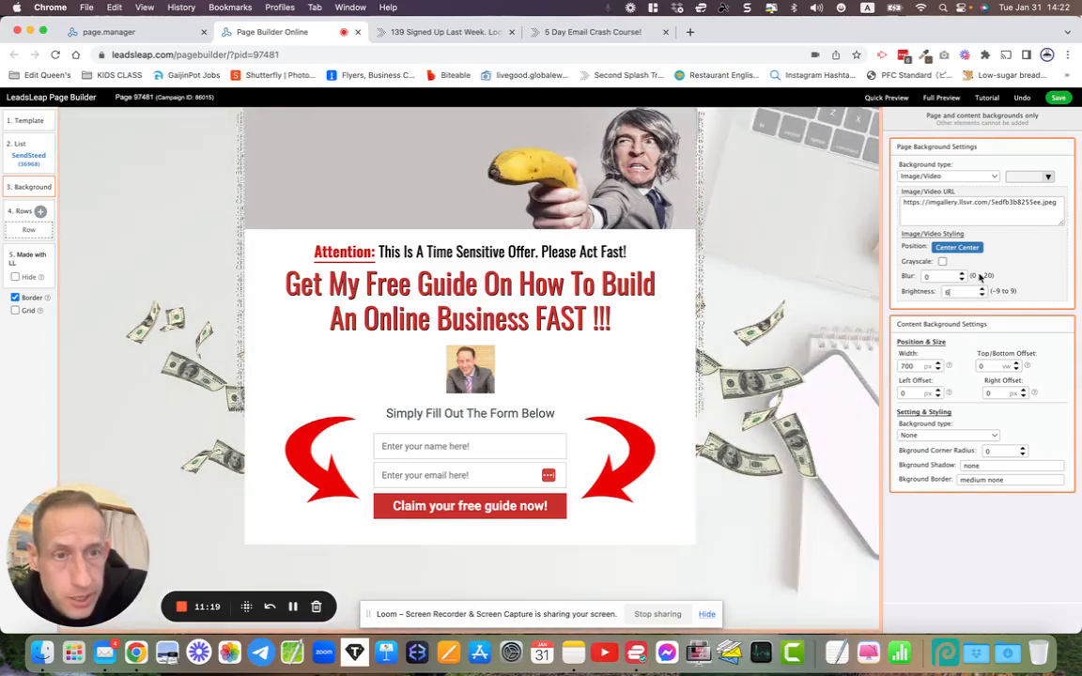
Try blurring the page background image and return the blur to 0
left_click(962, 280)
type("5")
left_click(962, 281)
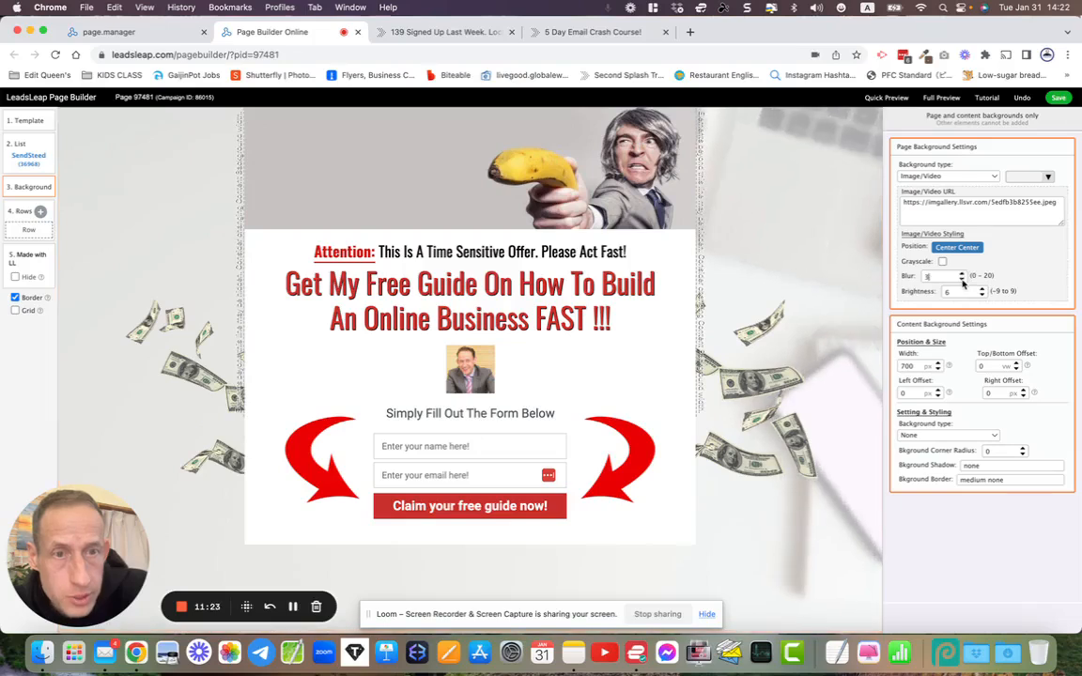
left_click(962, 281)
left_click(962, 281)
left_click(962, 281)
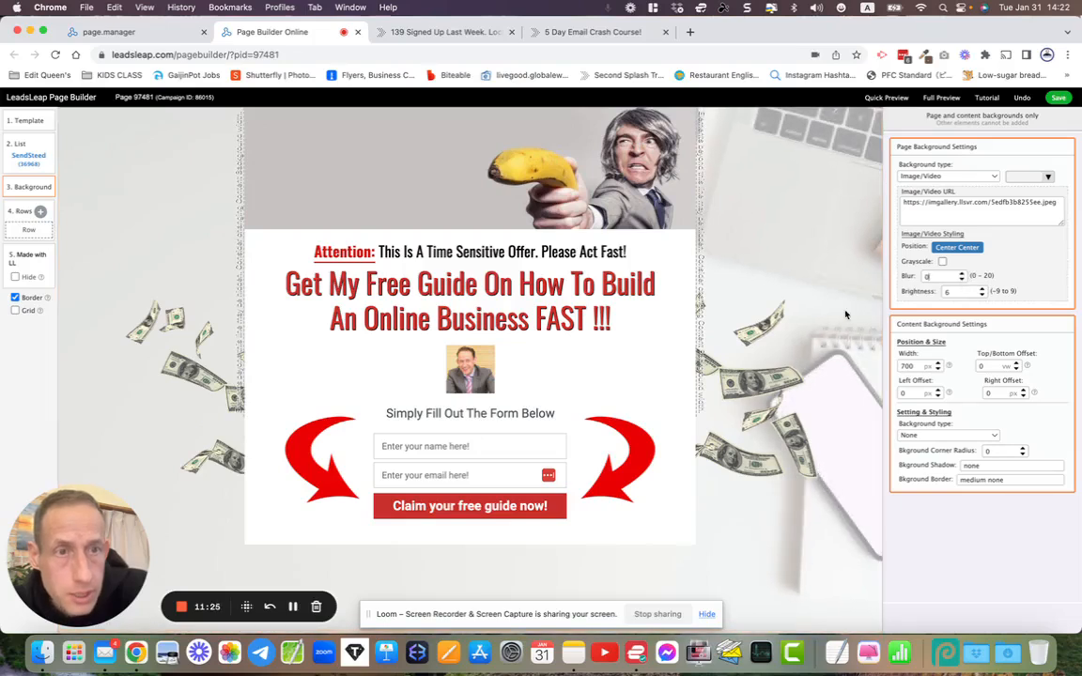
Set the opacity of the white box behind the headline and form to 0.8 and save the page
left_click(607, 335)
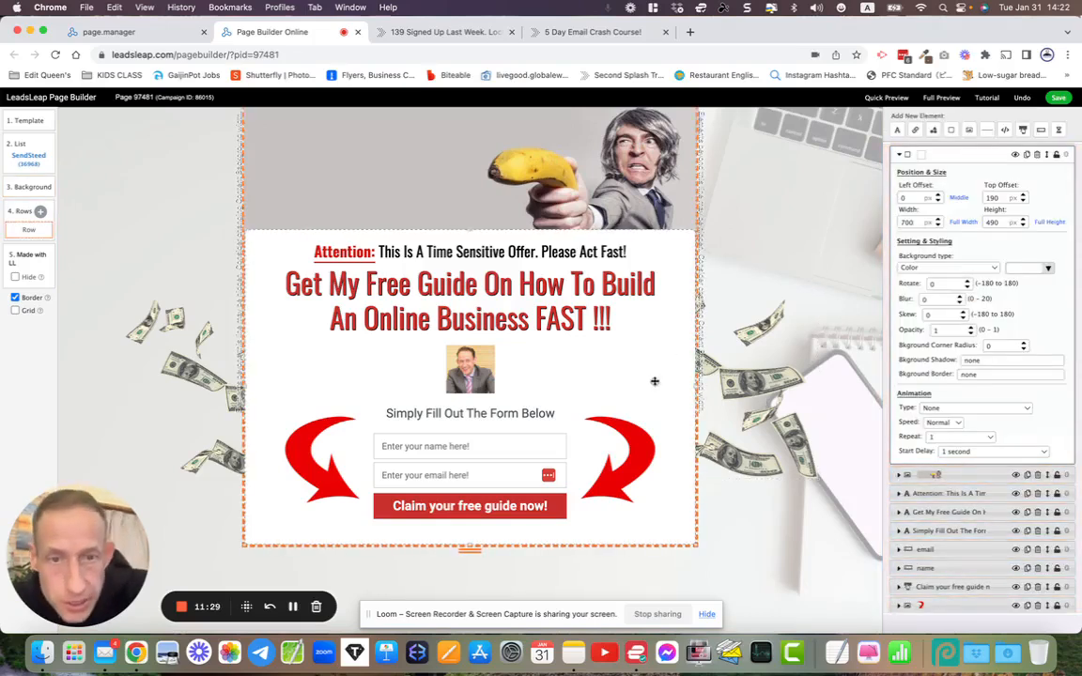
left_click(972, 330)
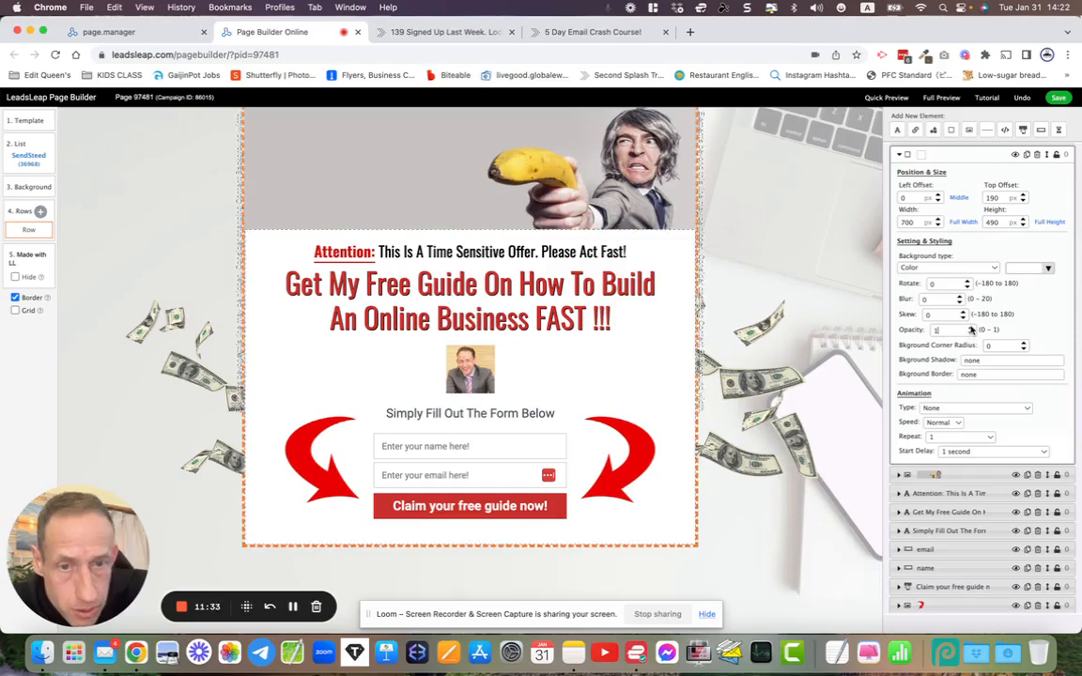
left_click(972, 334)
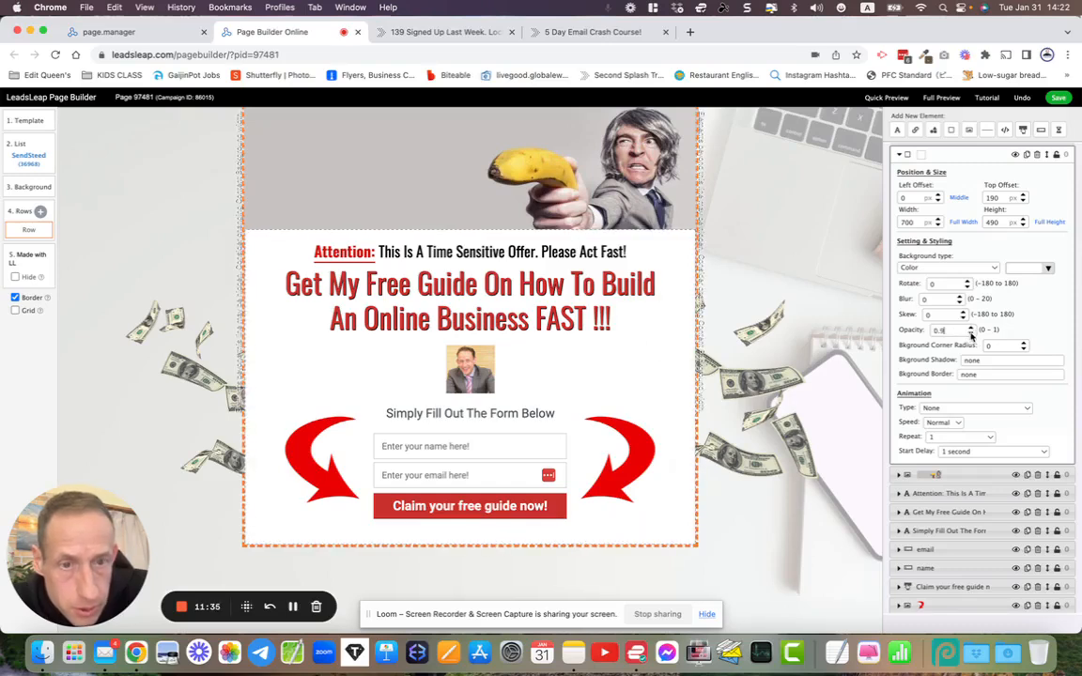
left_click(972, 334)
left_click(972, 334)
left_click(972, 335)
left_click(972, 330)
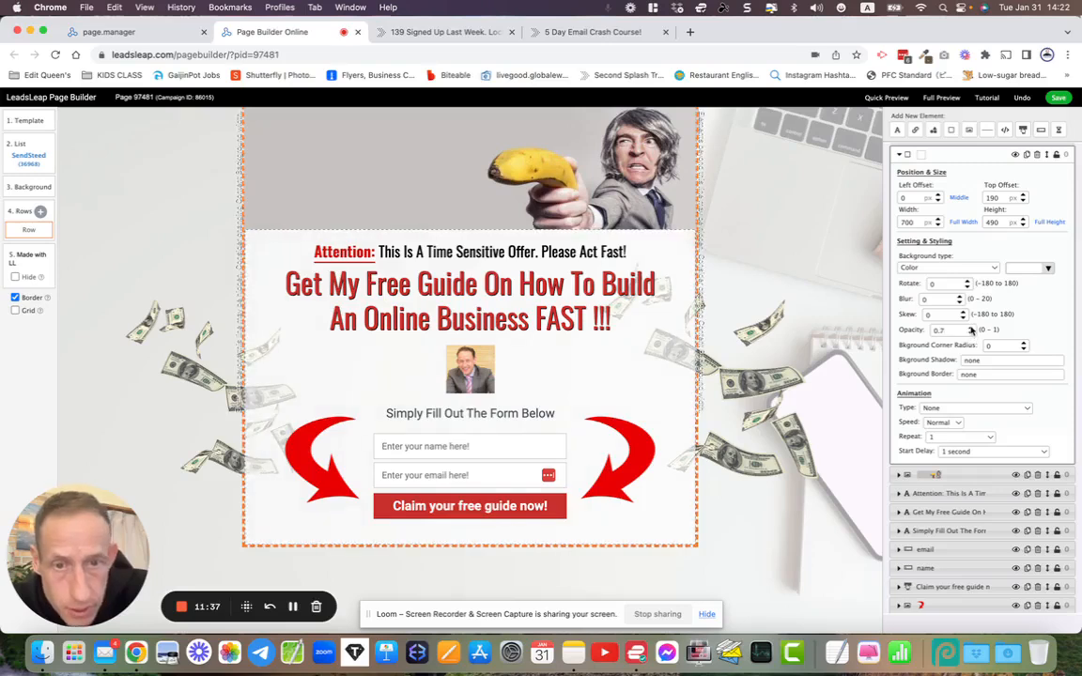
left_click(972, 330)
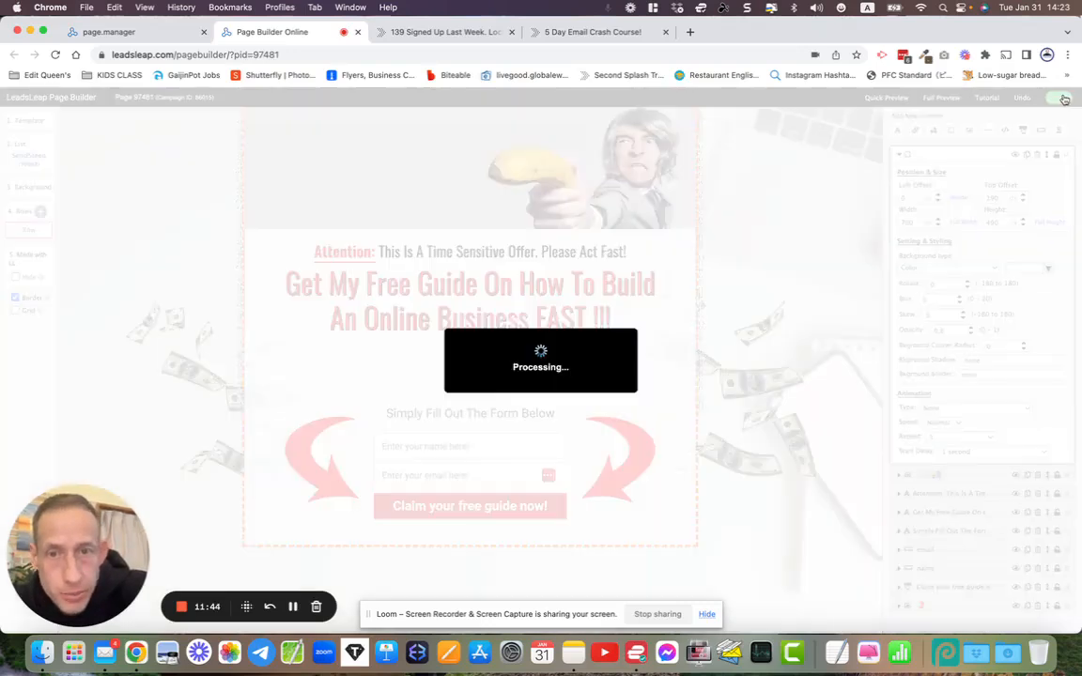
left_click(1055, 98)
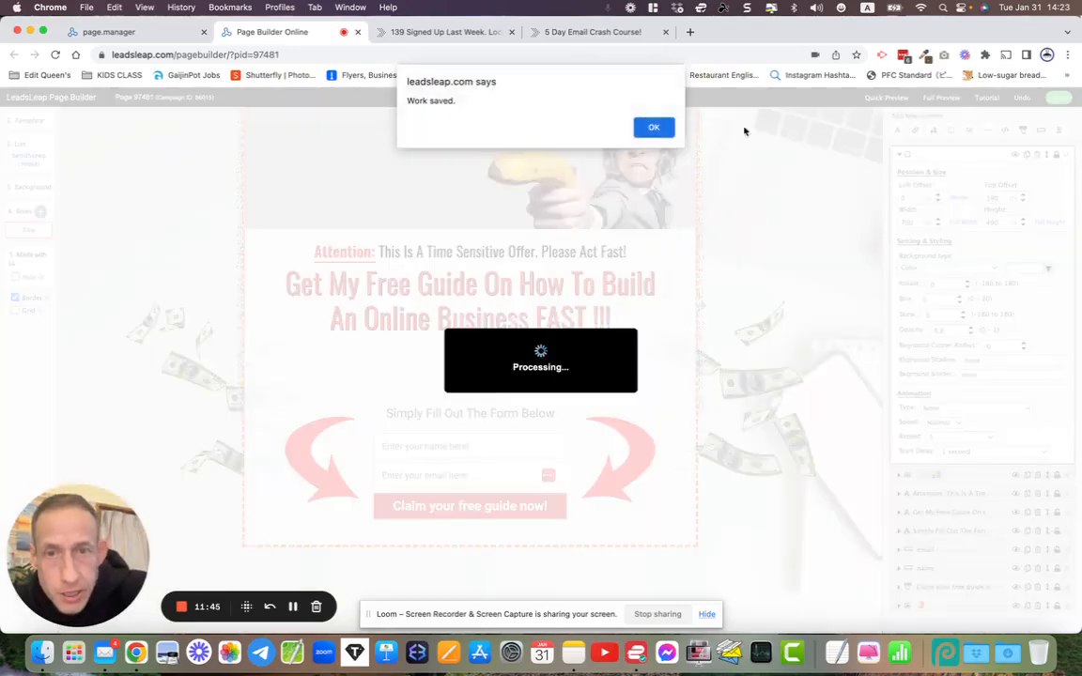
left_click(652, 129)
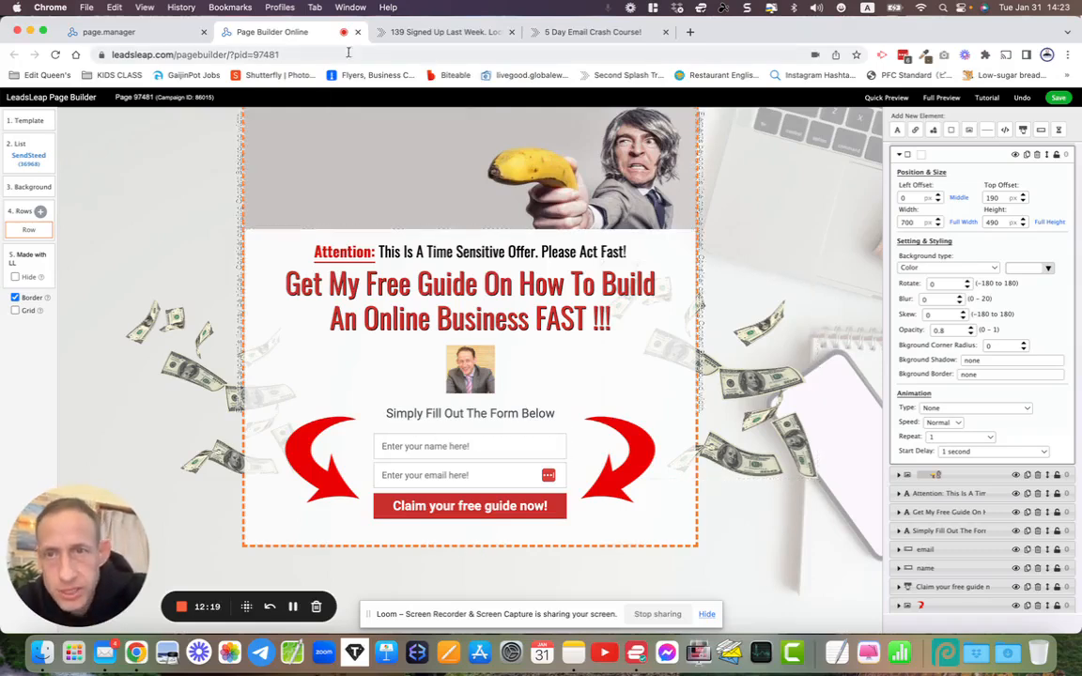
Glance at the builder's tutorial topics and check the full page preview in tablet, mobile and desktop views
left_click(985, 99)
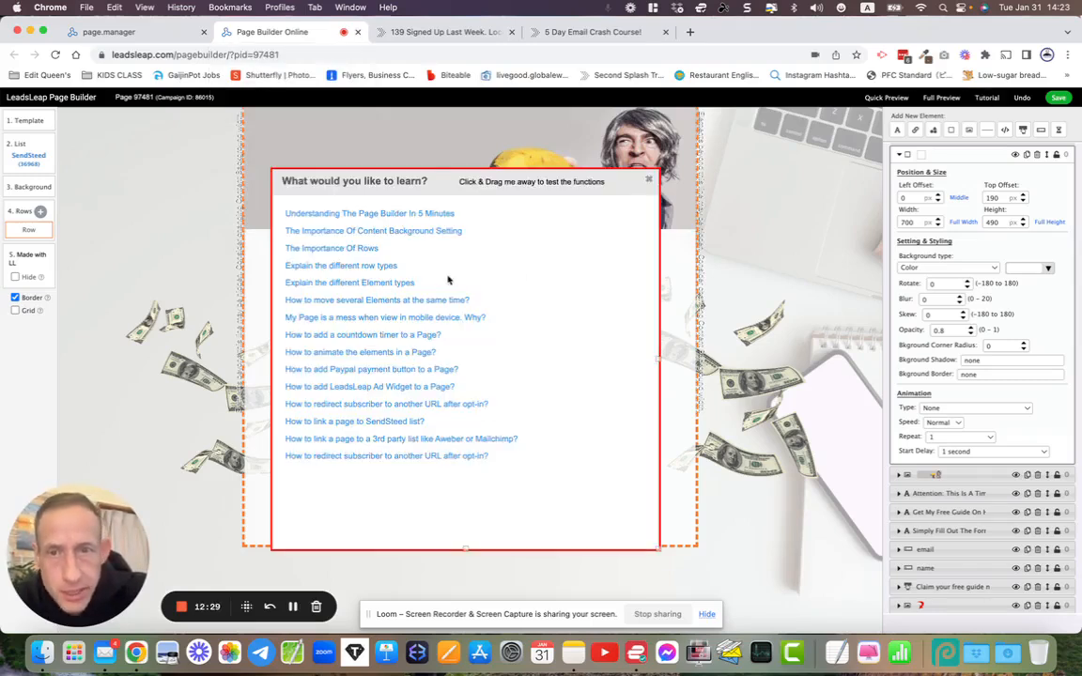
left_click(583, 160)
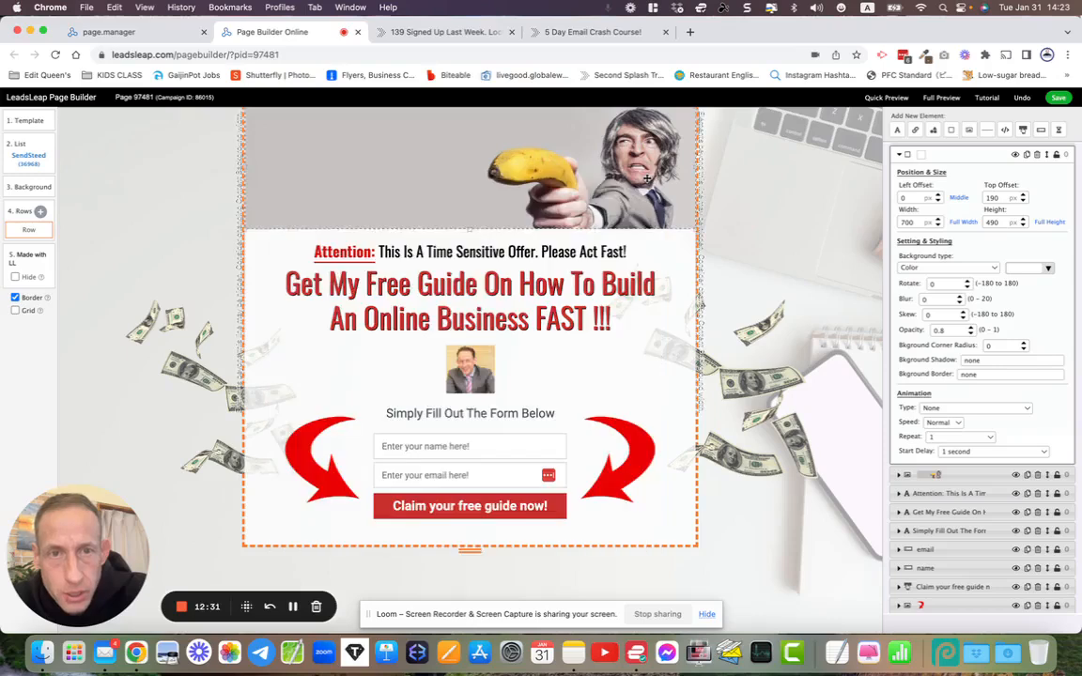
left_click(940, 101)
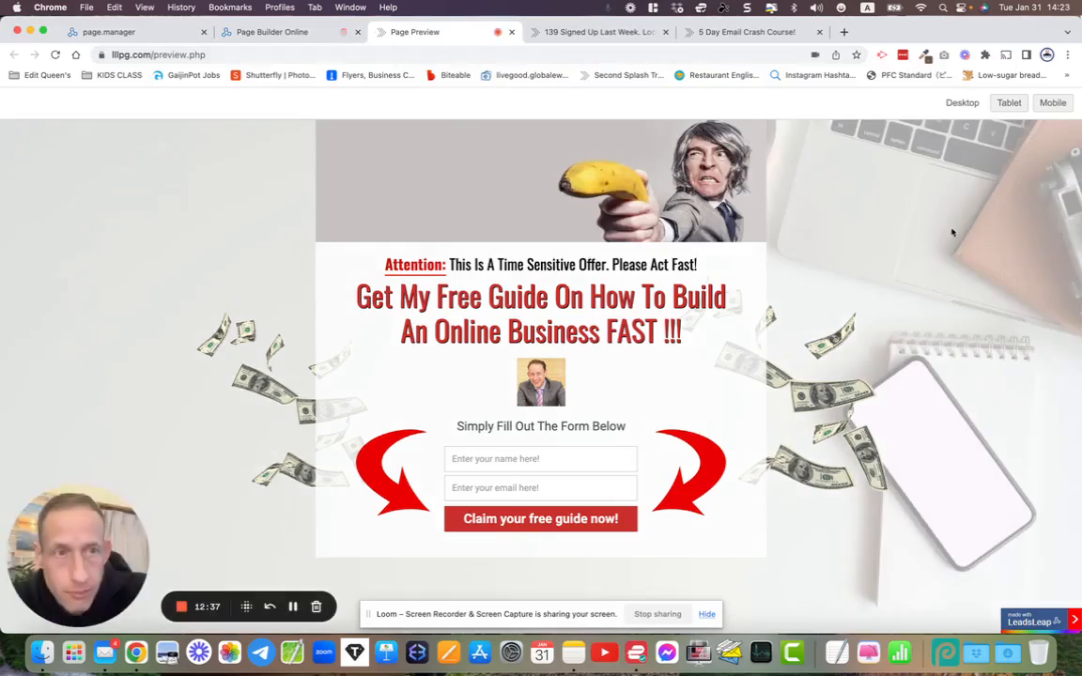
left_click(1010, 104)
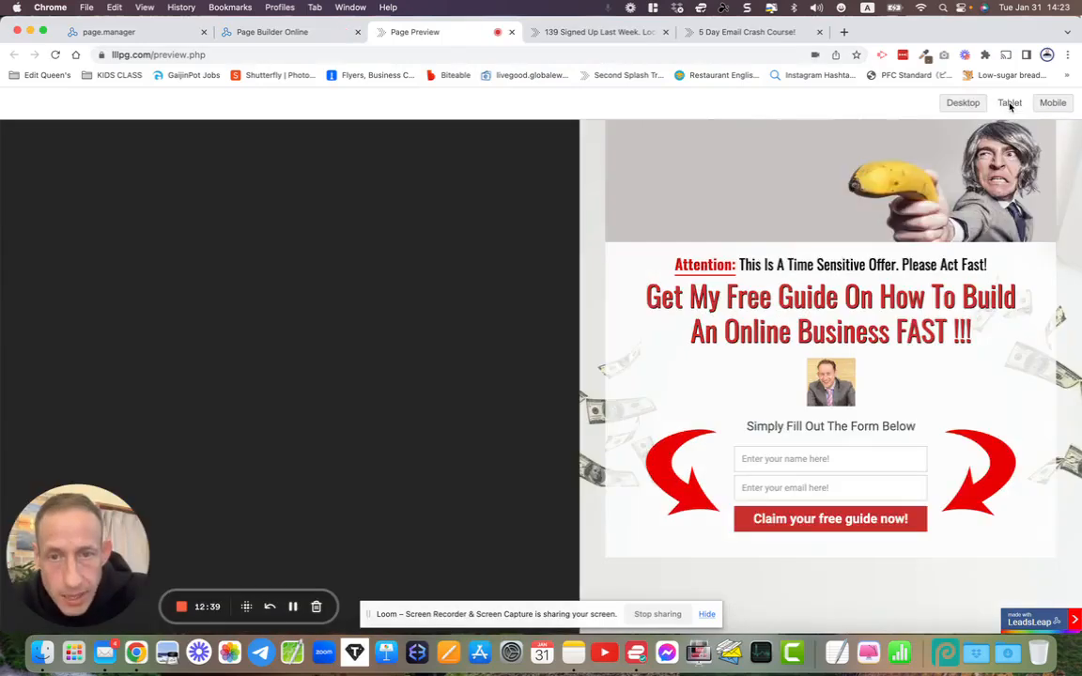
left_click(1051, 105)
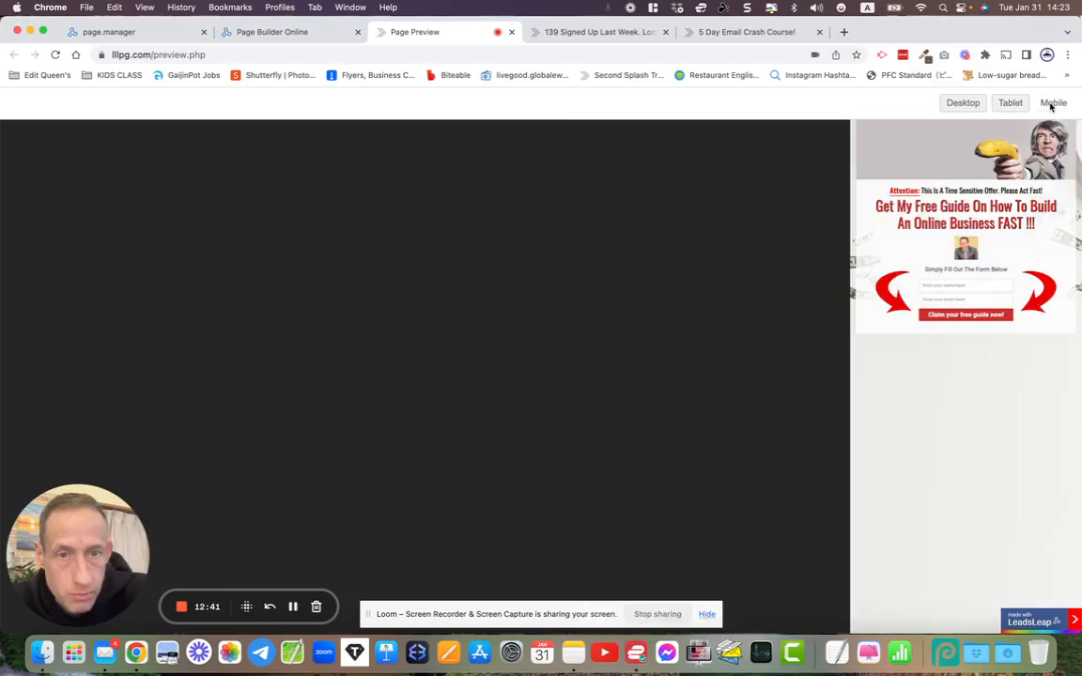
left_click(973, 104)
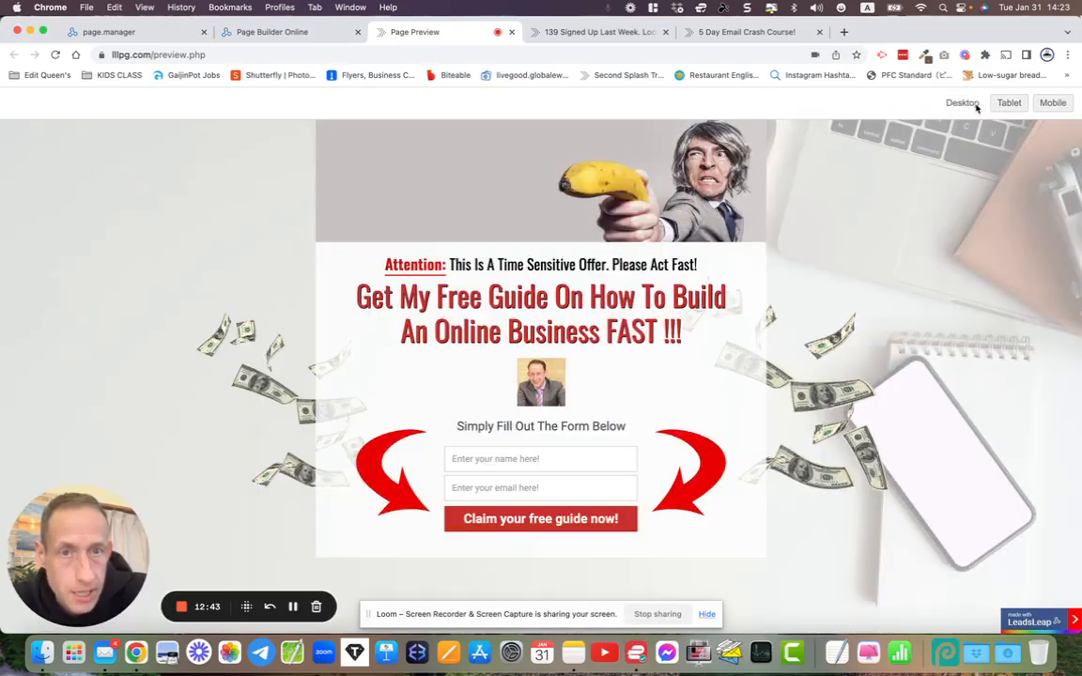
left_click(512, 33)
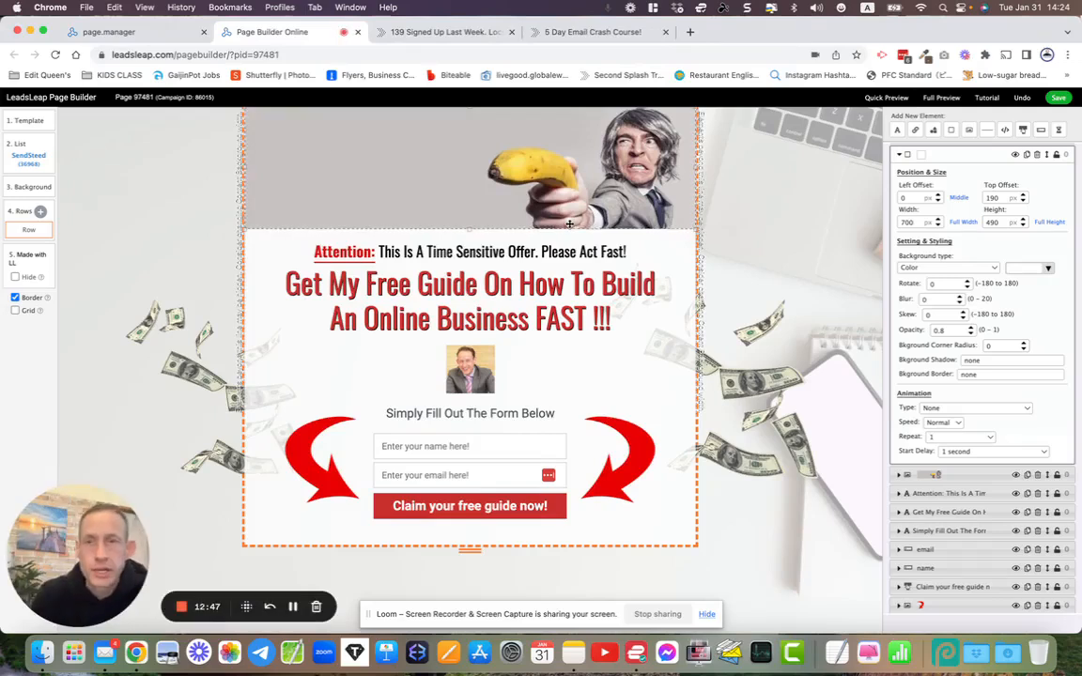
Leave the page builder, return to the Page Manager and activate Page 97481 in the My new page 1 campaign
left_click(357, 32)
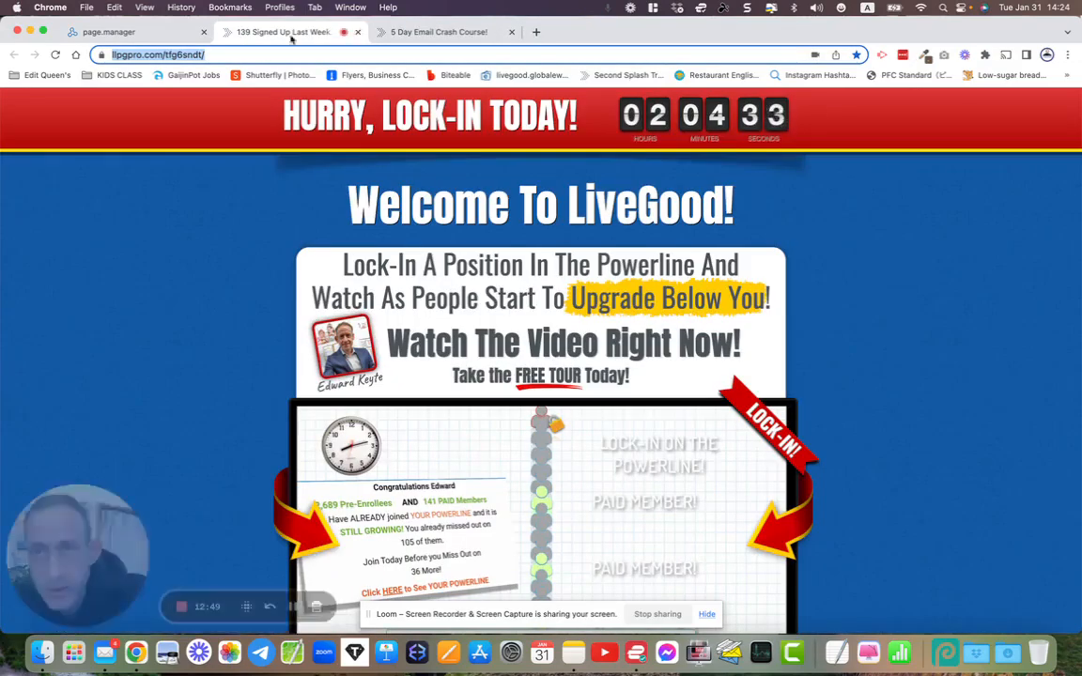
left_click(141, 32)
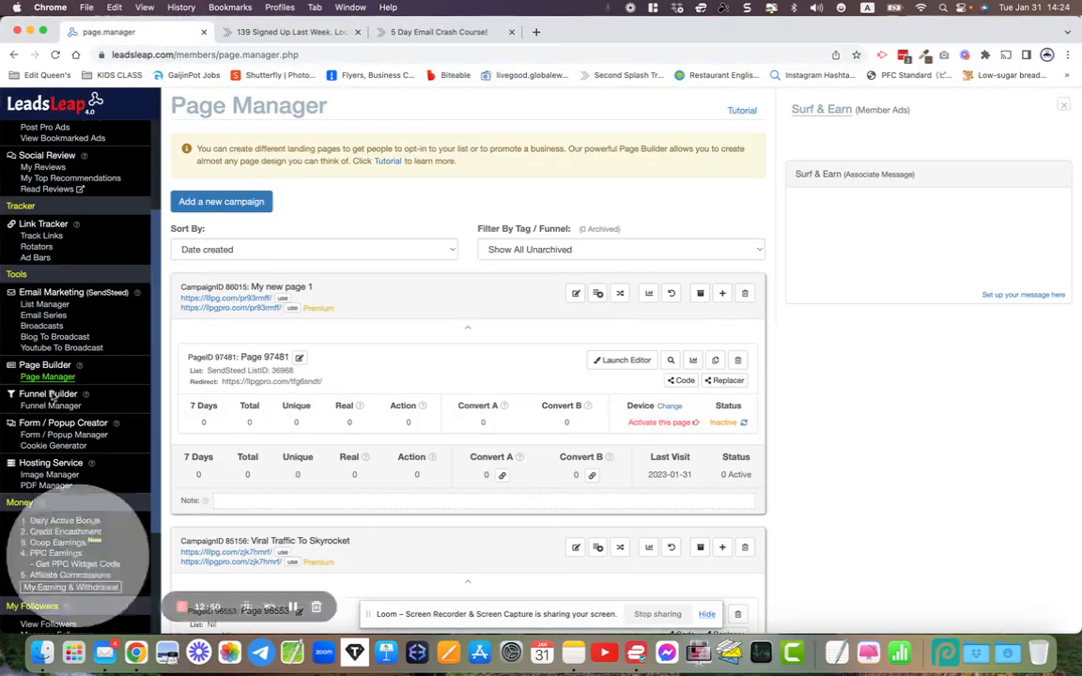
scroll(357, 378, "down", 1)
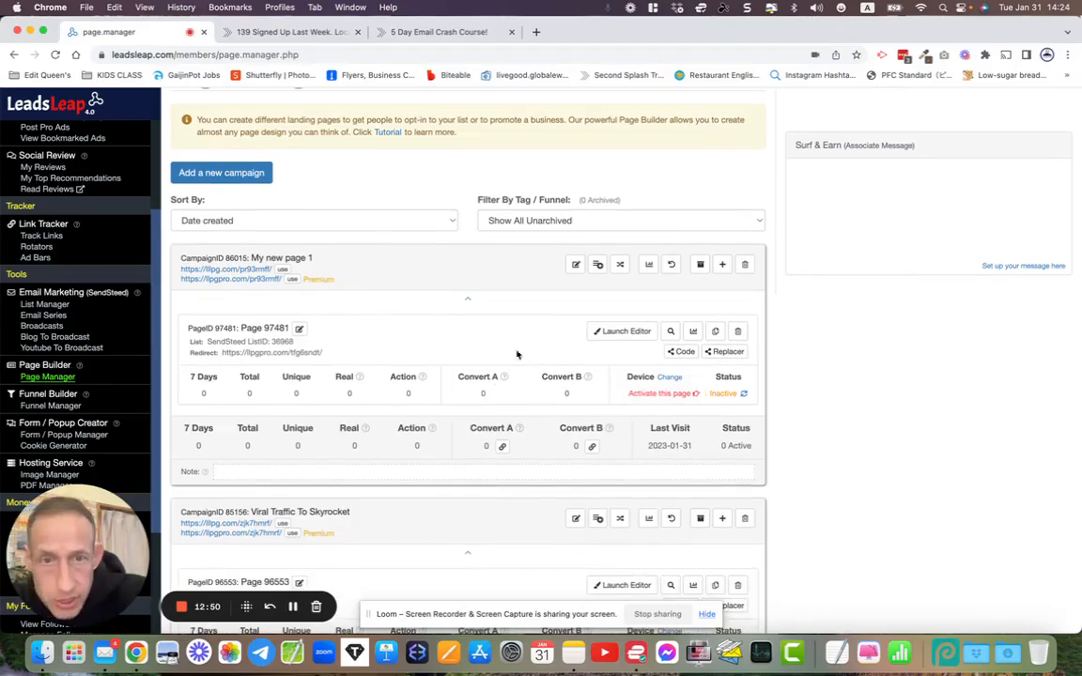
left_click(743, 394)
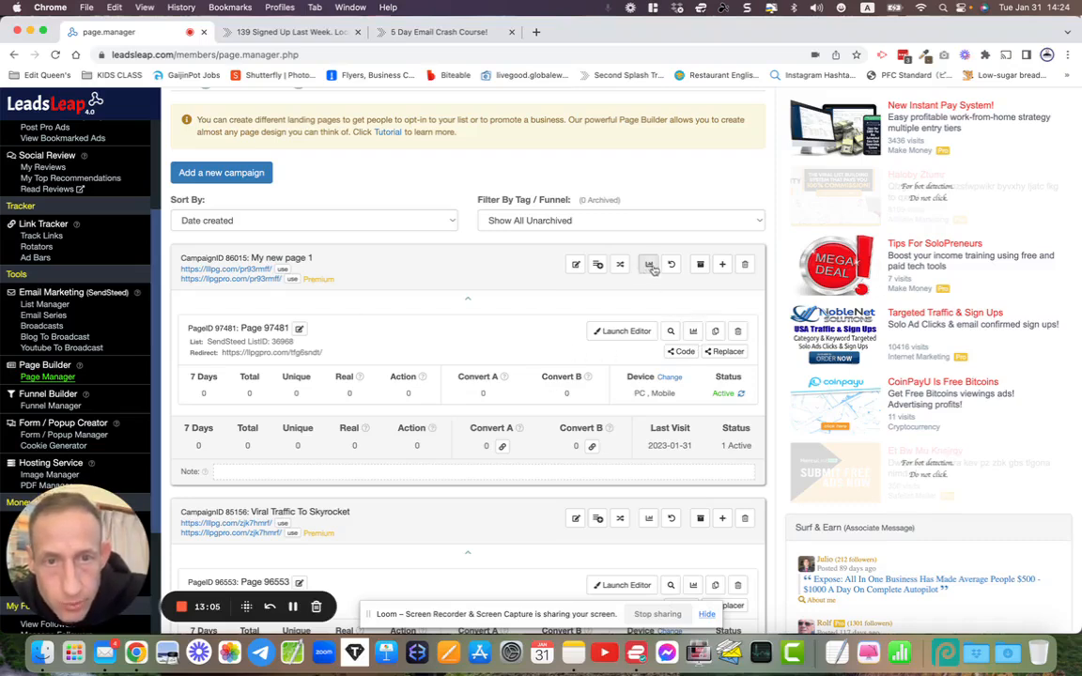
View the traffic details for Page 97481 in the My new page 1 campaign
left_click(692, 333)
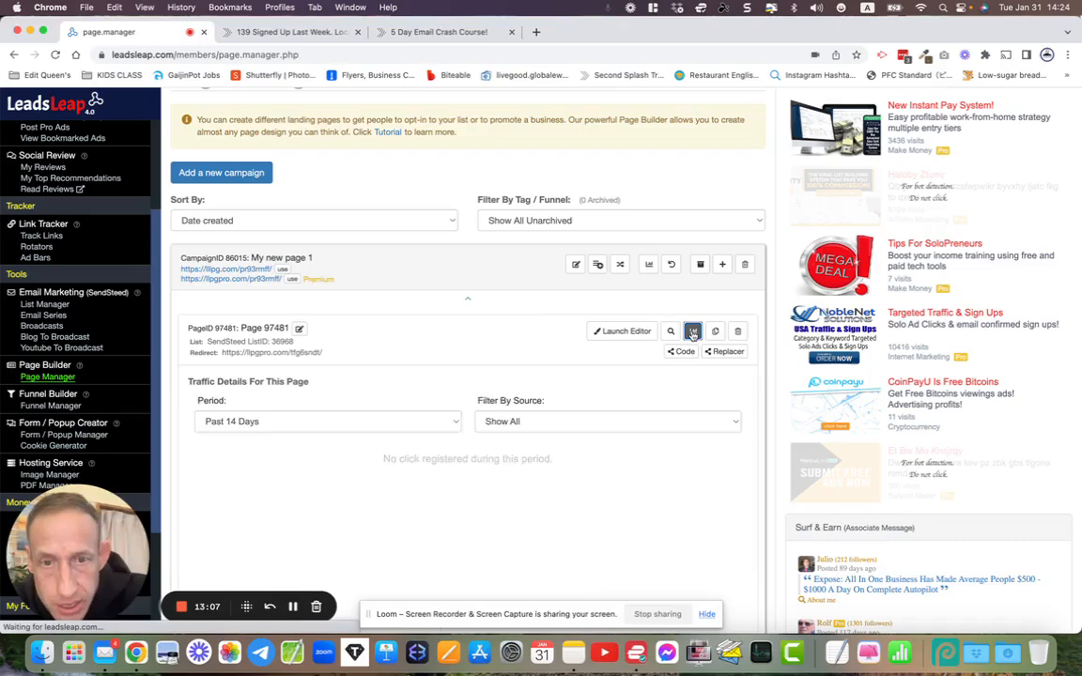
scroll(692, 335, "down", 2)
scroll(693, 336, "down", 5)
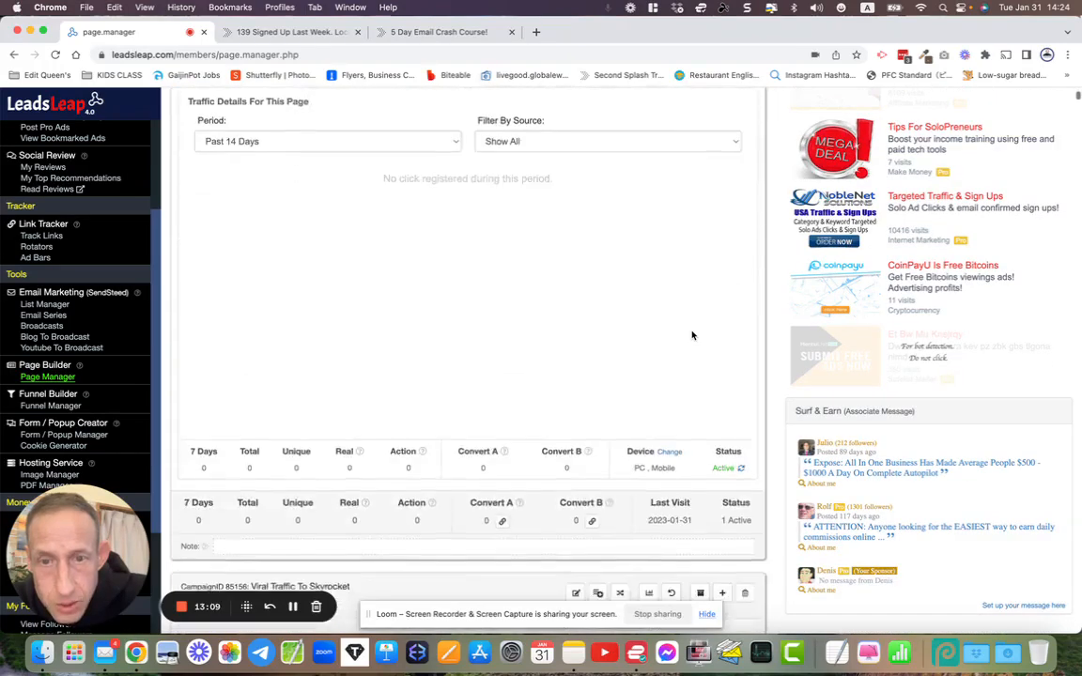
scroll(692, 335, "up", 5)
Examine the LG 5 Day MLM Crash course page's traffic details, including clicks, surfing duration and stats by source and country
scroll(693, 336, "down", 6)
scroll(693, 335, "down", 3)
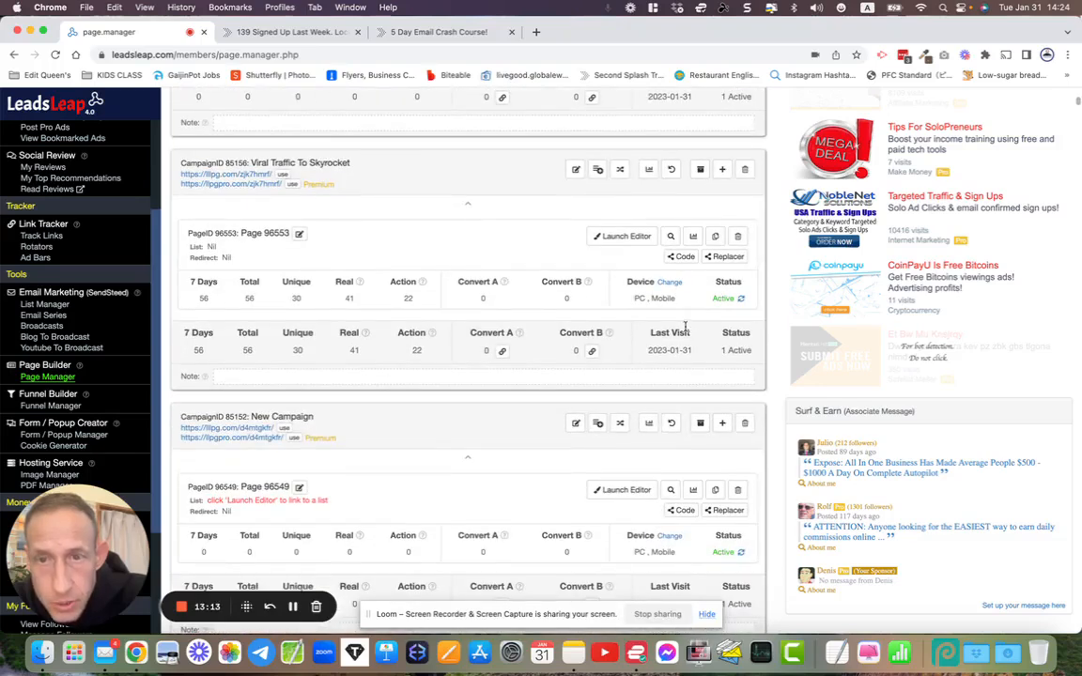
scroll(685, 331, "down", 15)
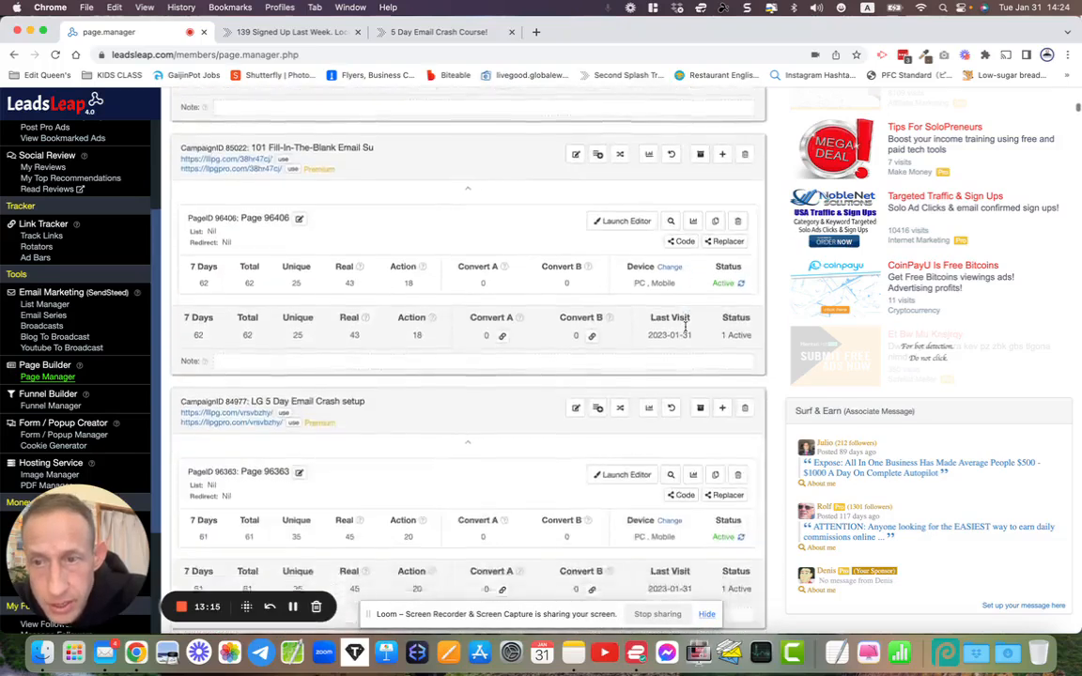
scroll(686, 330, "down", 15)
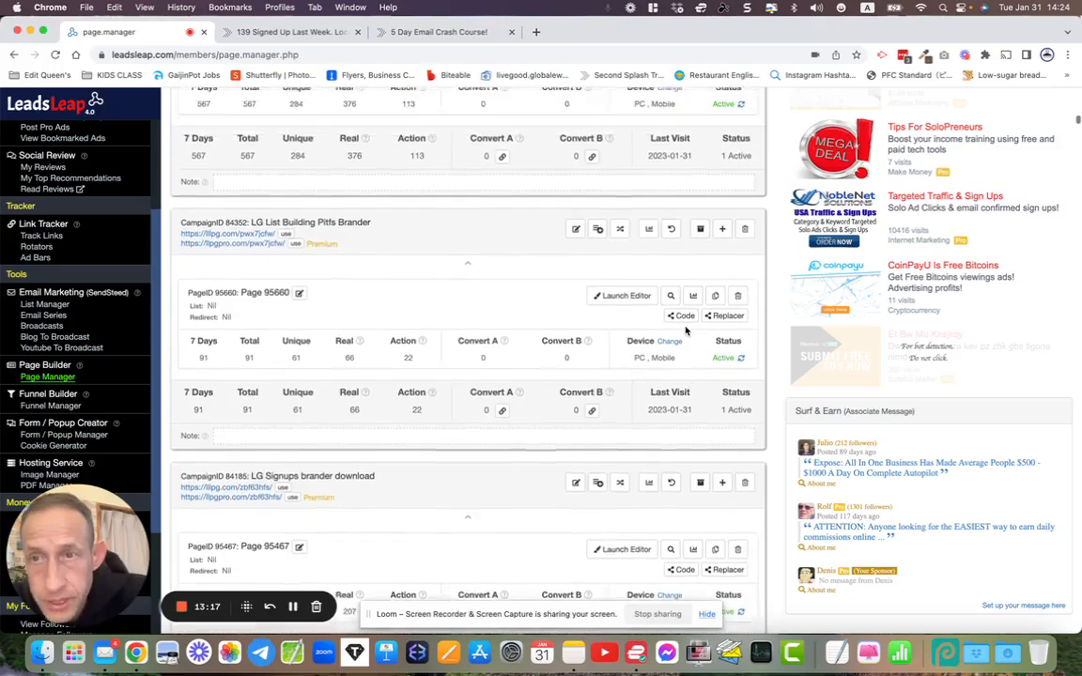
scroll(686, 331, "up", 2)
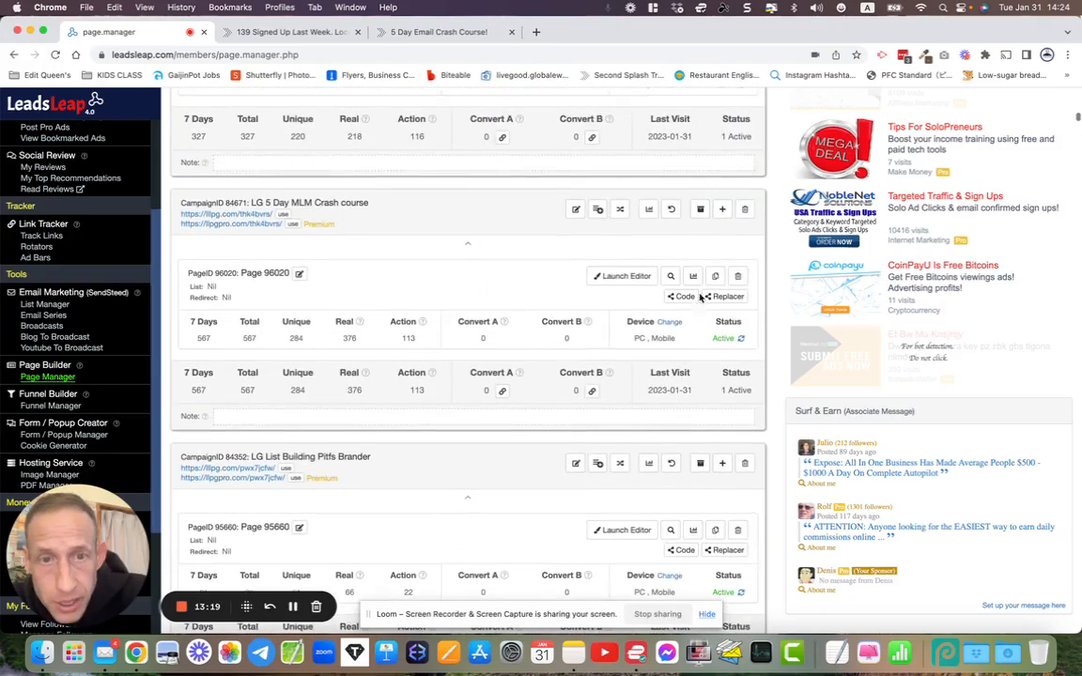
left_click(692, 276)
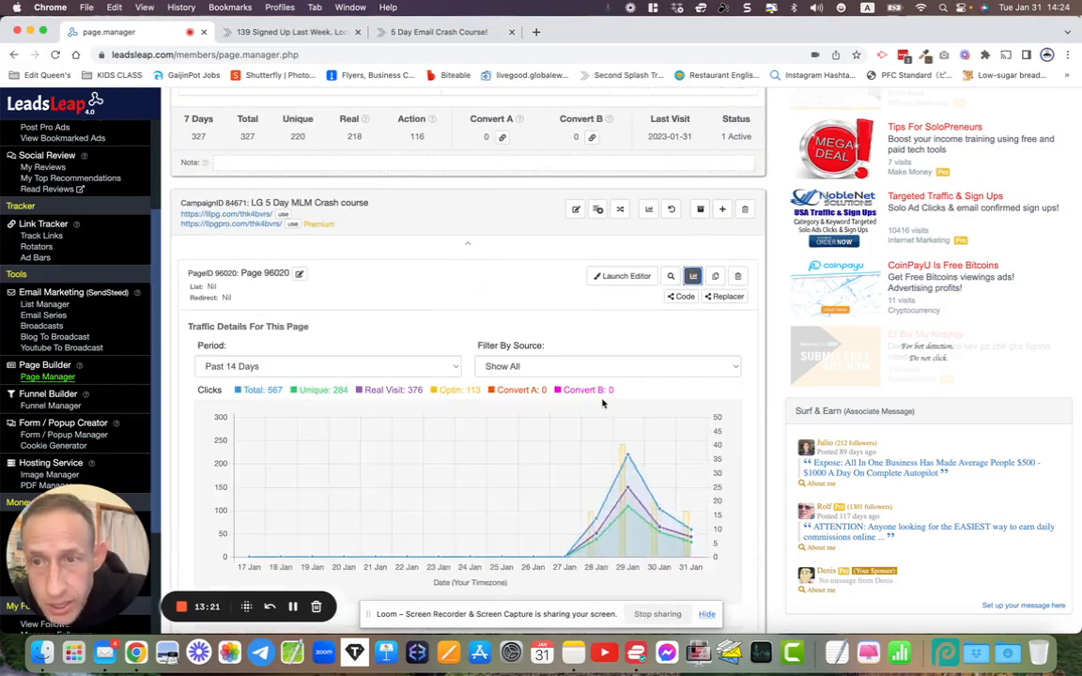
scroll(603, 403, "down", 3)
scroll(603, 402, "down", 6)
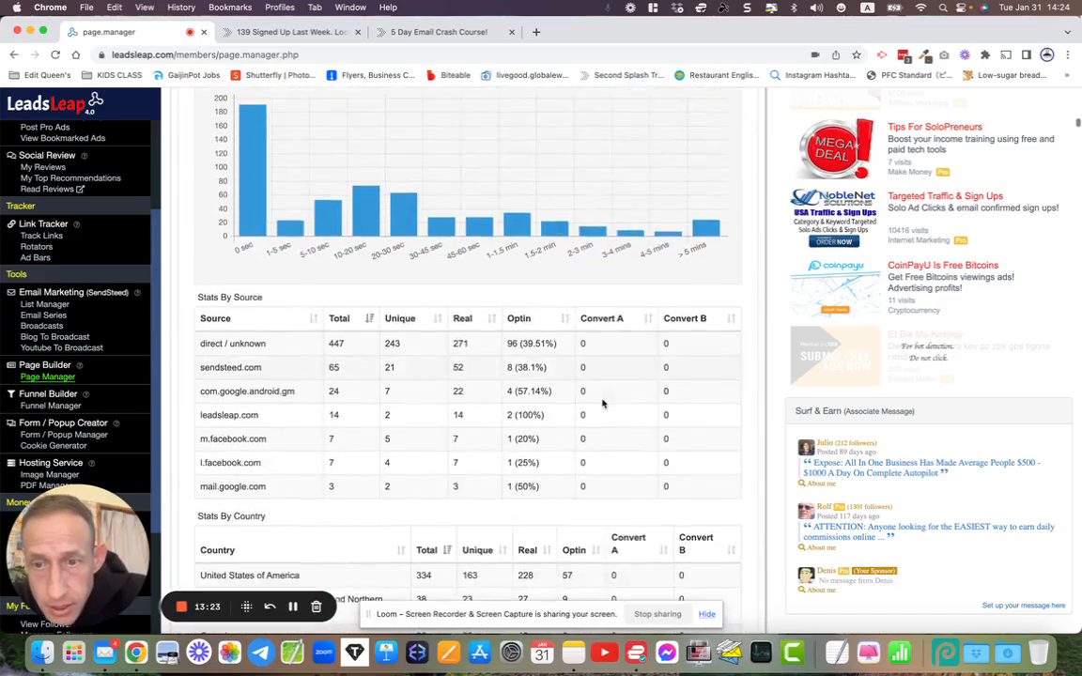
scroll(603, 403, "up", 1)
scroll(283, 471, "down", 3)
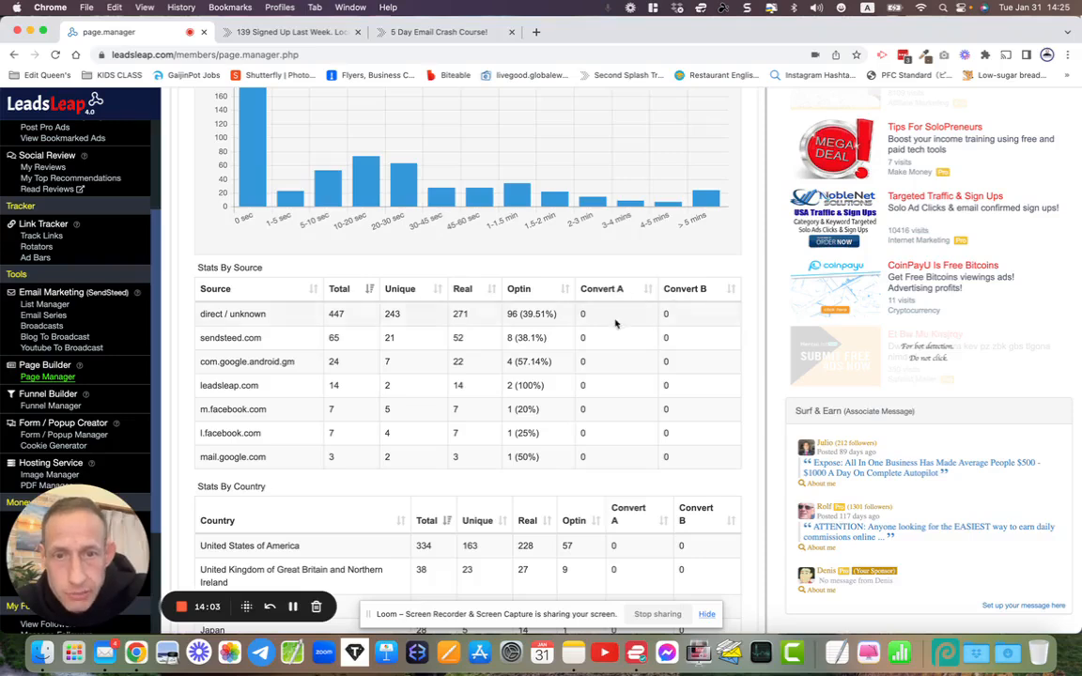
scroll(614, 324, "up", 3)
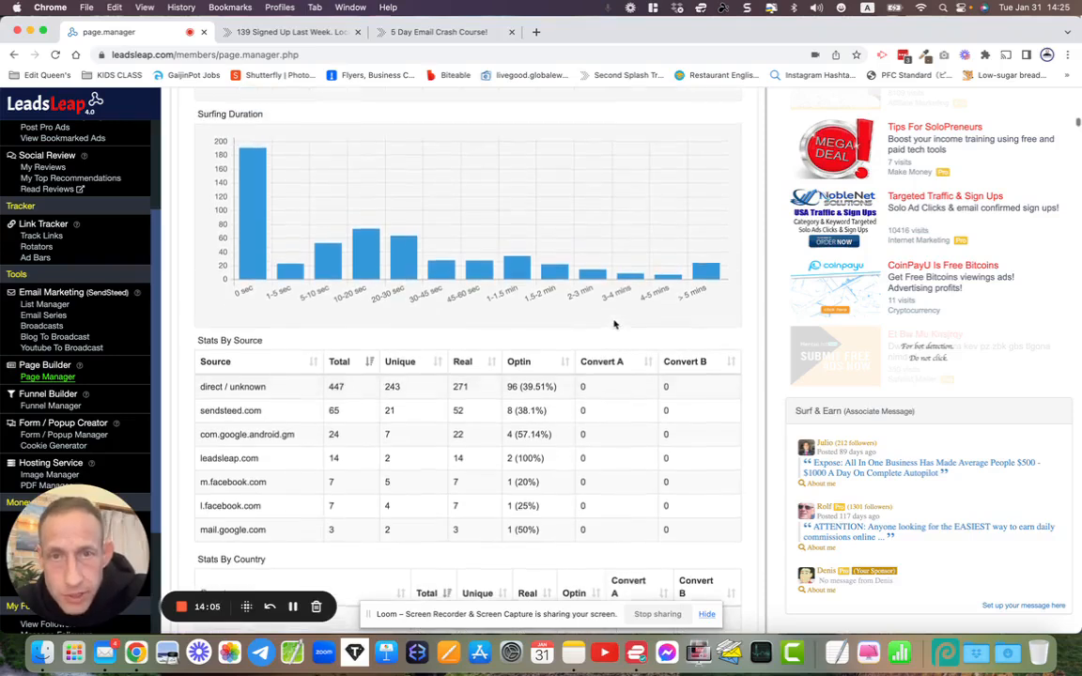
scroll(615, 324, "up", 8)
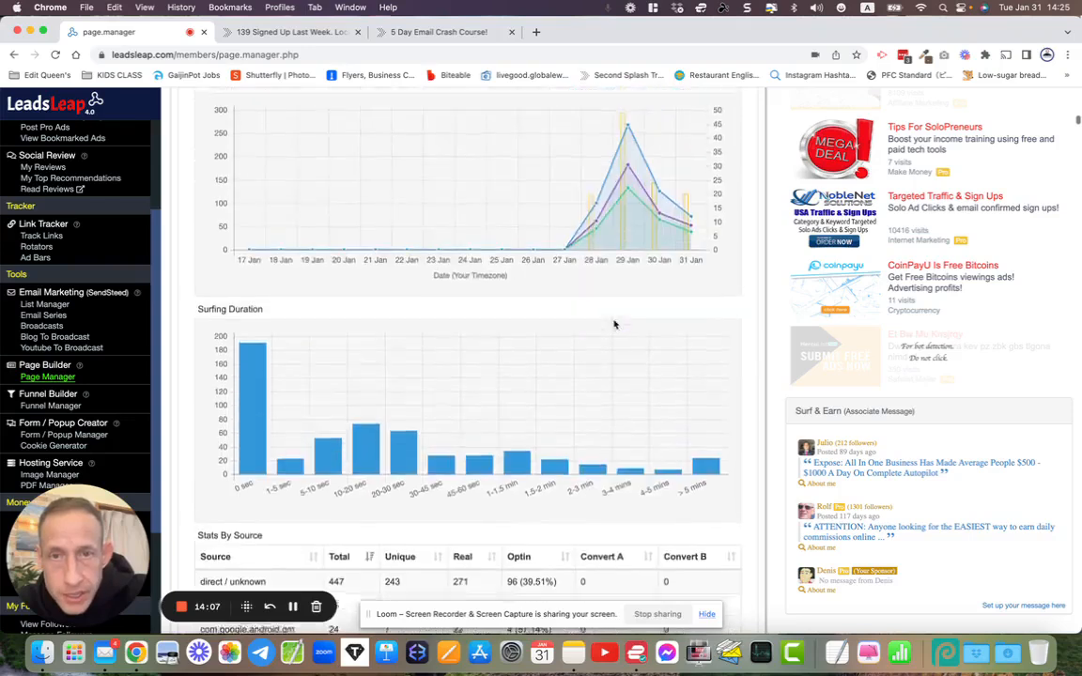
scroll(614, 324, "up", 2)
left_click(692, 209)
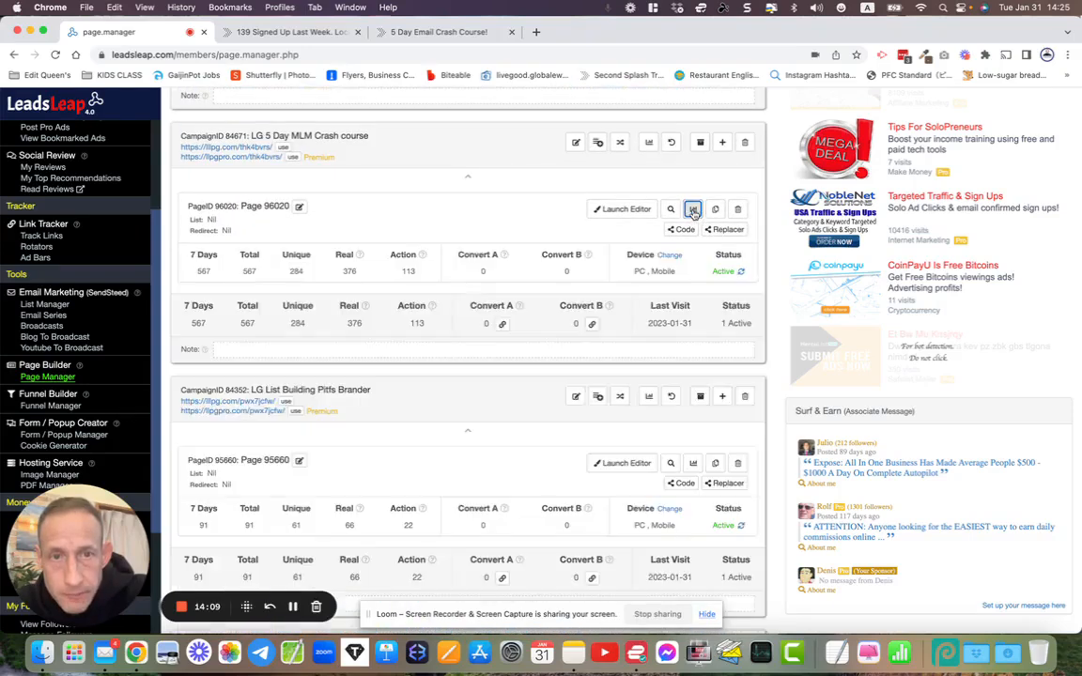
Close the traffic details of Page 97481 in the My new page 1 campaign
scroll(692, 211, "up", 2)
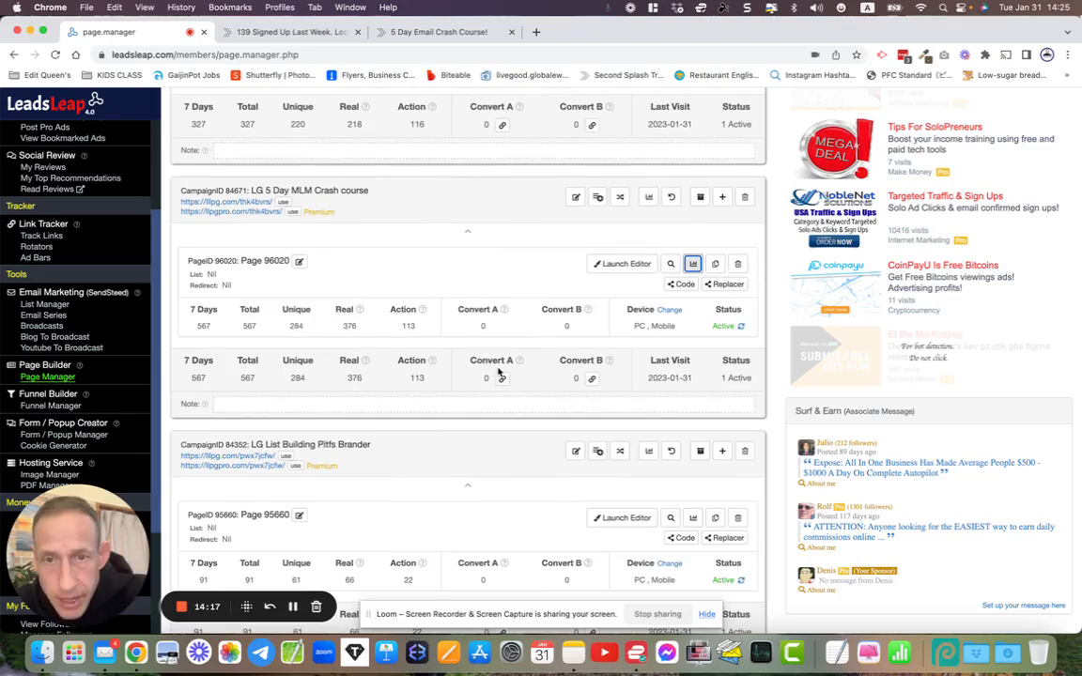
scroll(499, 373, "up", 10)
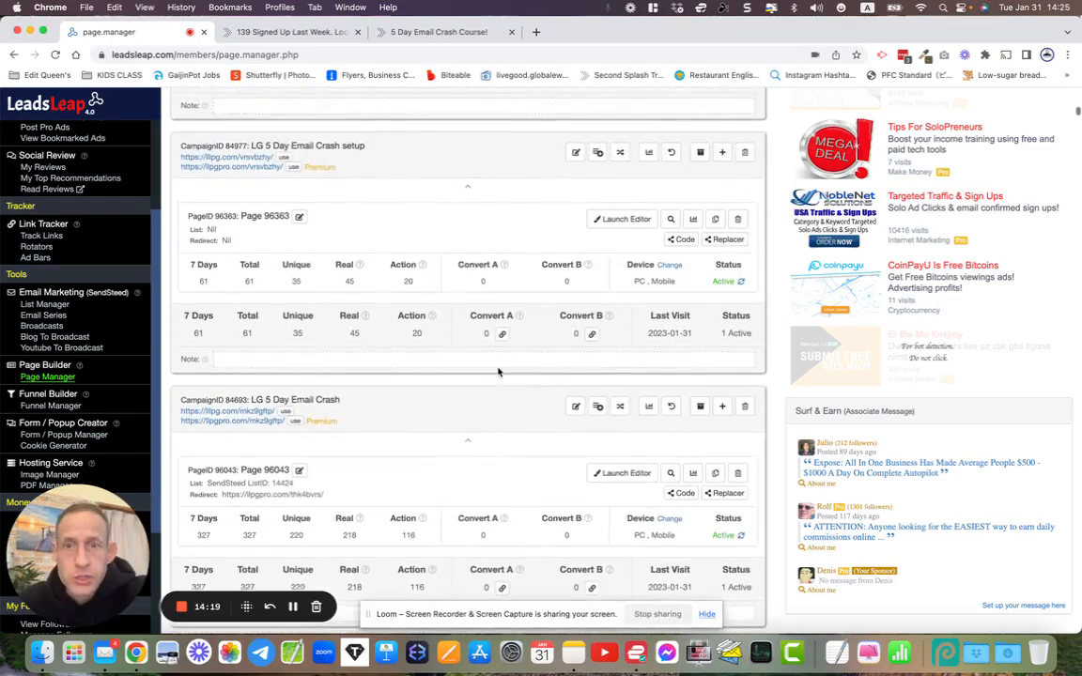
scroll(498, 373, "up", 12)
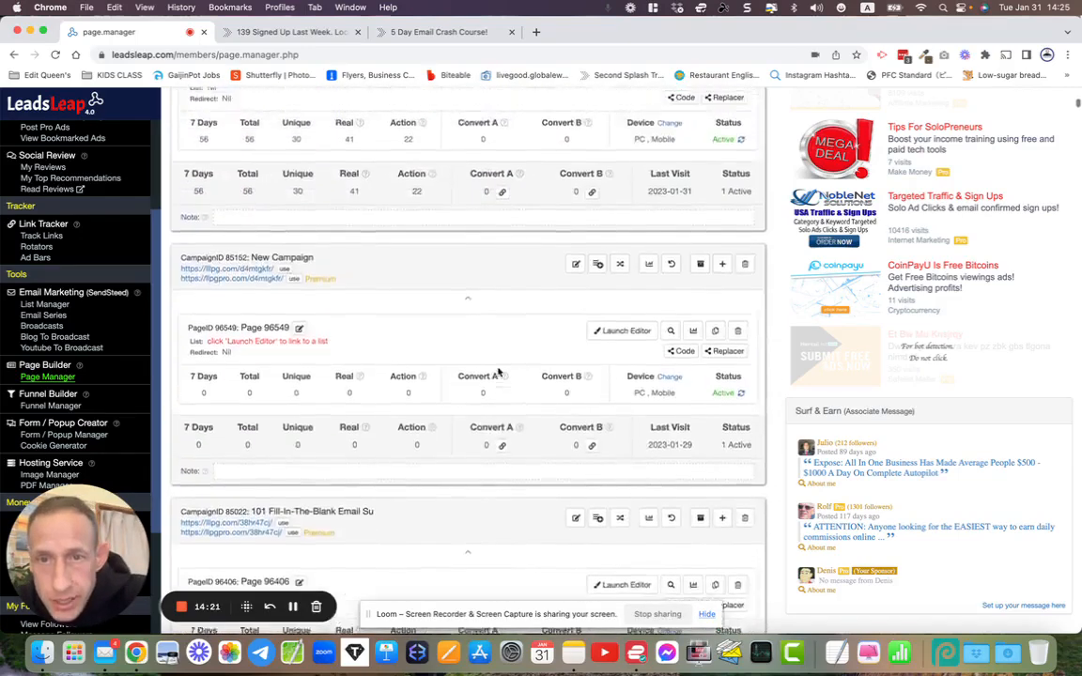
scroll(499, 373, "up", 10)
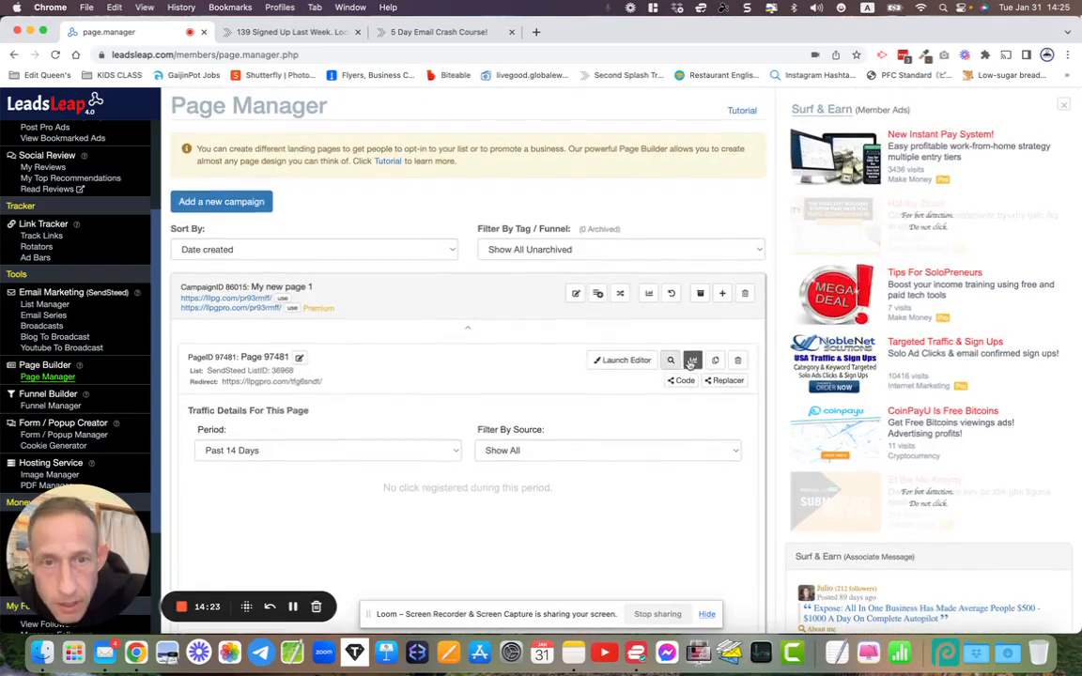
left_click(691, 362)
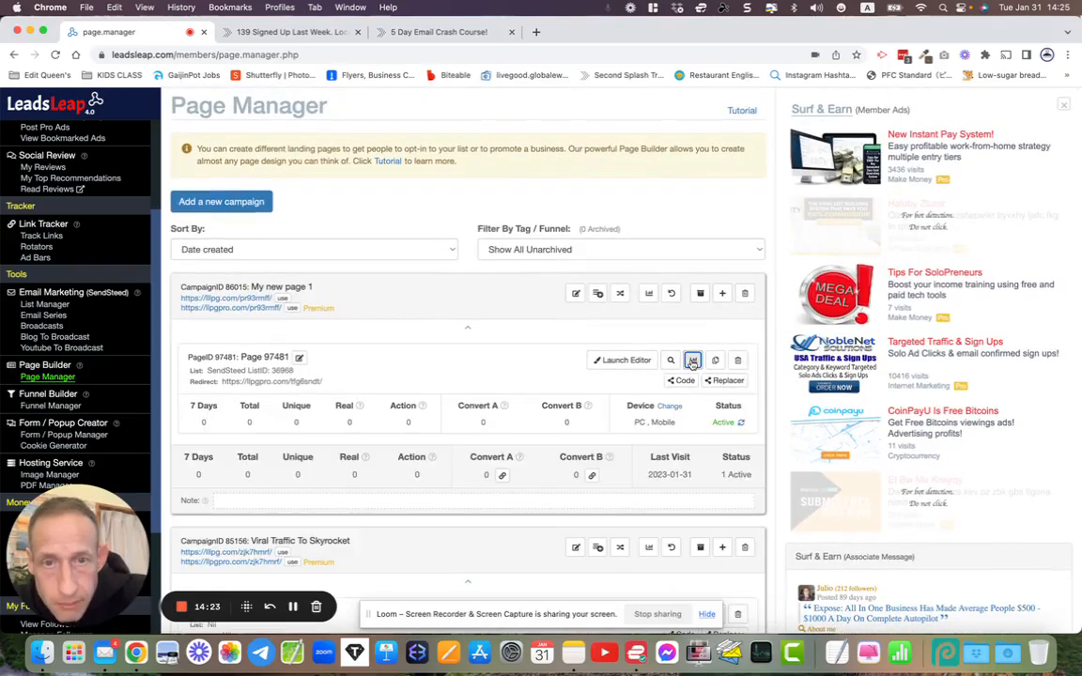
Copy the Convert A tracking code of the My new page 1 campaign and close its dialog
left_click(502, 475)
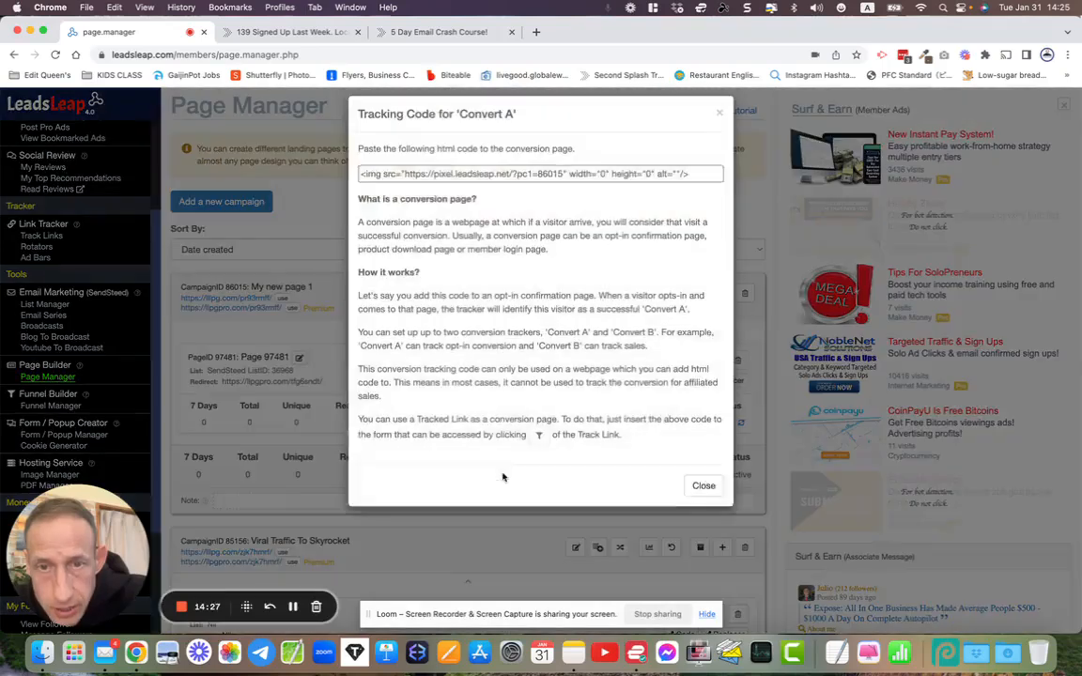
right_click(398, 189)
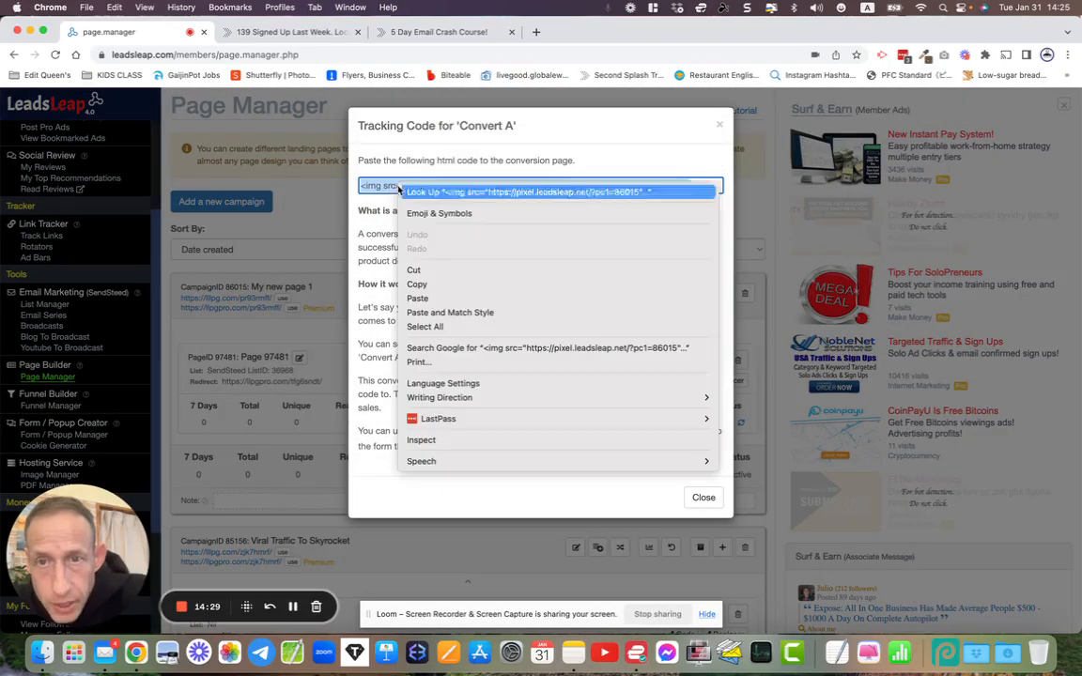
left_click(417, 283)
left_click(702, 498)
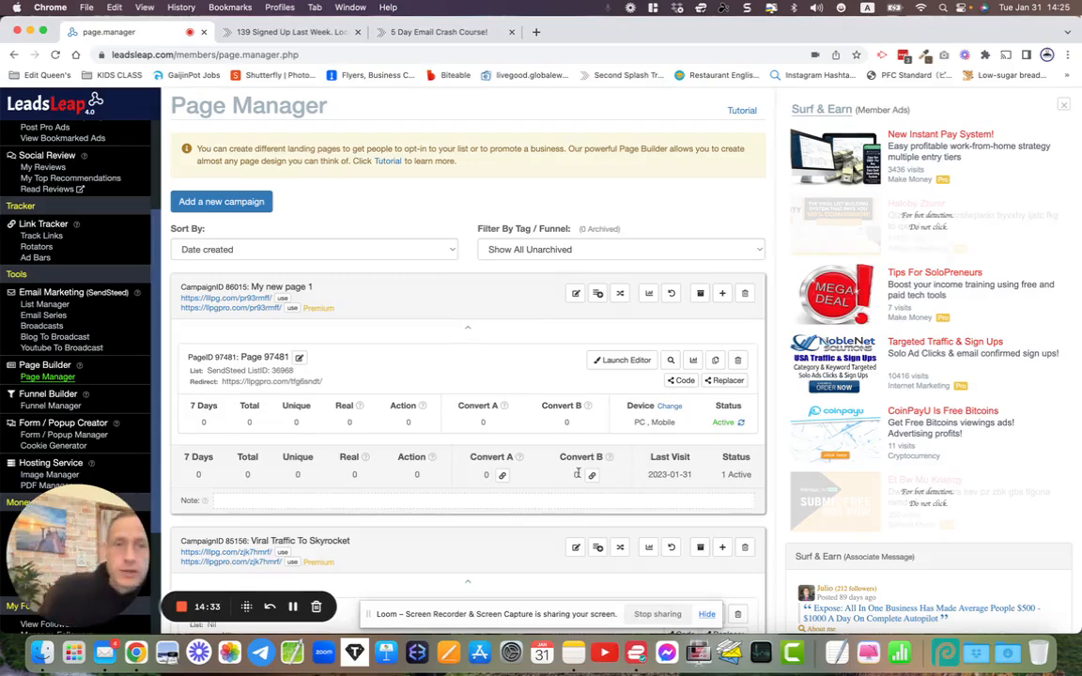
Hide the landing pages of the campaign named New Campaign and show them again
scroll(578, 474, "down", 6)
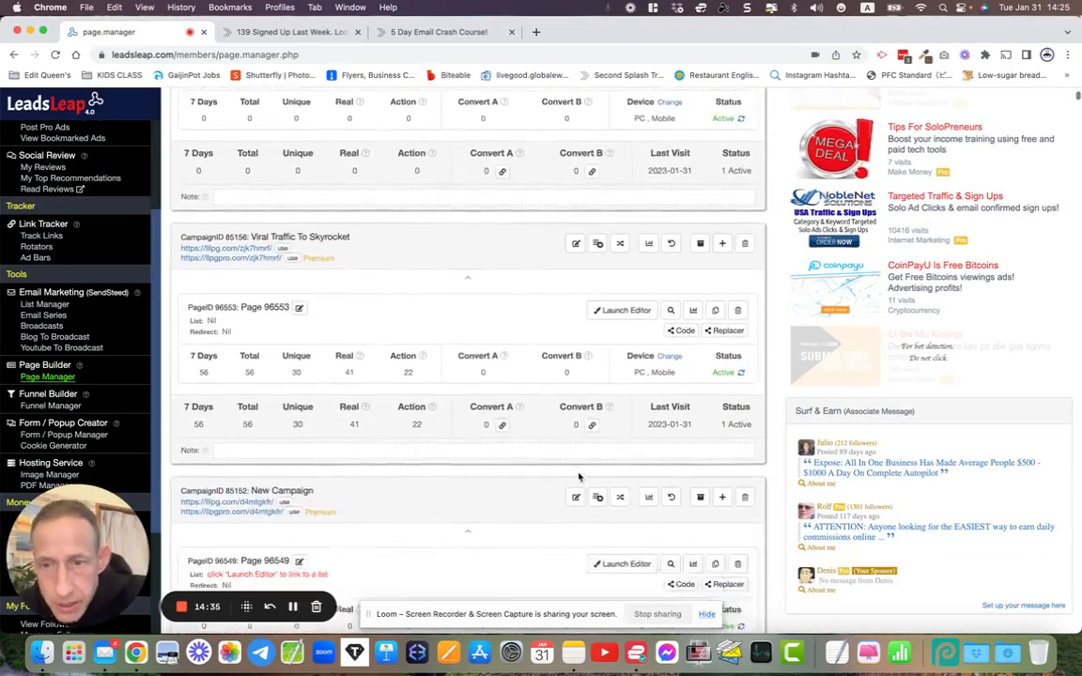
scroll(578, 475, "down", 2)
scroll(636, 477, "down", 1)
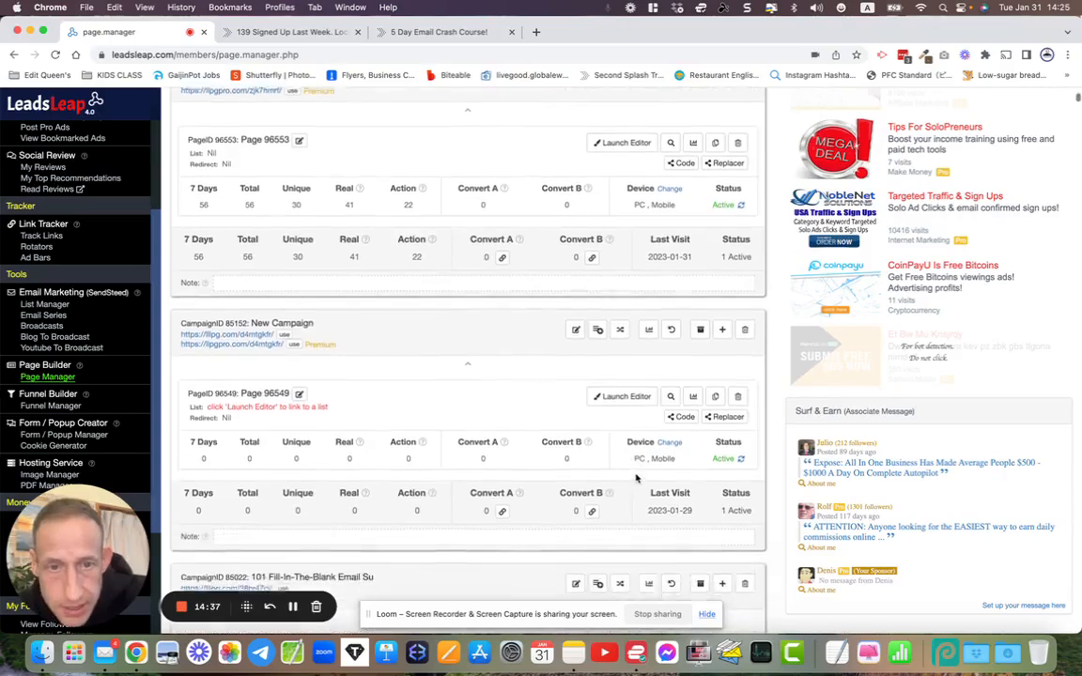
scroll(635, 478, "down", 1)
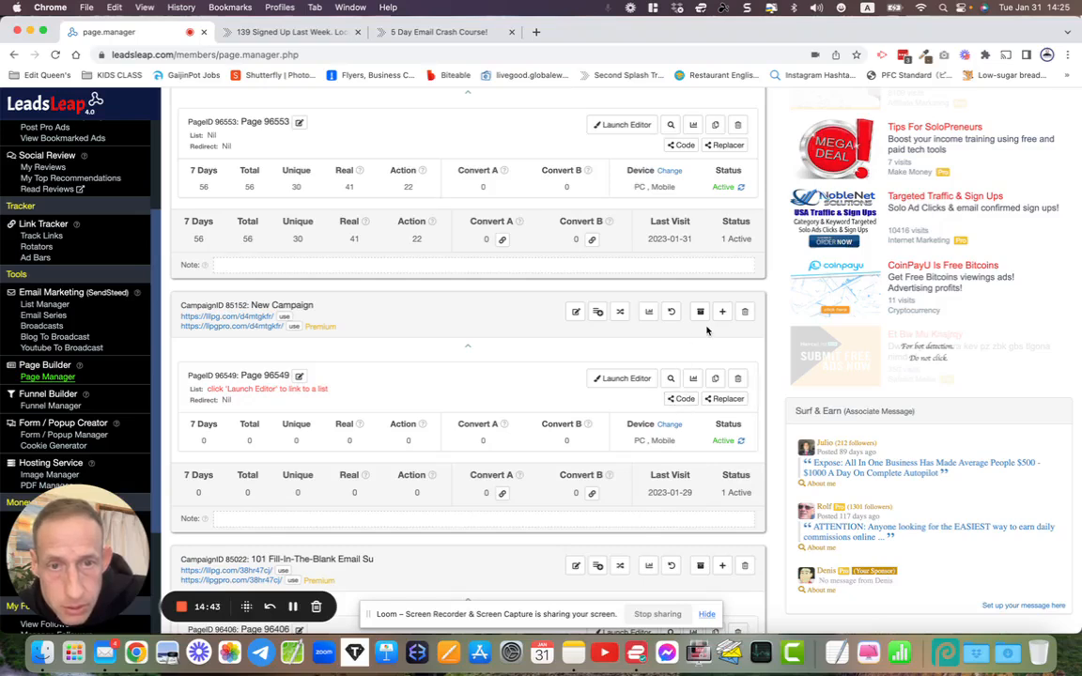
left_click(563, 350)
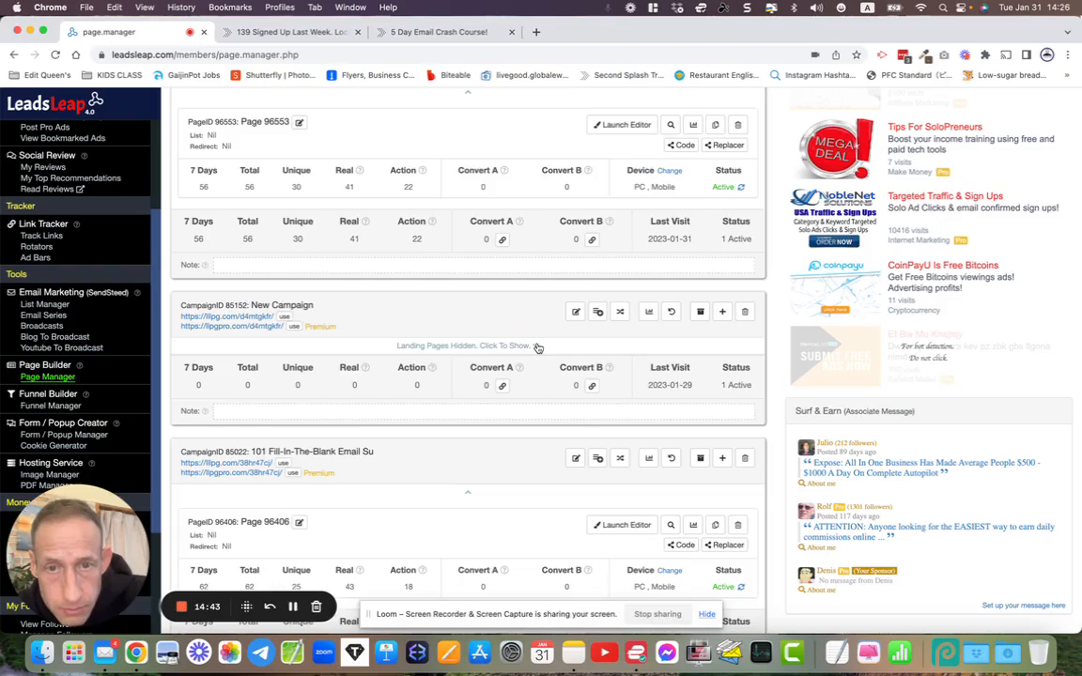
left_click(537, 348)
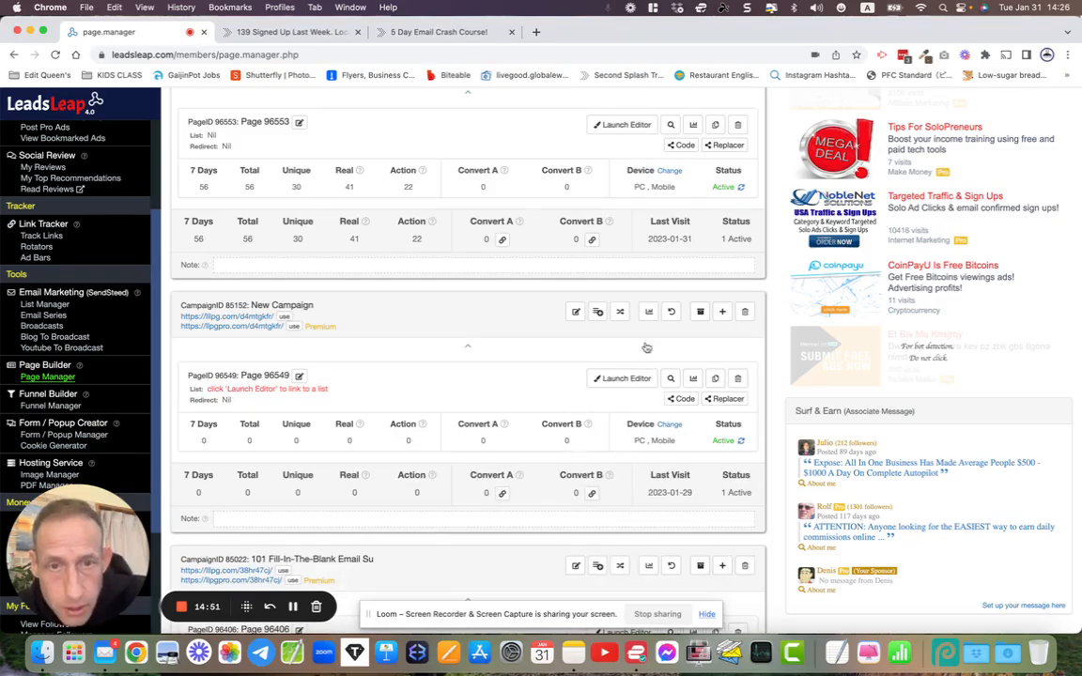
Paste the copied Convert A code into New Campaign's LeadsLeap Tracker/Page Pixel Code field, read its help note and close the form without saving
left_click(597, 313)
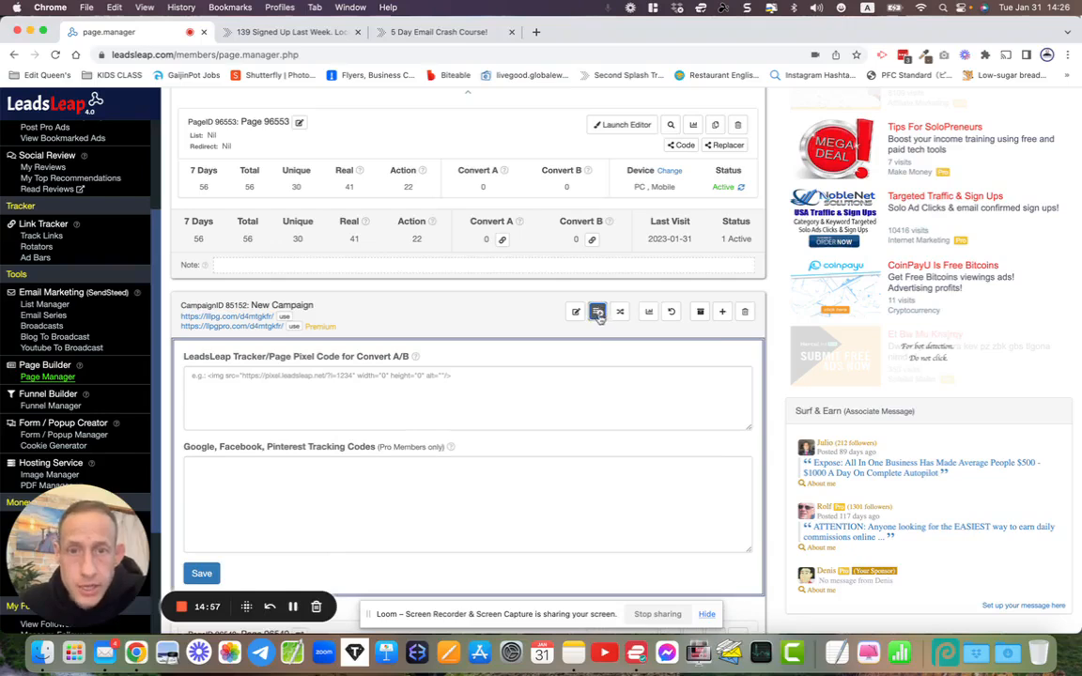
right_click(364, 377)
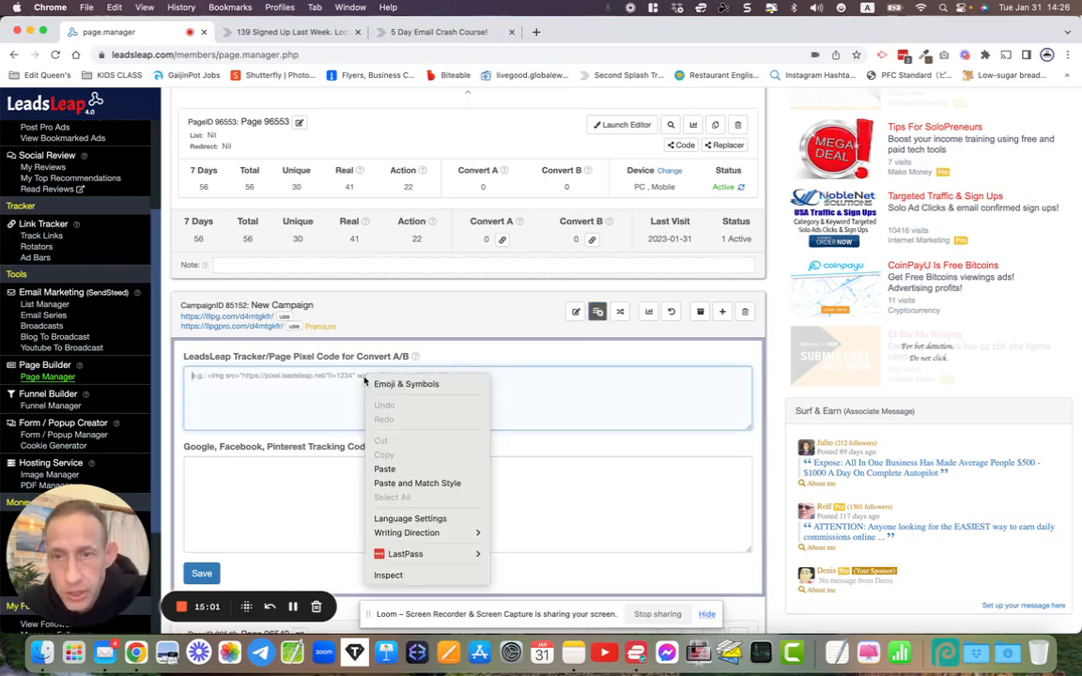
left_click(385, 470)
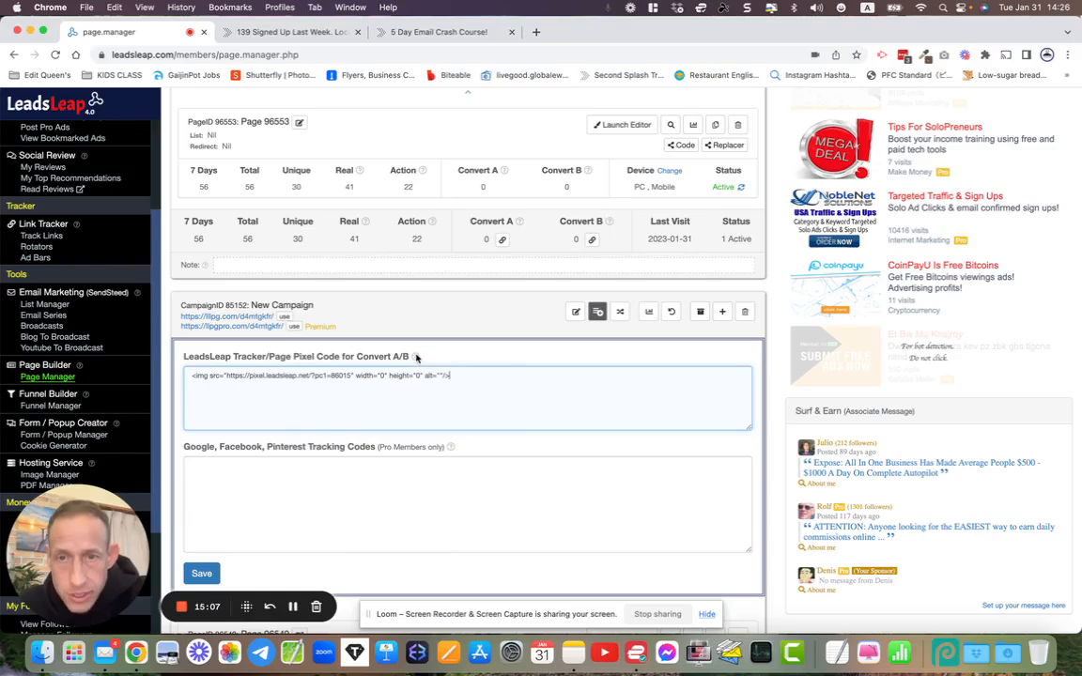
mouse_move(416, 357)
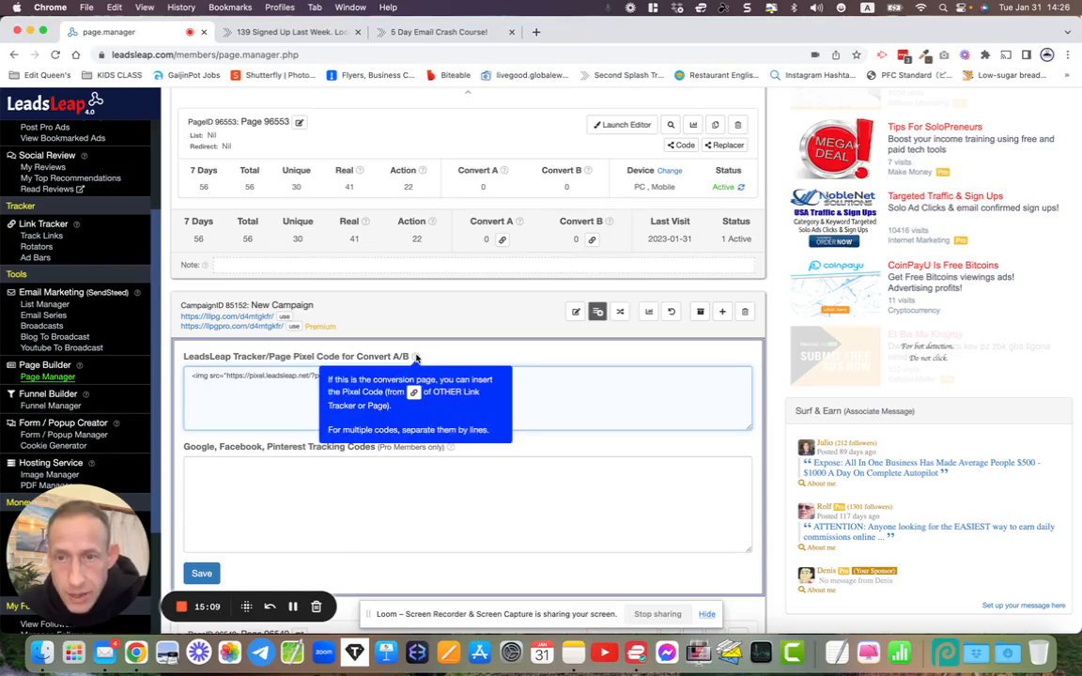
left_click_drag(191, 375, 471, 383)
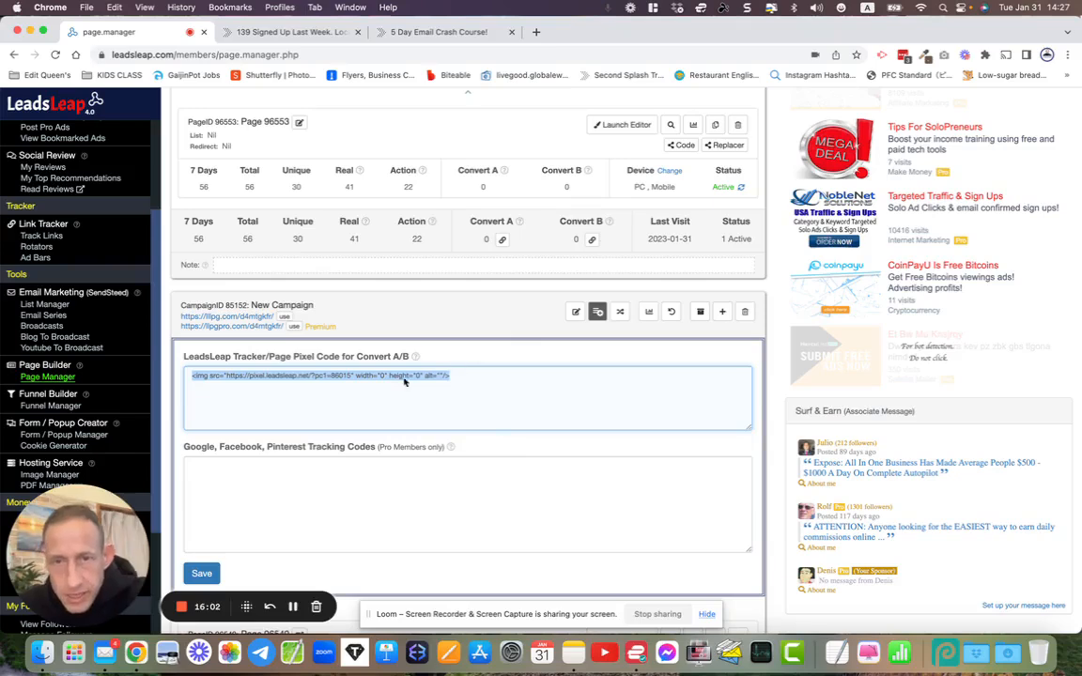
left_click(596, 313)
Return to the start of the Page Manager, look over its tutorial topics and close them
scroll(594, 317, "down", 2)
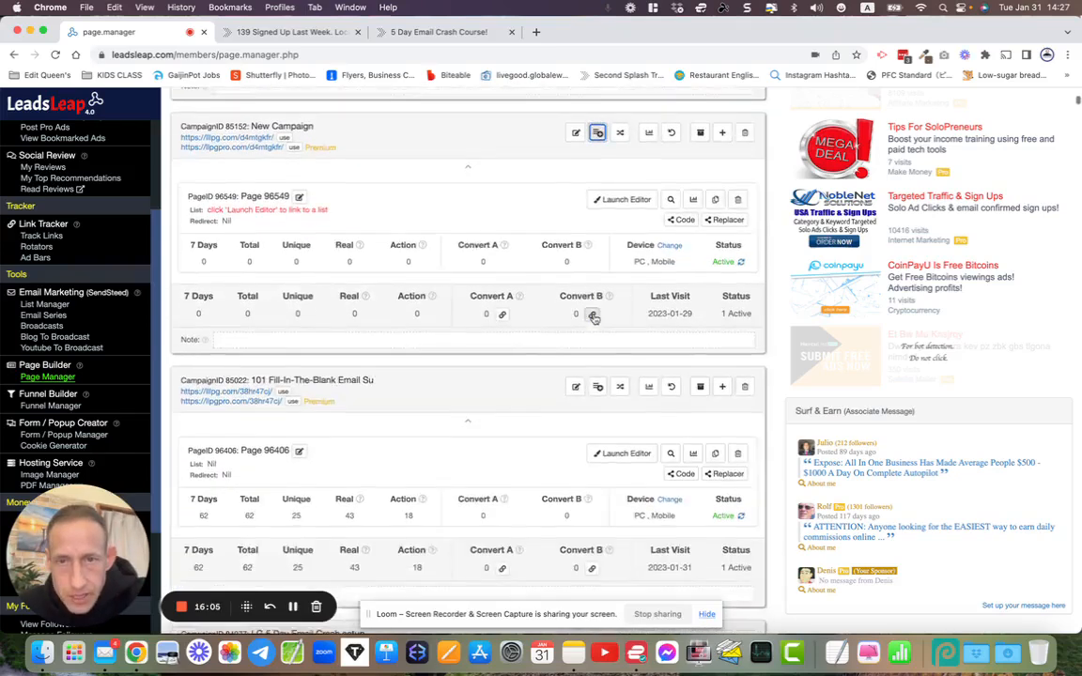
scroll(595, 318, "up", 2)
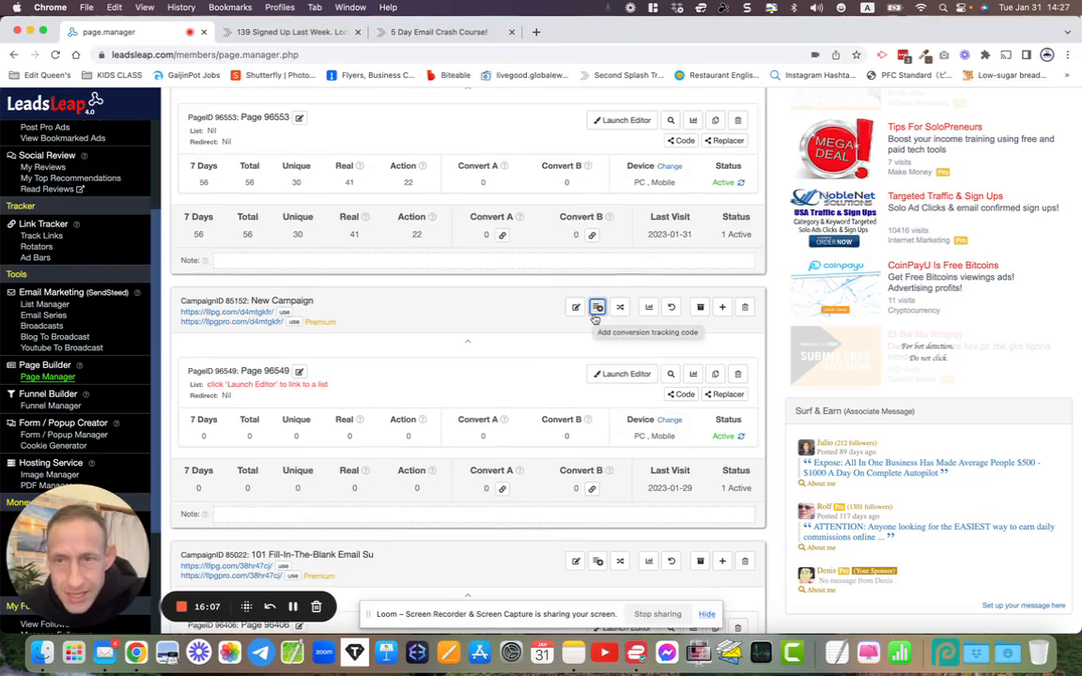
scroll(594, 318, "up", 3)
scroll(593, 315, "up", 4)
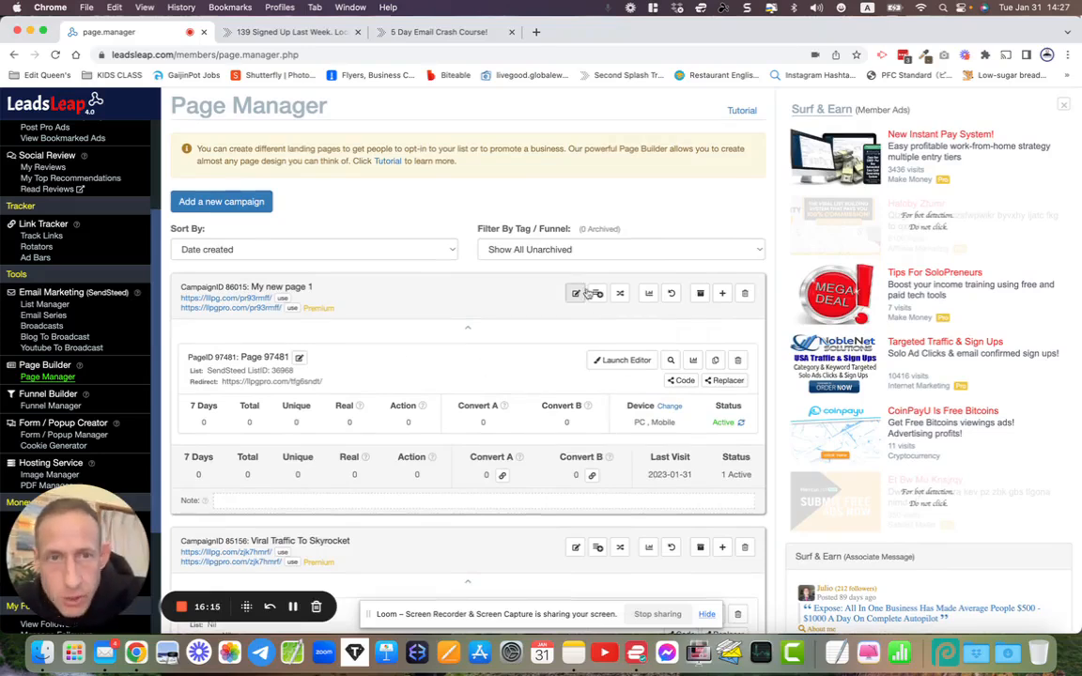
left_click(741, 110)
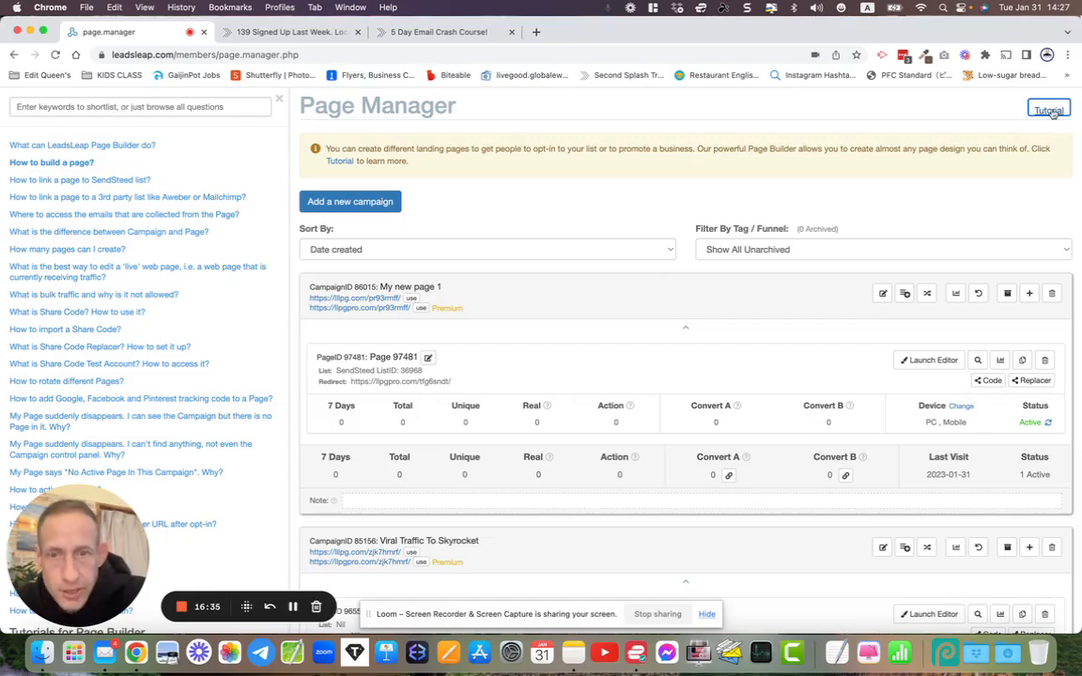
left_click(278, 99)
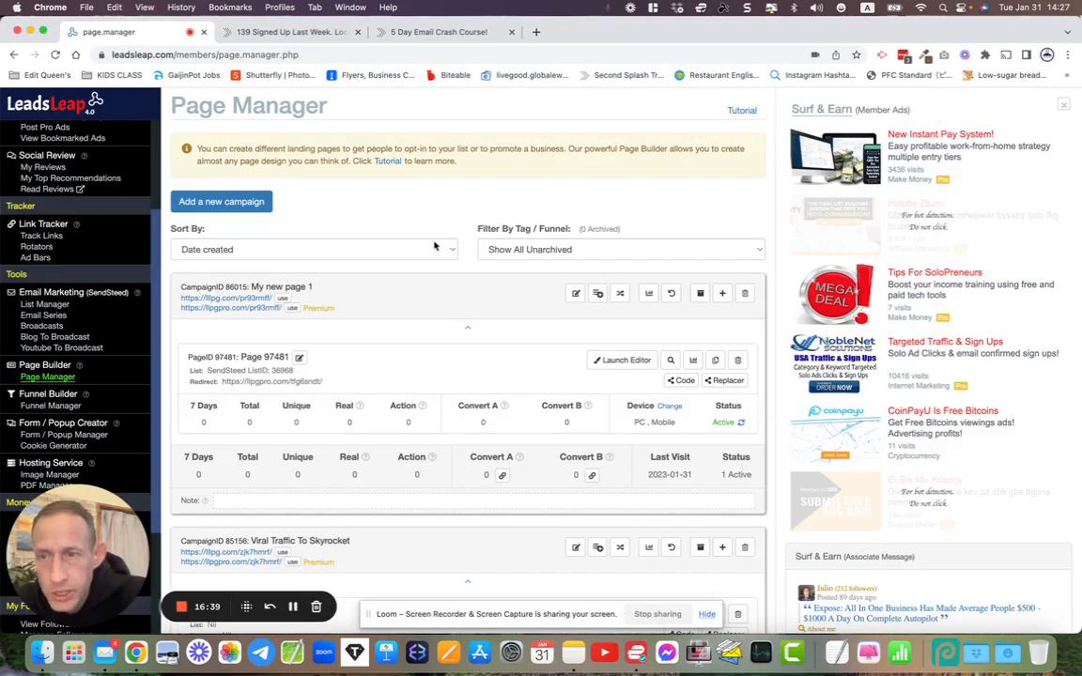